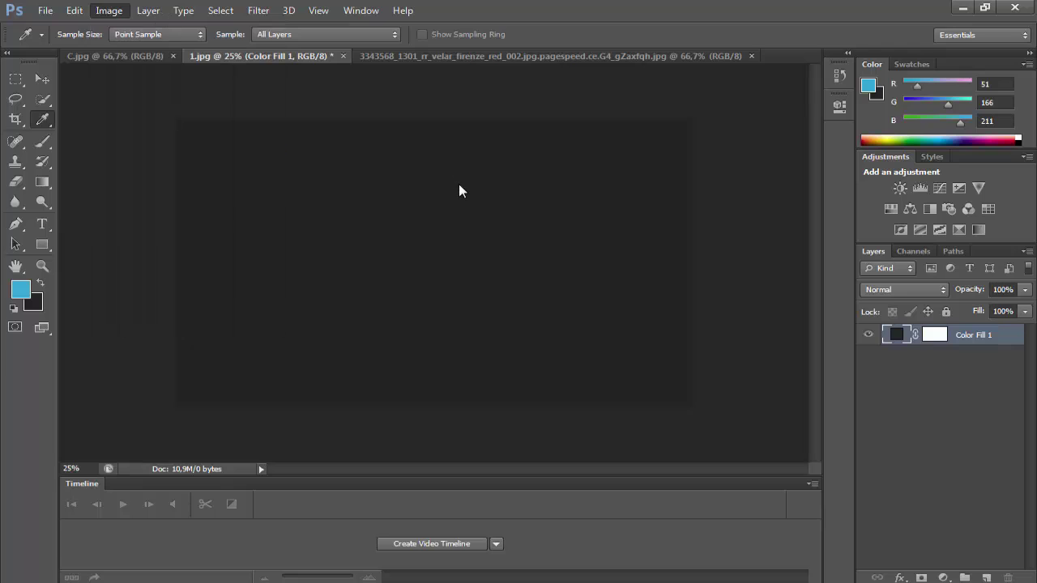
# - Check the canvas dimensions in pixels in the Canvas Size dialog
pyautogui.click(541, 213)
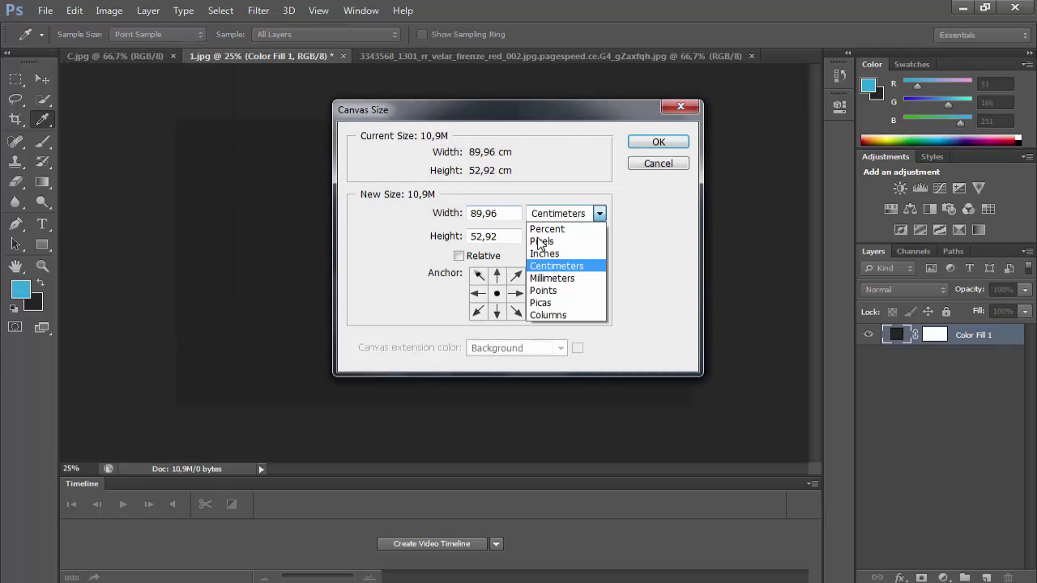
pyautogui.click(540, 241)
pyautogui.doubleClick(502, 213)
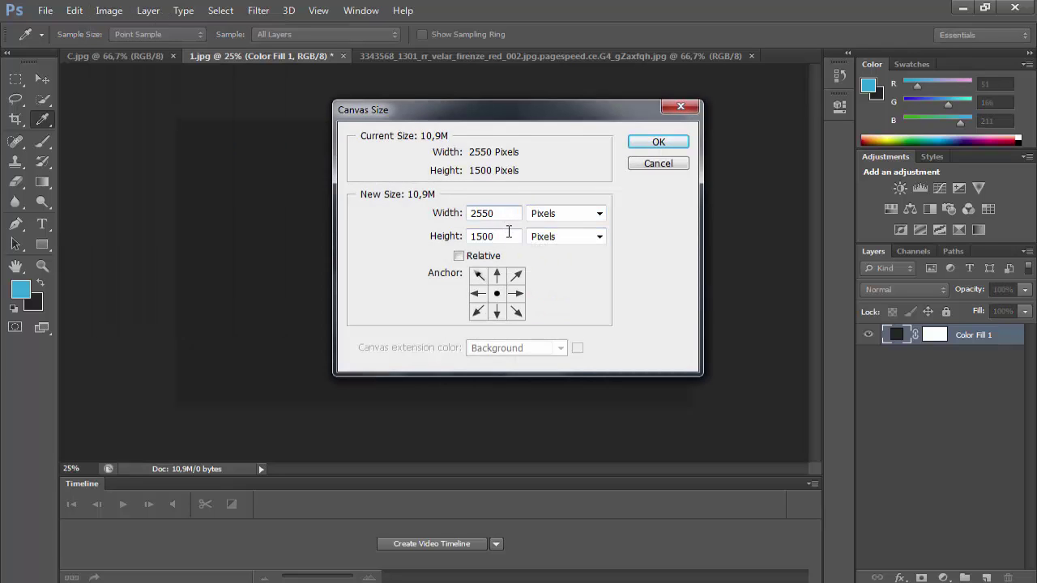
pyautogui.click(665, 143)
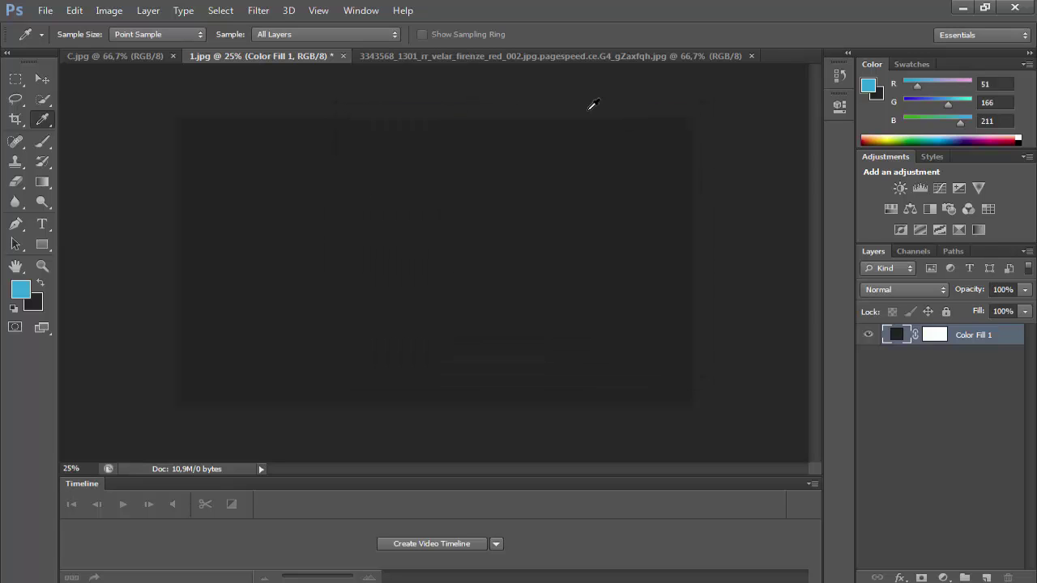
# - Pick the speckled texture tip labelled 66 for the Brush tool, at a size of 257 px
pyautogui.click(48, 147)
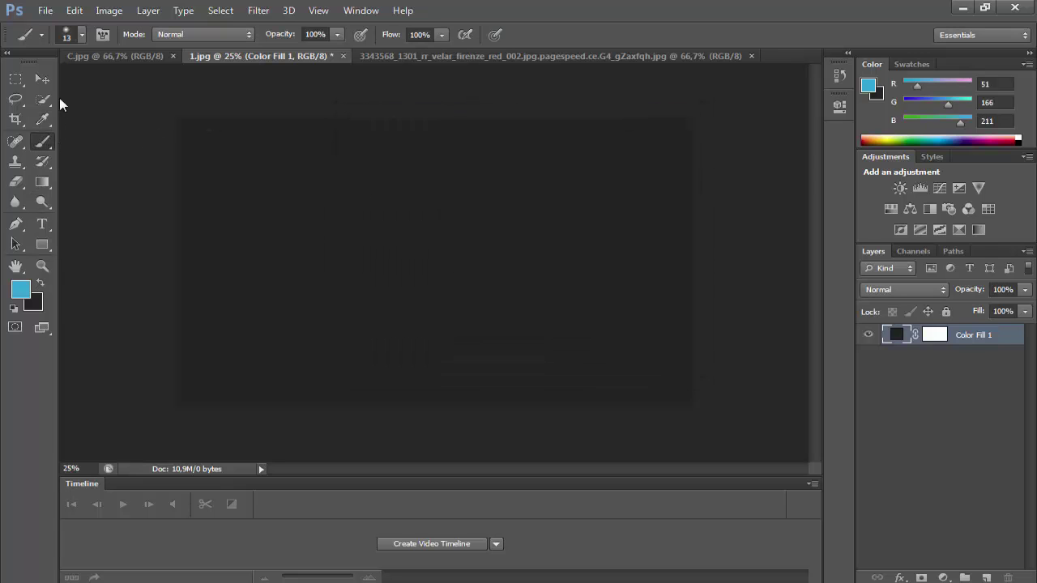
pyautogui.click(78, 39)
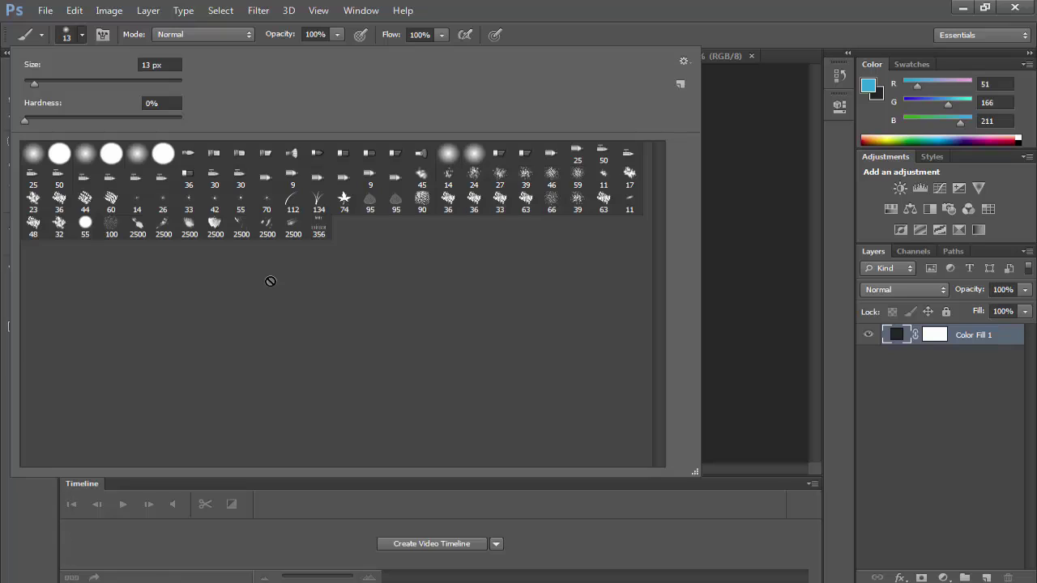
pyautogui.doubleClick(551, 204)
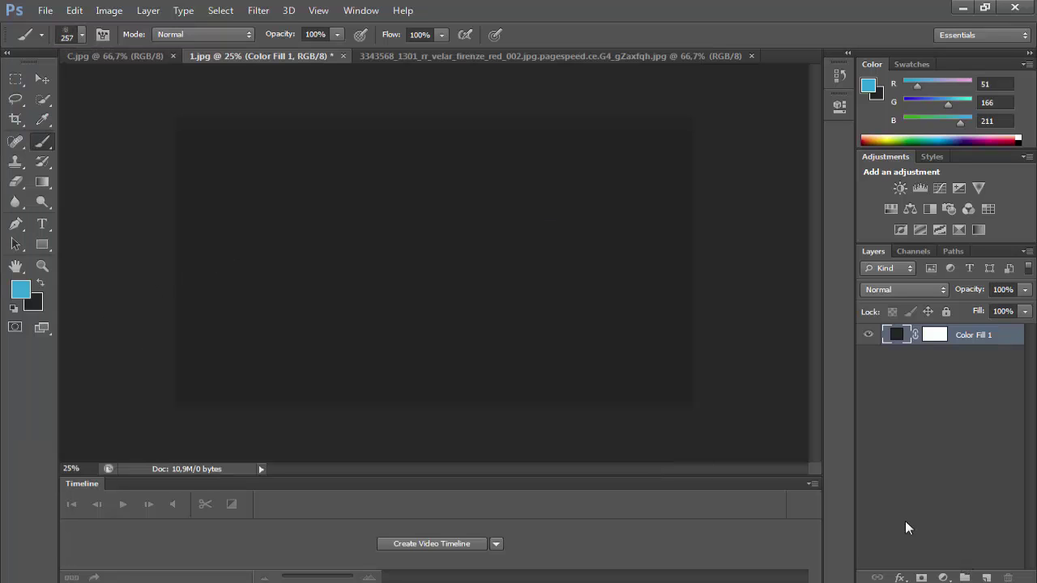
# - Draw a blue rectangle shape of about 1264 × 1564 px and move it to cover the left part of the canvas
pyautogui.click(43, 245)
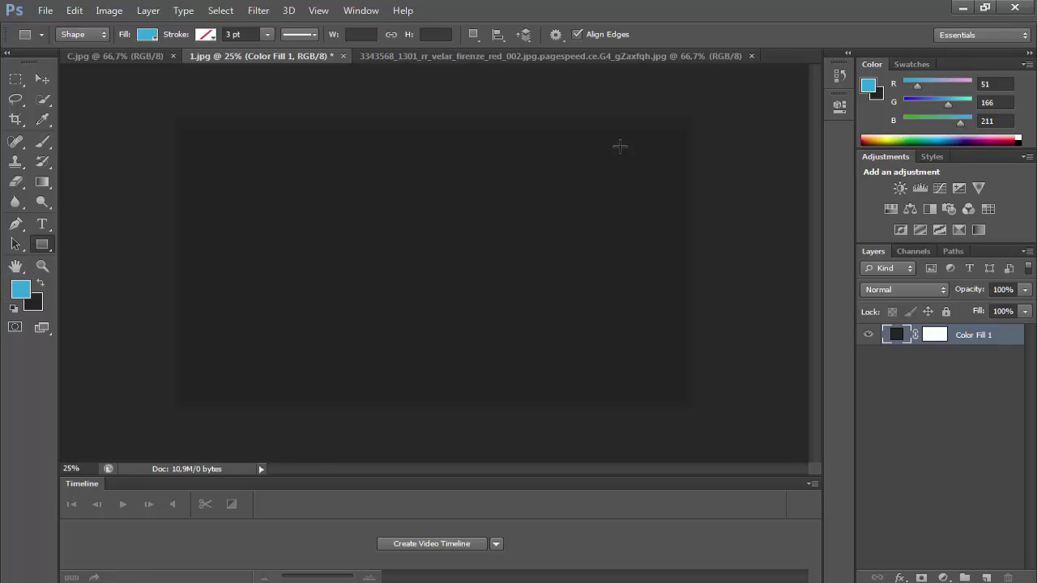
pyautogui.moveTo(654, 170); pyautogui.dragTo(448, 408)
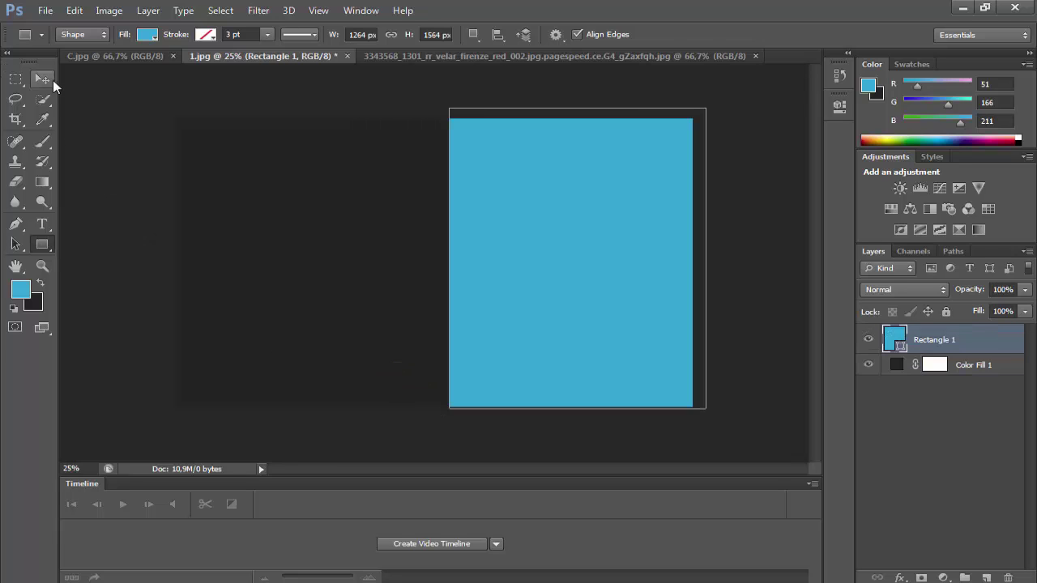
pyautogui.click(51, 79)
pyautogui.moveTo(678, 281); pyautogui.dragTo(386, 286)
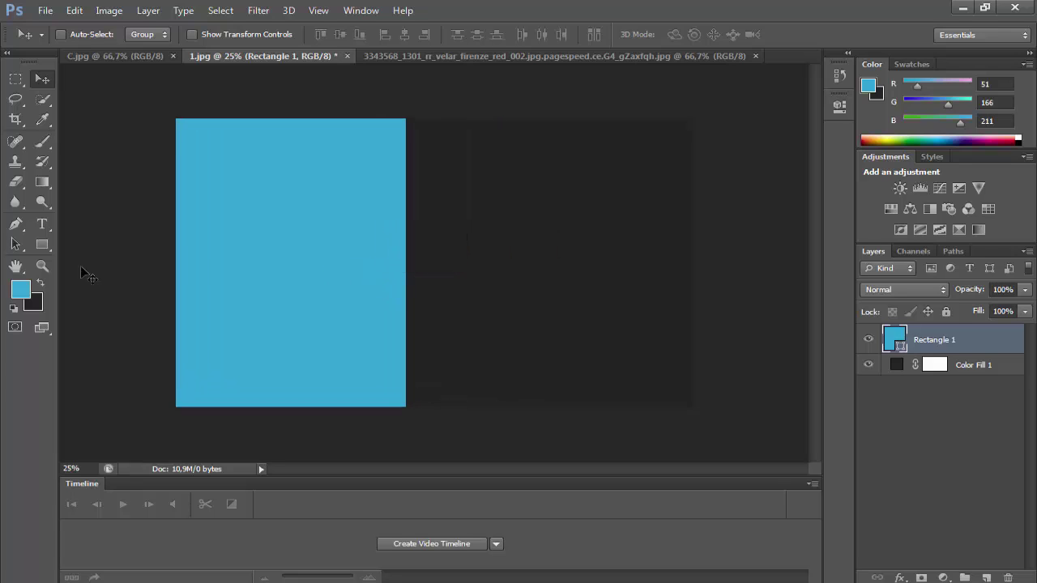
# - Add a new layer and brush a small textured blue patch on the rectangle's right edge
pyautogui.click(42, 142)
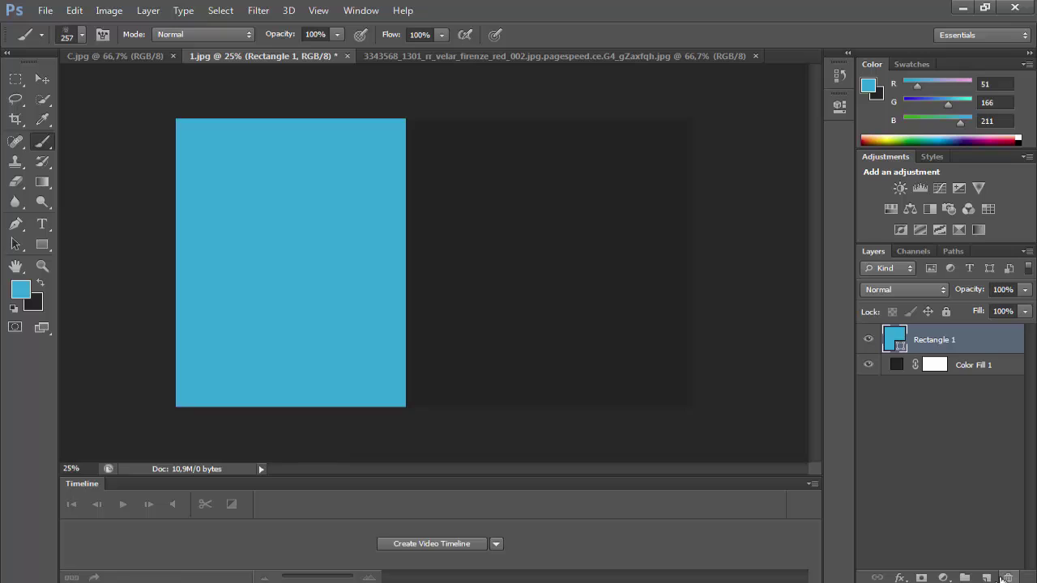
pyautogui.click(987, 577)
pyautogui.moveTo(395, 316)
pyautogui.mouseDown()
pyautogui.moveTo(384, 370)
pyautogui.moveTo(394, 348)
pyautogui.moveTo(417, 354)
pyautogui.moveTo(398, 341)
pyautogui.moveTo(409, 343)
pyautogui.mouseUp()
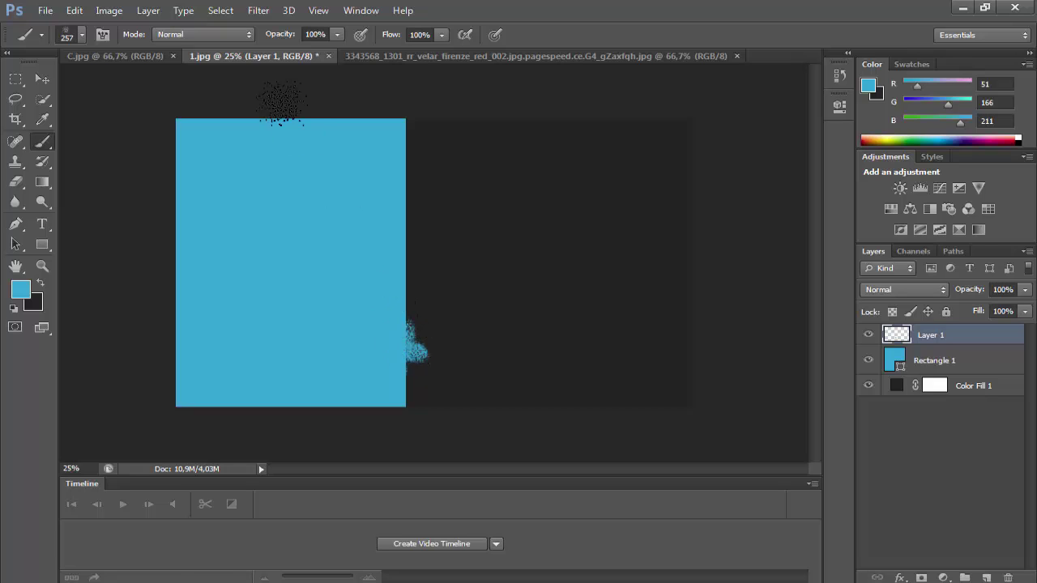
# - Enlarge the textured brush to 1057 px and paint blue speckles around the rectangle's right edge and the dark area
pyautogui.click(82, 36)
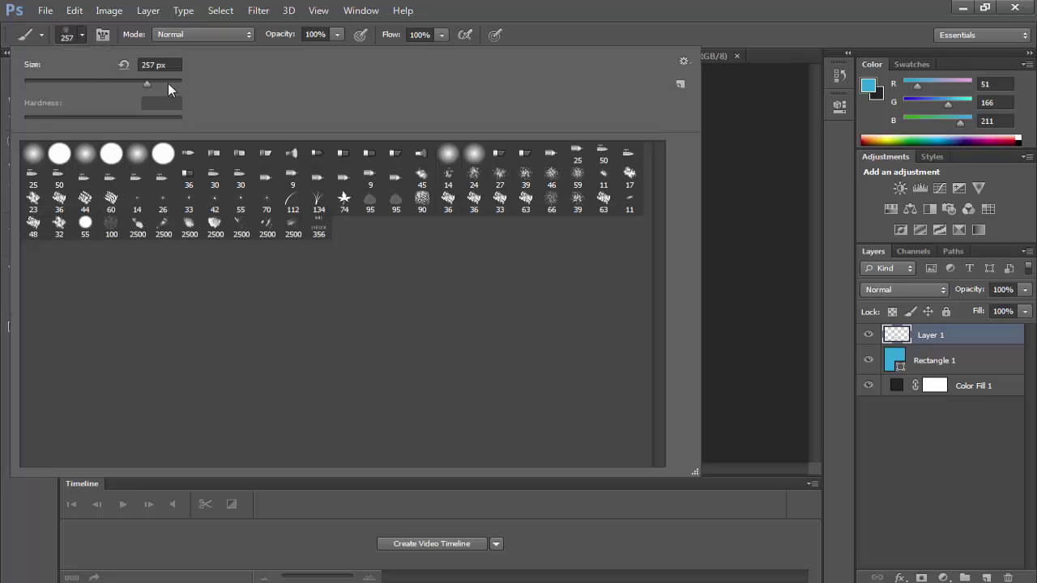
pyautogui.click(168, 83)
pyautogui.press('Return')
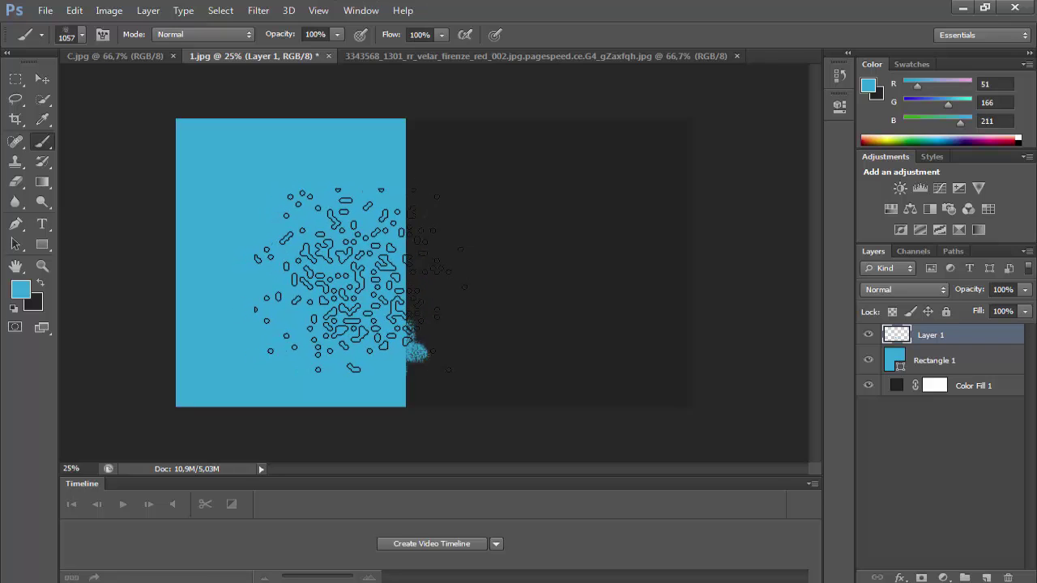
pyautogui.moveTo(361, 281)
pyautogui.mouseDown()
pyautogui.moveTo(344, 348)
pyautogui.moveTo(361, 259)
pyautogui.moveTo(341, 255)
pyautogui.moveTo(398, 258)
pyautogui.mouseUp()
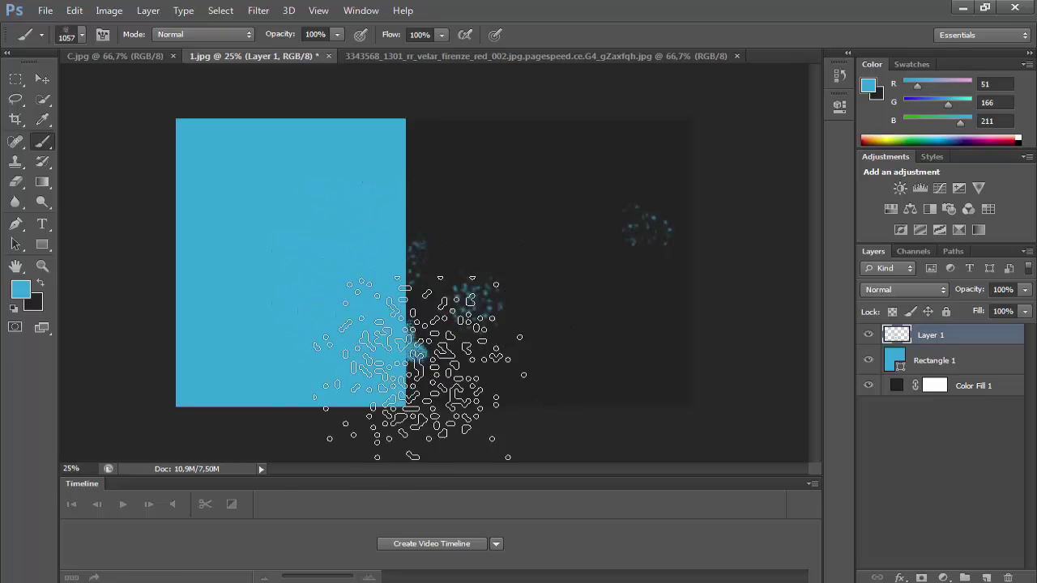
pyautogui.moveTo(427, 347)
pyautogui.mouseDown()
pyautogui.moveTo(363, 381)
pyautogui.moveTo(427, 330)
pyautogui.mouseUp()
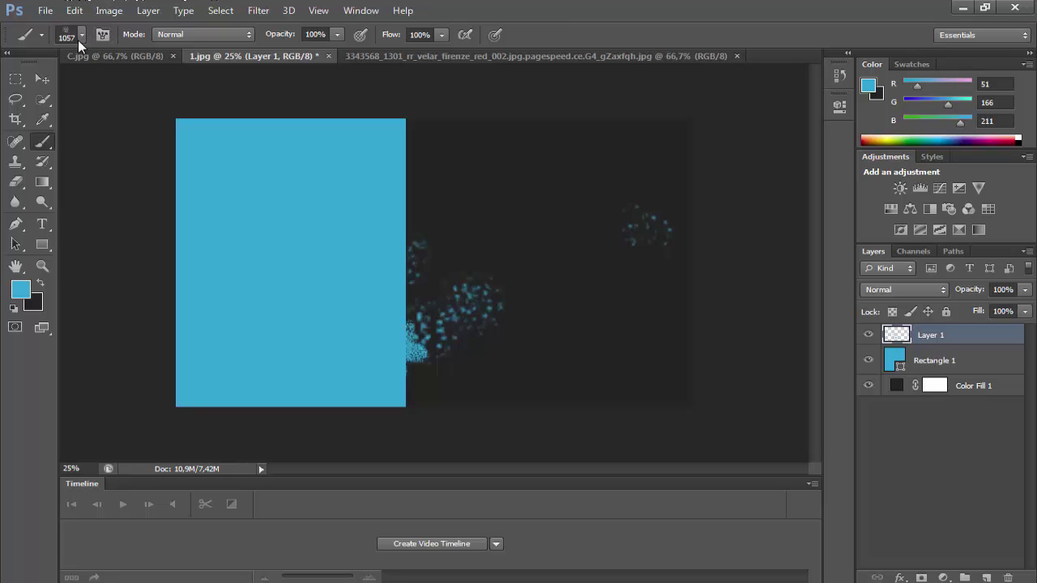
# - Reduce the brush to 453 px and paint a rough blue border down the rectangle's entire right edge
pyautogui.click(79, 38)
pyautogui.moveTo(167, 81); pyautogui.dragTo(162, 81)
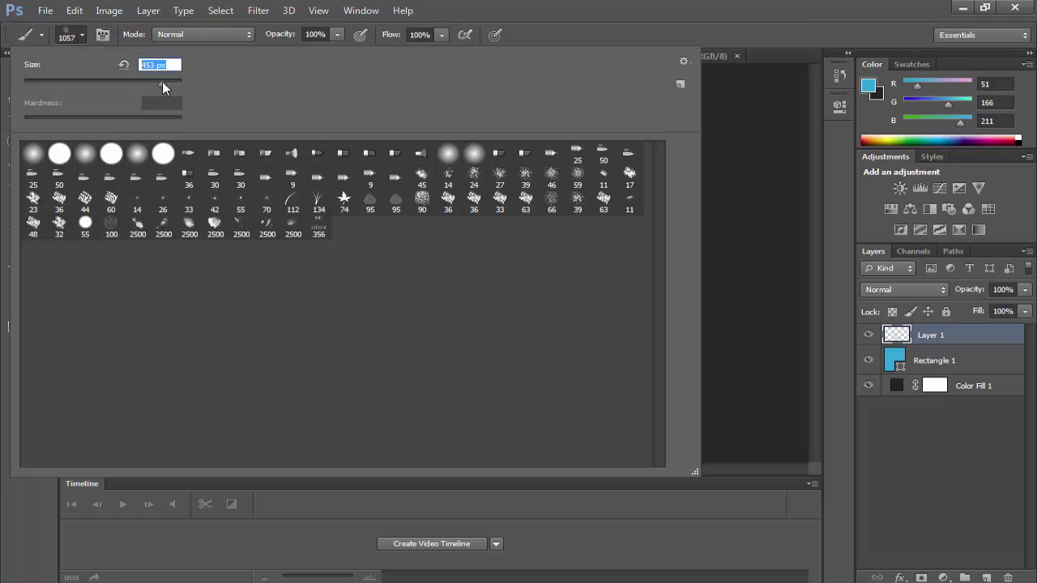
pyautogui.press('Return')
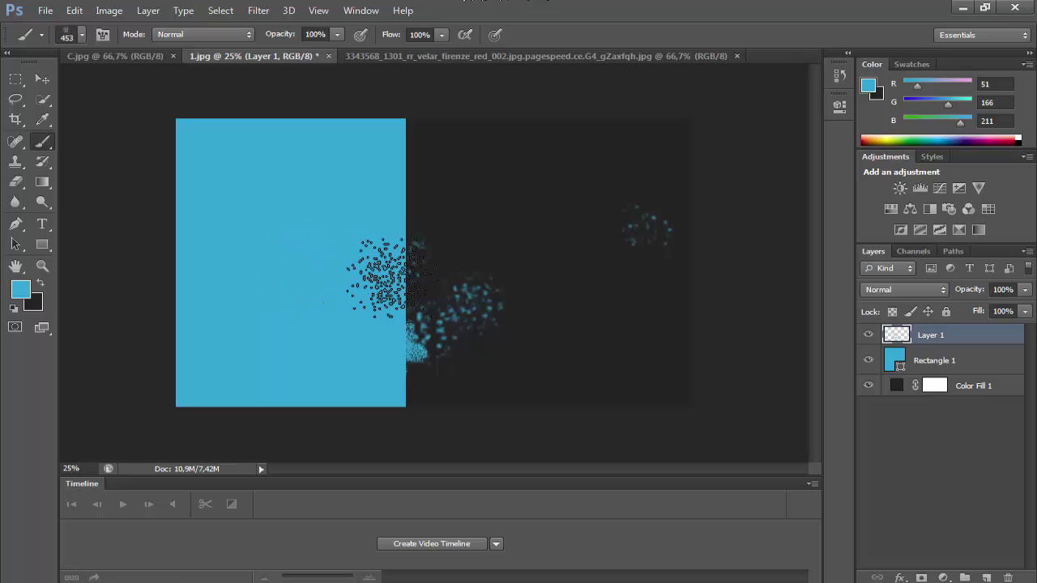
pyautogui.moveTo(397, 267)
pyautogui.mouseDown()
pyautogui.moveTo(405, 151)
pyautogui.moveTo(417, 428)
pyautogui.moveTo(380, 375)
pyautogui.moveTo(419, 451)
pyautogui.moveTo(405, 247)
pyautogui.moveTo(394, 429)
pyautogui.moveTo(335, 394)
pyautogui.moveTo(435, 486)
pyautogui.moveTo(417, 437)
pyautogui.mouseUp()
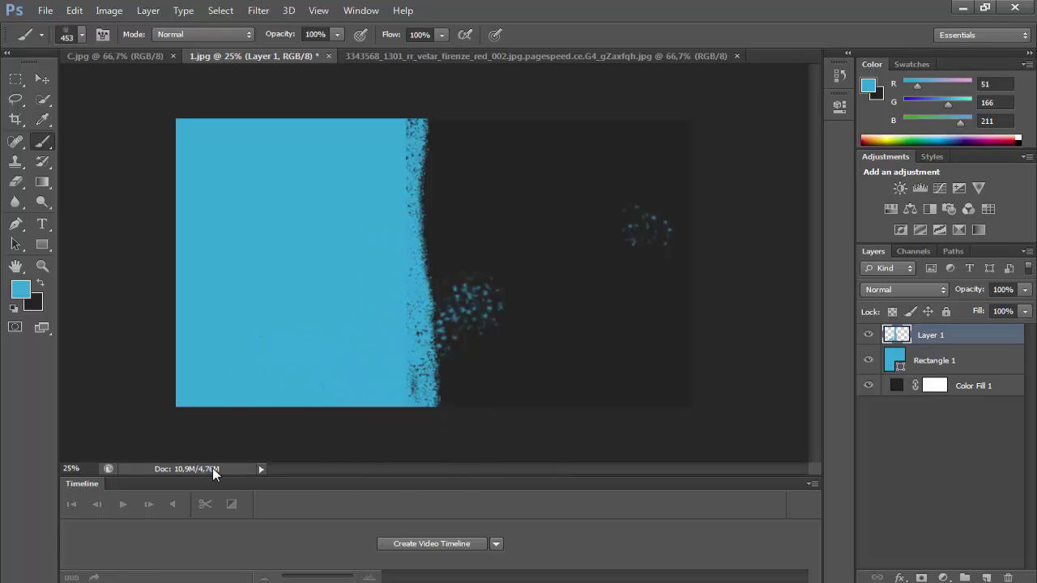
# - Erase the stray blue speckles from the dark area with a 178 px Eraser
pyautogui.click(20, 183)
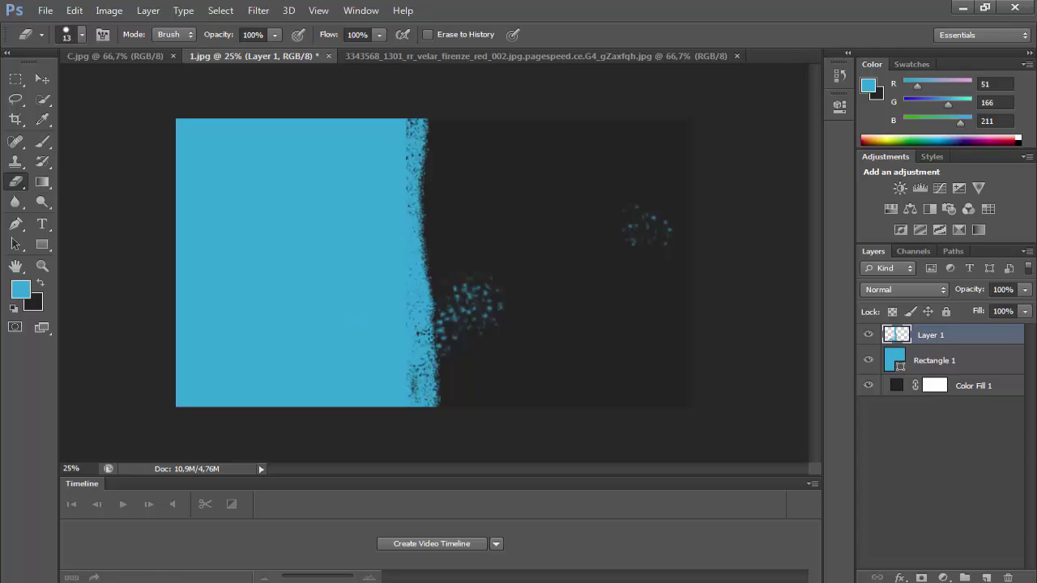
pyautogui.click(69, 35)
pyautogui.click(134, 81)
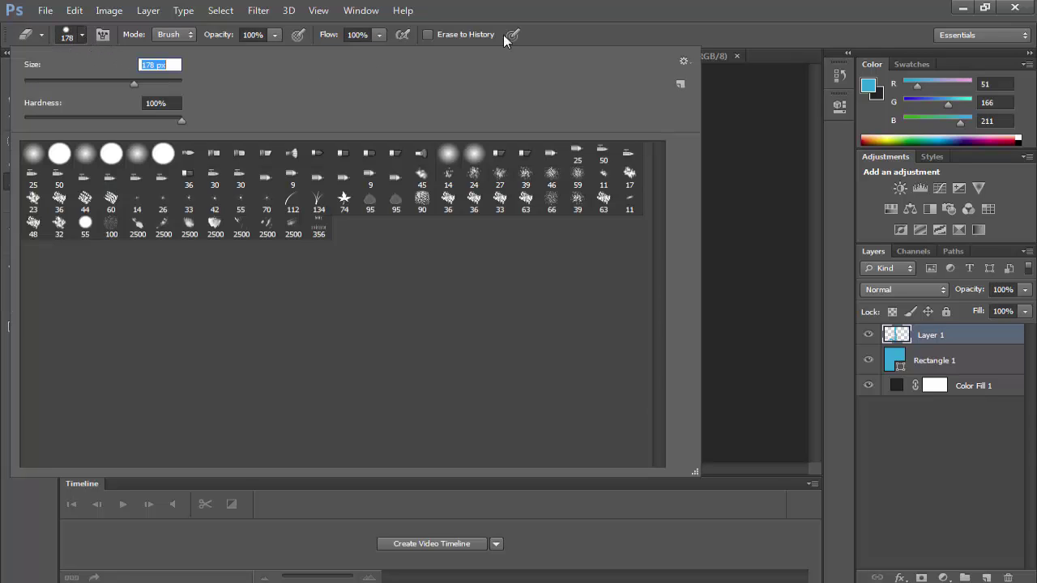
pyautogui.click(555, 9)
pyautogui.moveTo(503, 287)
pyautogui.mouseDown()
pyautogui.moveTo(491, 259)
pyautogui.moveTo(467, 354)
pyautogui.moveTo(456, 261)
pyautogui.moveTo(452, 417)
pyautogui.mouseUp()
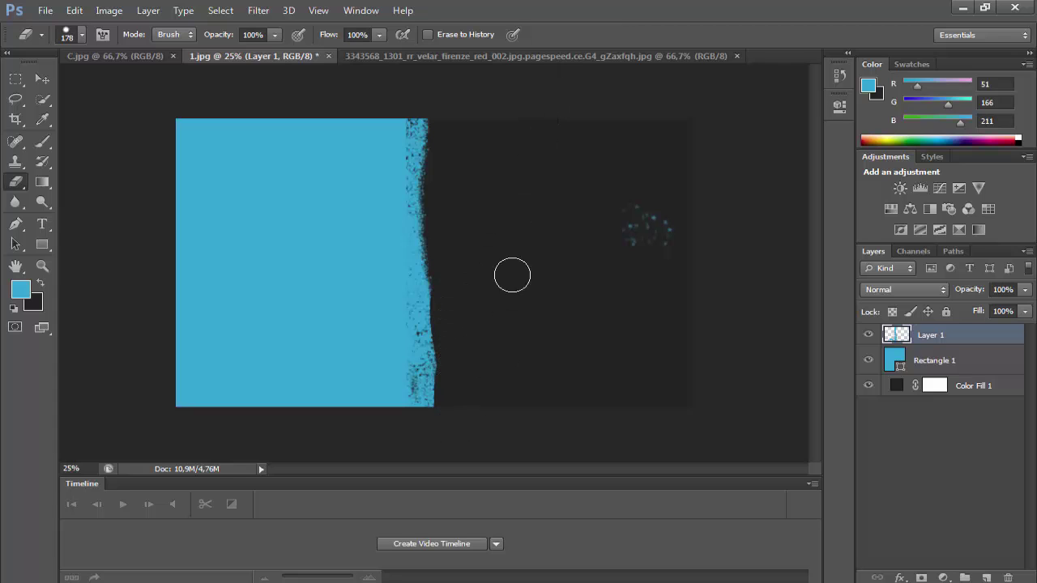
pyautogui.moveTo(512, 276); pyautogui.dragTo(644, 301)
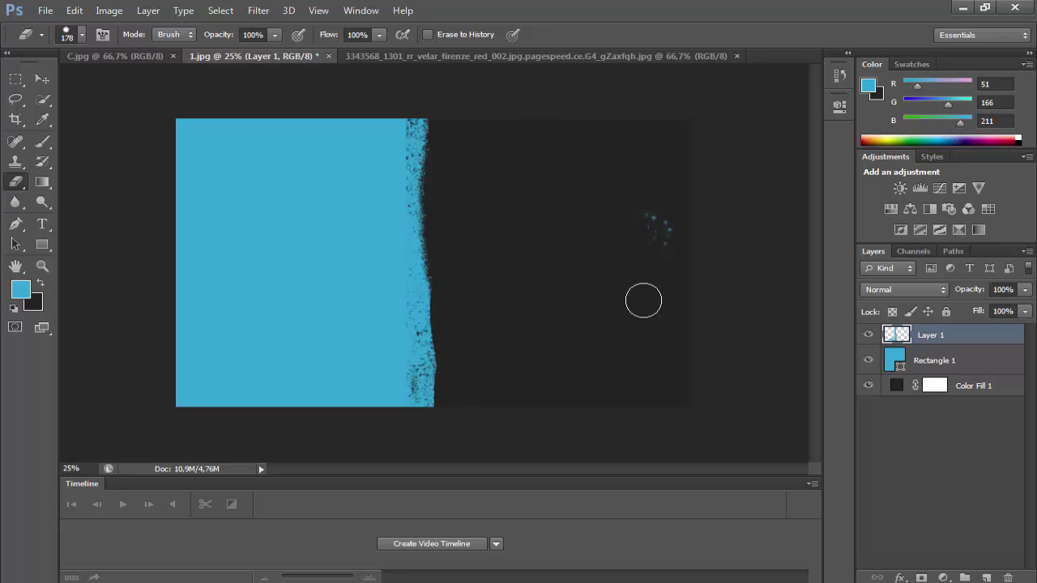
# - Roughen the painted blue border further with additional 453 px textured Brush strokes along its length
pyautogui.click(42, 141)
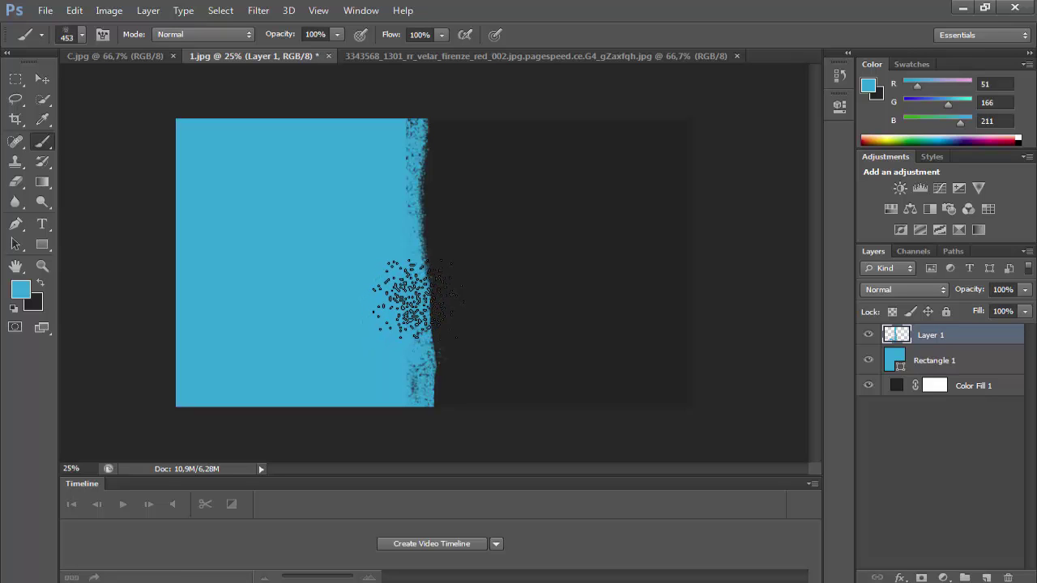
pyautogui.moveTo(418, 316)
pyautogui.mouseDown()
pyautogui.moveTo(415, 357)
pyautogui.moveTo(425, 109)
pyautogui.moveTo(411, 433)
pyautogui.moveTo(394, 381)
pyautogui.moveTo(410, 451)
pyautogui.moveTo(407, 401)
pyautogui.mouseUp()
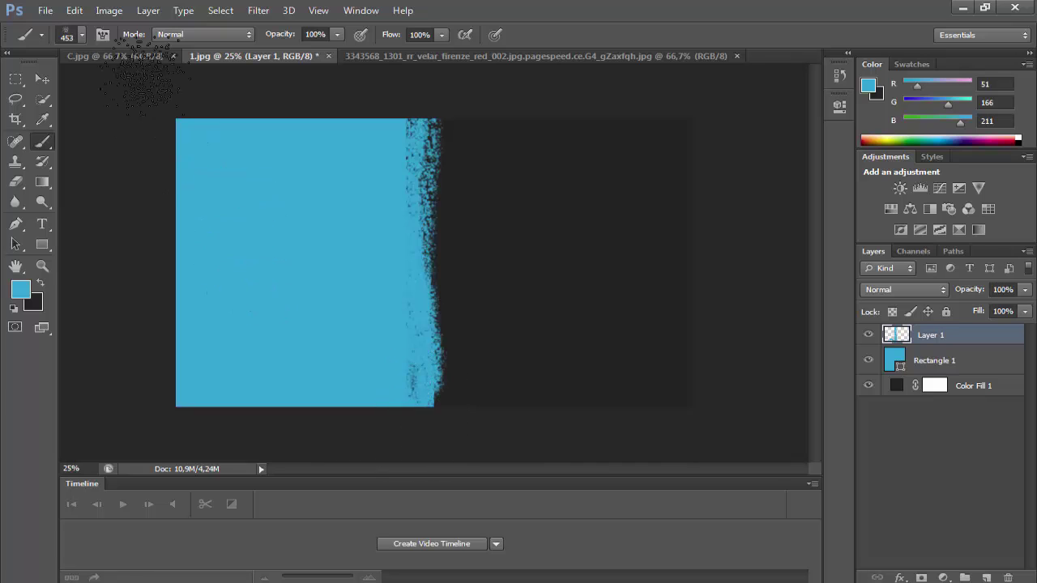
pyautogui.click(35, 72)
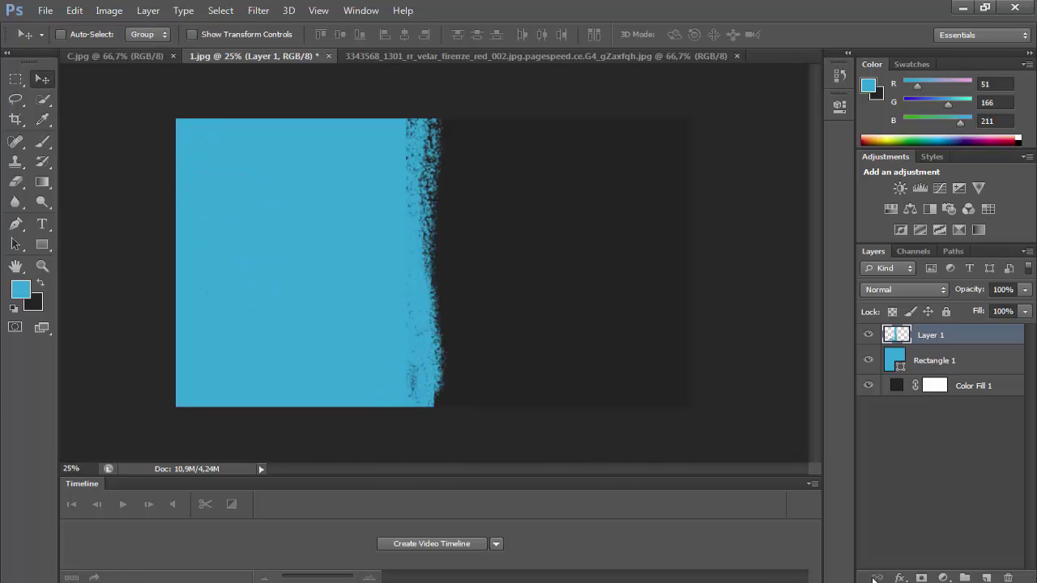
# - Add another new layer and set the foreground color to a darker blue, RGB 40, 134, 171
pyautogui.click(986, 578)
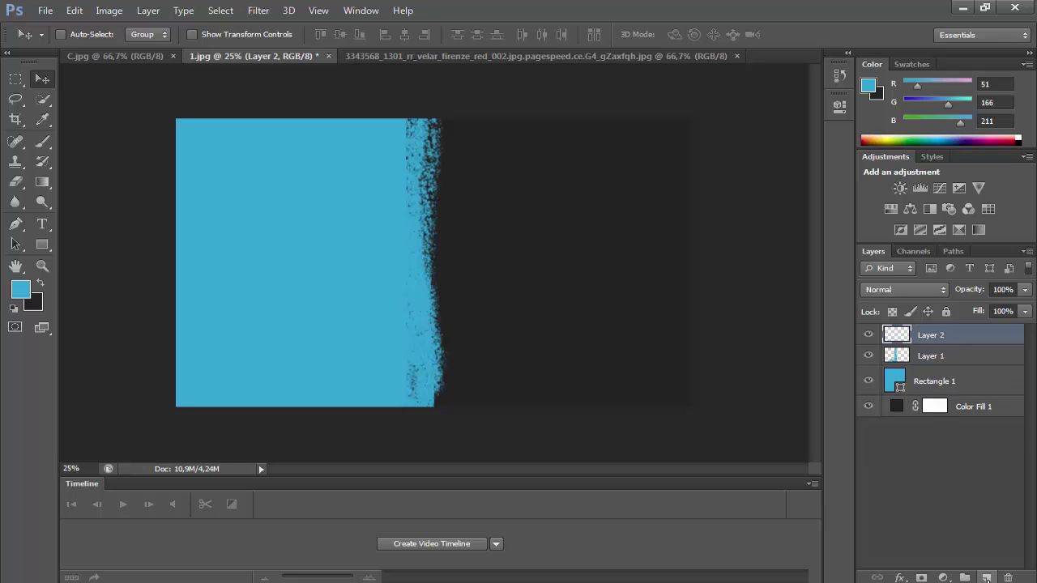
pyautogui.click(22, 293)
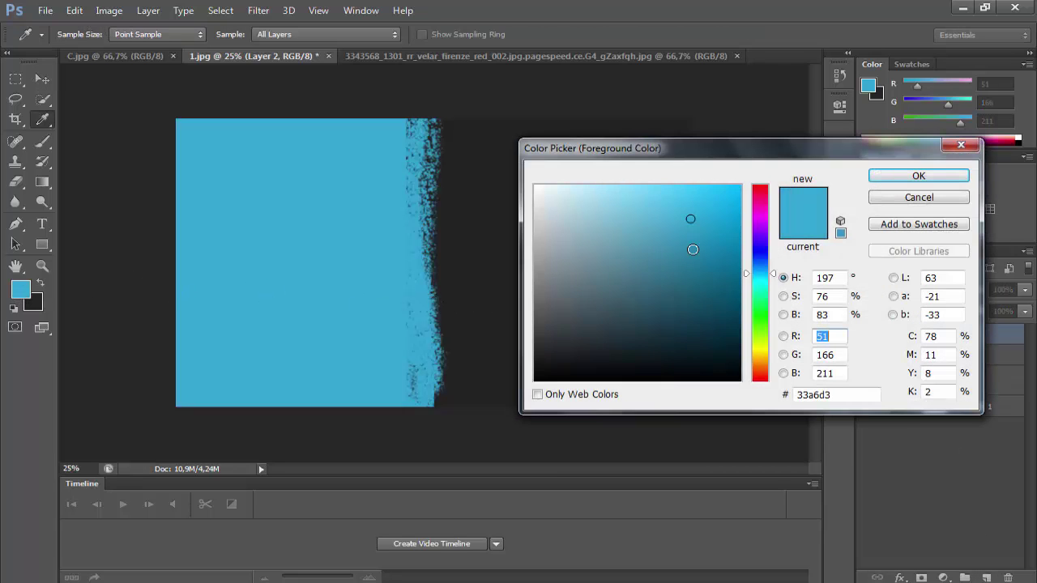
pyautogui.click(693, 249)
pyautogui.click(881, 176)
pyautogui.press('v')
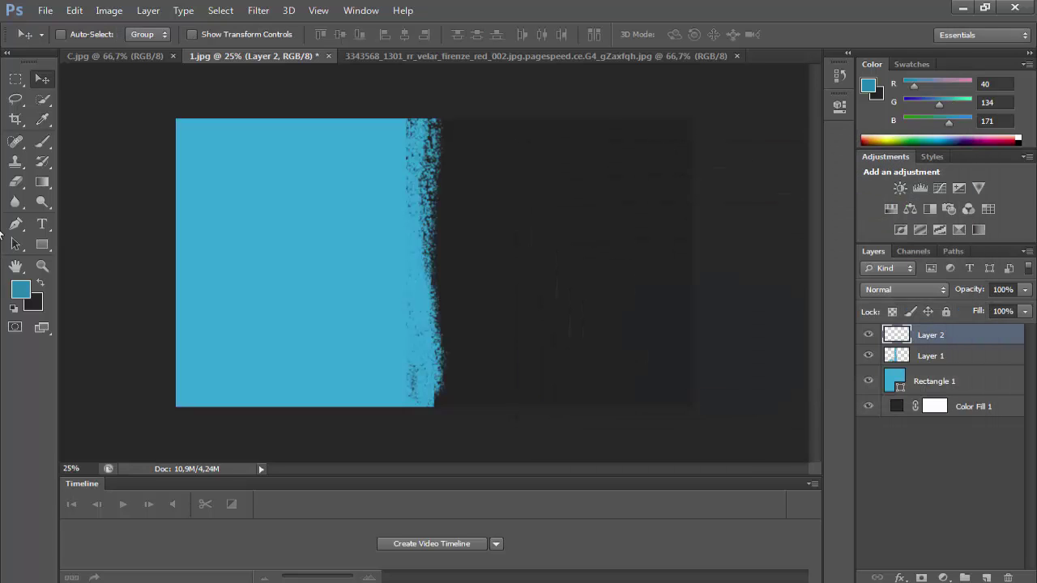
# - Brush darker blue texture across the rectangle on the new layer, first at 453 px and with the brush enlarged to 2216 px
pyautogui.click(43, 141)
pyautogui.moveTo(324, 248)
pyautogui.mouseDown()
pyautogui.moveTo(301, 238)
pyautogui.moveTo(243, 243)
pyautogui.moveTo(324, 308)
pyautogui.moveTo(358, 303)
pyautogui.mouseUp()
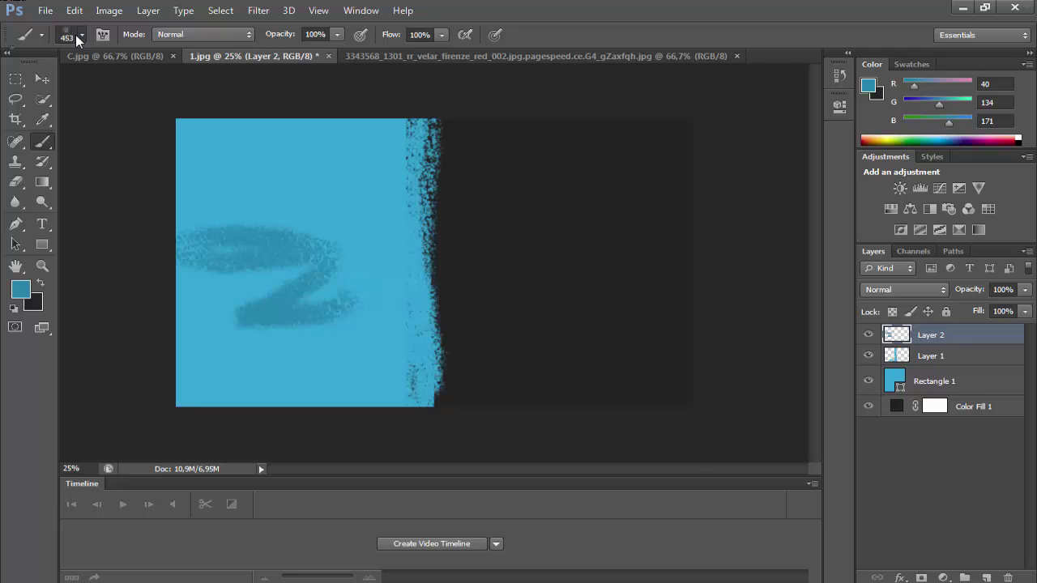
pyautogui.click(80, 34)
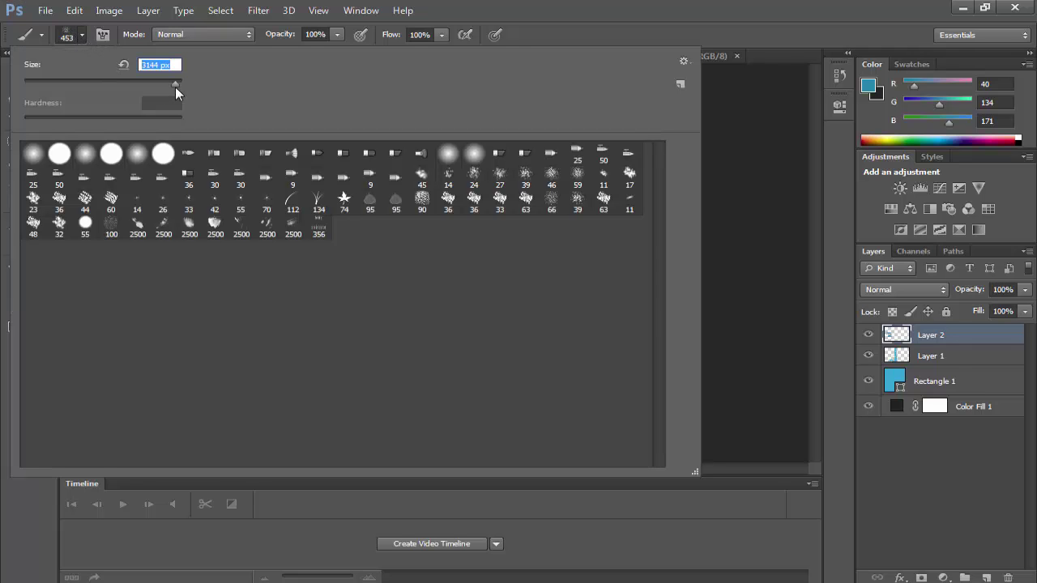
pyautogui.moveTo(175, 86); pyautogui.dragTo(172, 87)
pyautogui.press('Return')
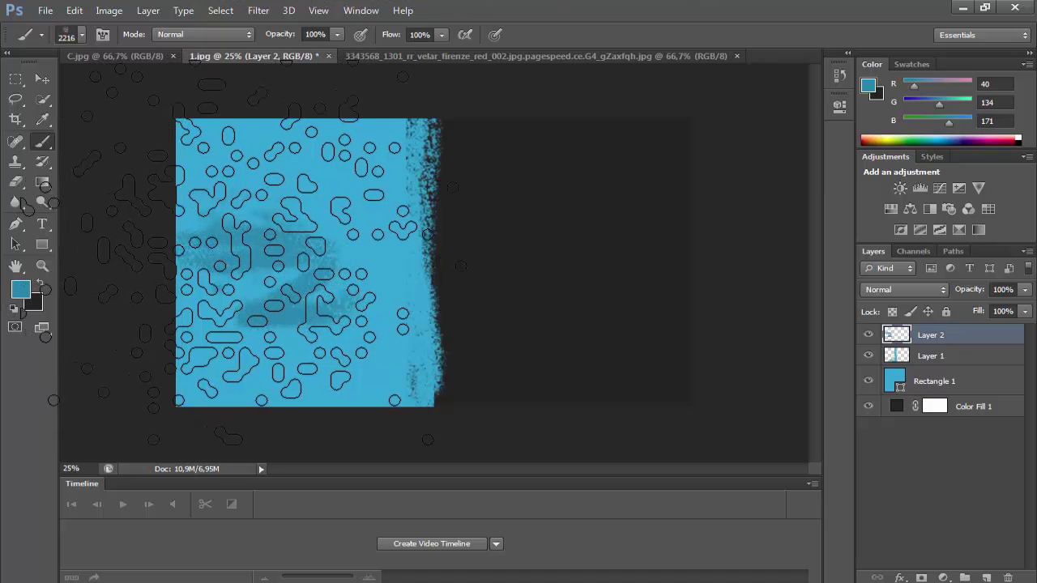
pyautogui.moveTo(300, 257)
pyautogui.mouseDown()
pyautogui.moveTo(362, 243)
pyautogui.moveTo(328, 243)
pyautogui.moveTo(394, 185)
pyautogui.mouseUp()
pyautogui.moveTo(339, 213)
pyautogui.mouseDown()
pyautogui.moveTo(300, 267)
pyautogui.moveTo(291, 259)
pyautogui.moveTo(340, 267)
pyautogui.mouseUp()
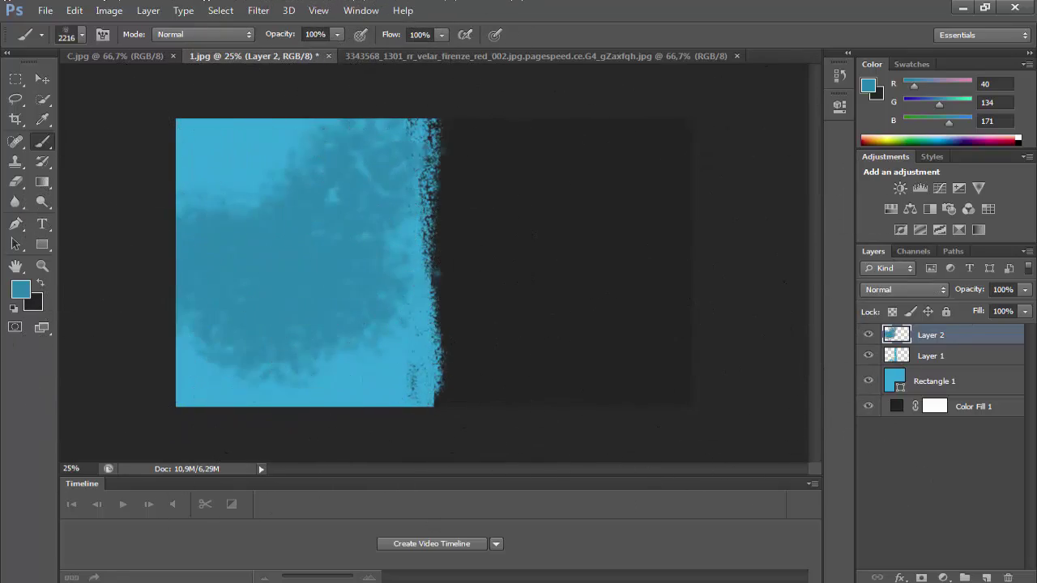
# - Try out blend modes on the darker texture layer and set it to Pin Light
pyautogui.click(41, 78)
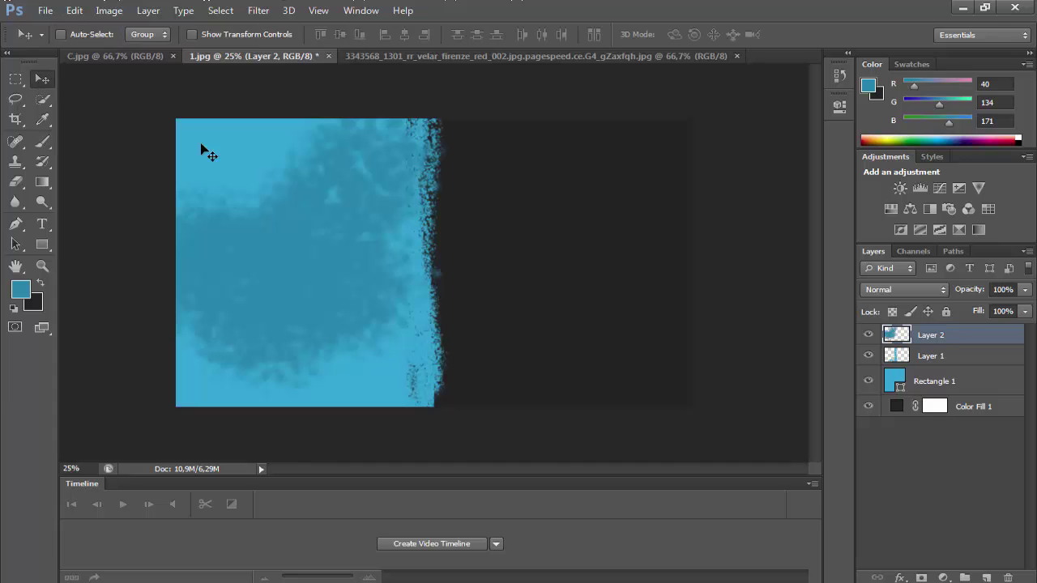
pyautogui.click(914, 294)
pyautogui.click(911, 41)
pyautogui.press('Down')
pyautogui.press('Down')
pyautogui.press('Down')
pyautogui.press('Down')
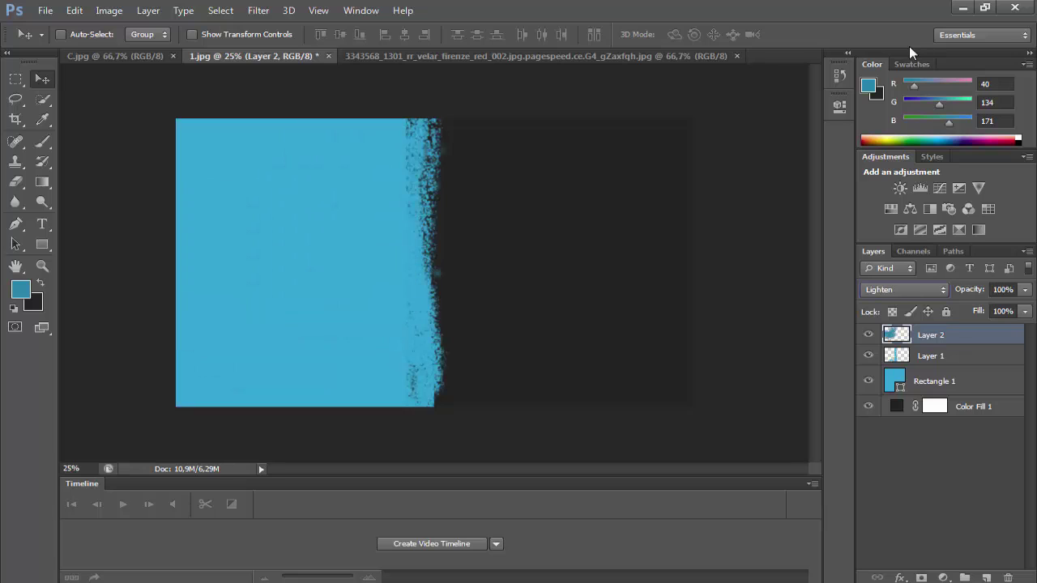
pyautogui.press('Down')
pyautogui.press('Down')
pyautogui.press('Down')
pyautogui.press('Down')
pyautogui.click(15, 78)
pyautogui.click(42, 78)
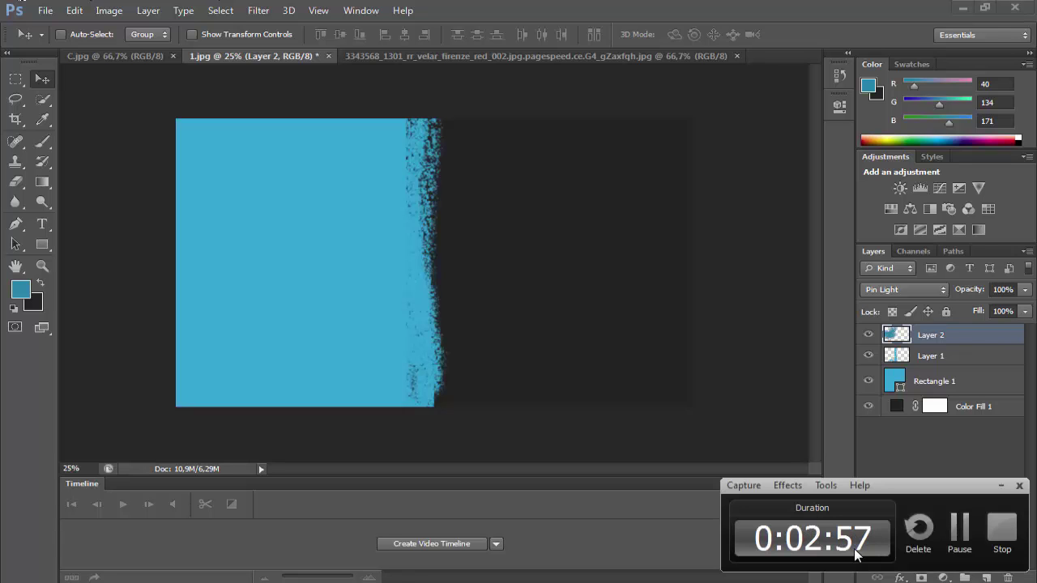
# - Copy the red car photo into 1.jpg as a new layer and enlarge it to cover the whole blue area
pyautogui.click(535, 56)
pyautogui.moveTo(577, 266); pyautogui.dragTo(303, 166)
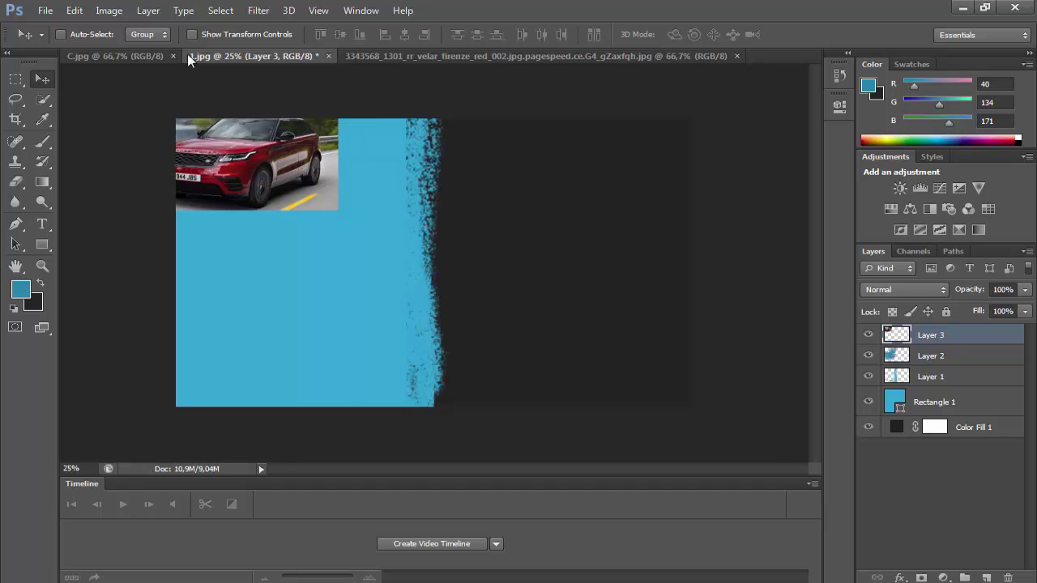
pyautogui.click(83, 9)
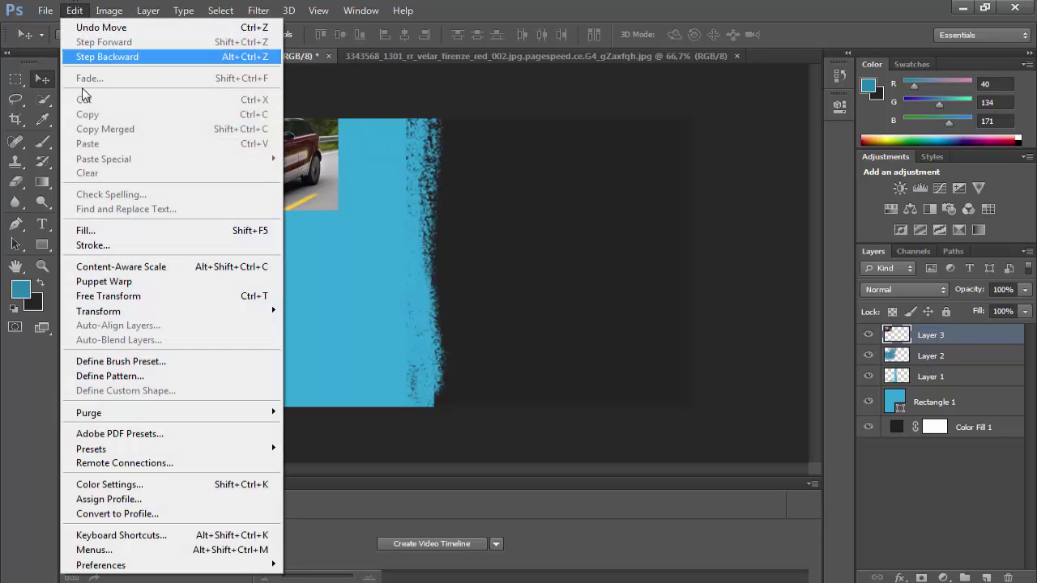
pyautogui.click(231, 296)
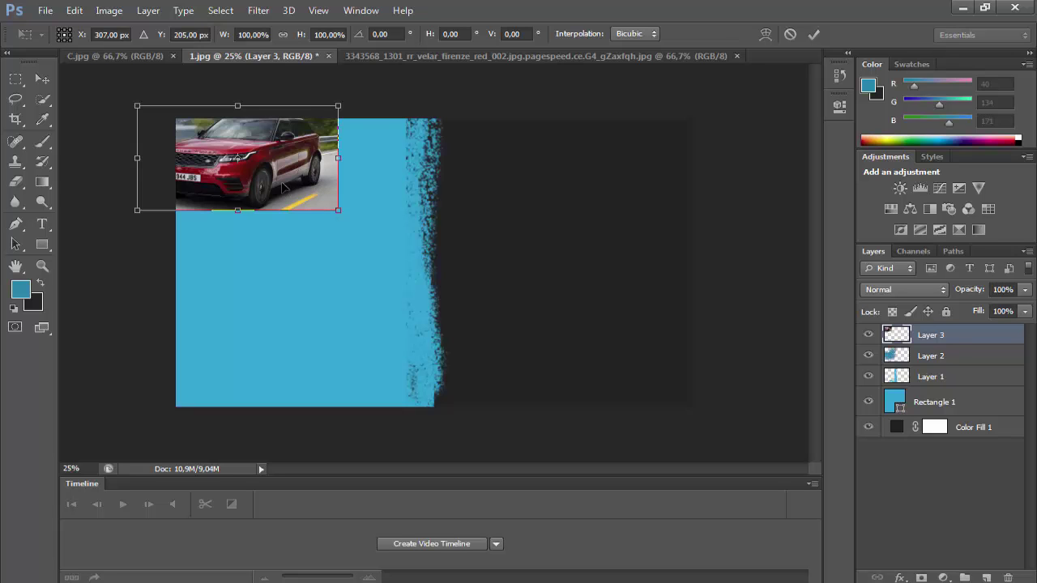
pyautogui.moveTo(335, 213); pyautogui.dragTo(578, 359)
pyautogui.moveTo(537, 324); pyautogui.dragTo(504, 328)
pyautogui.moveTo(544, 364); pyautogui.dragTo(499, 411)
pyautogui.press('Return')
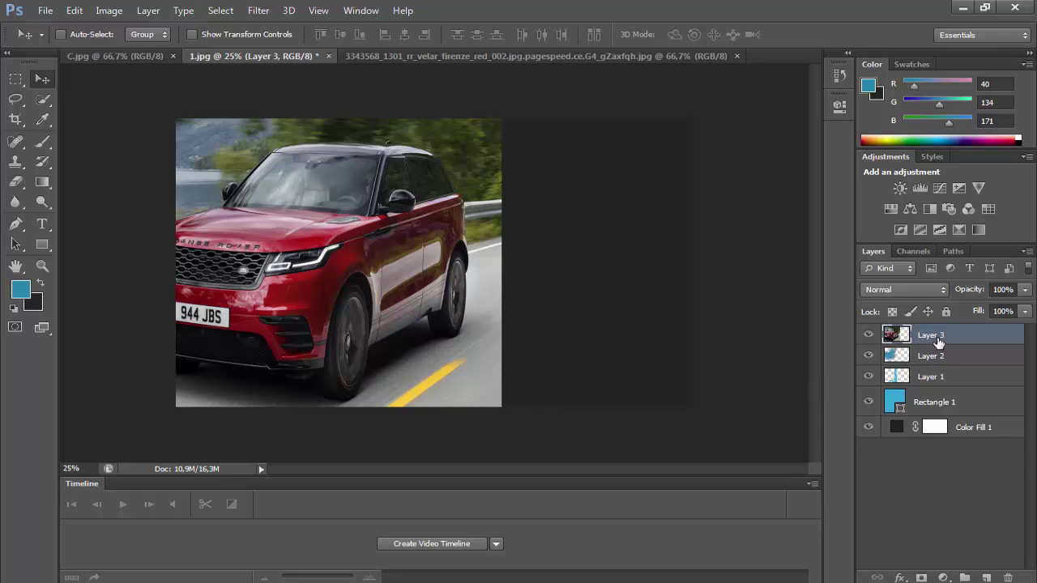
# - Merge Layer 2, Layer 1 and Rectangle 1 into a single layer beneath the car photo
pyautogui.click(942, 359)
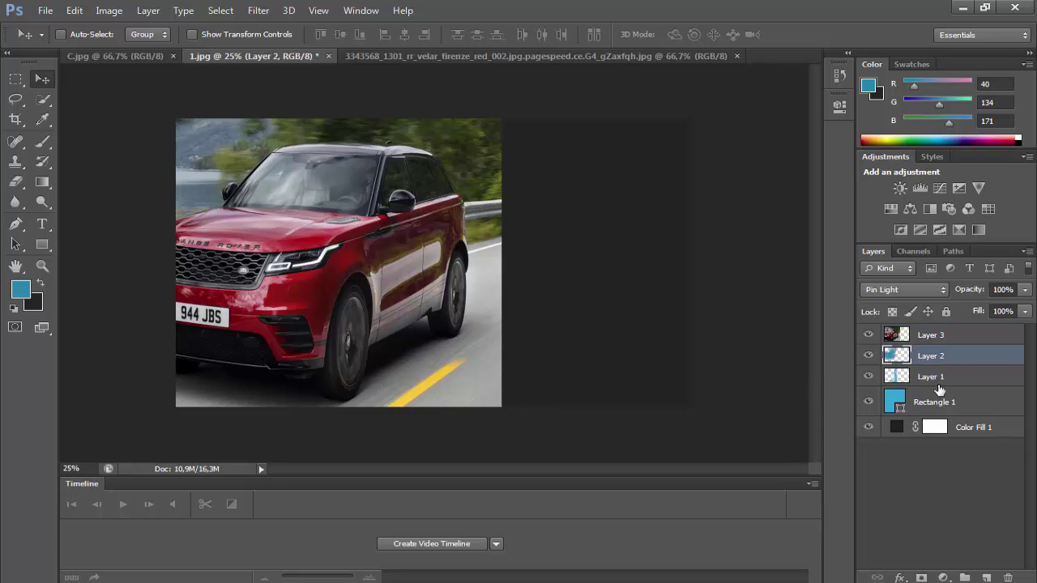
pyautogui.keyDown('shift'); pyautogui.click(936, 405); pyautogui.keyUp('shift')
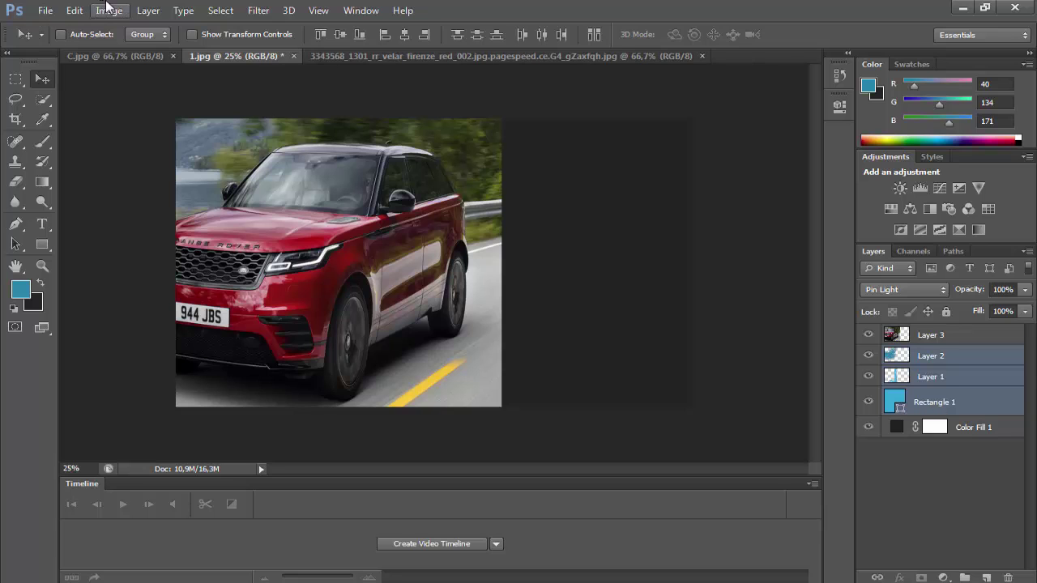
pyautogui.click(148, 10)
pyautogui.click(222, 480)
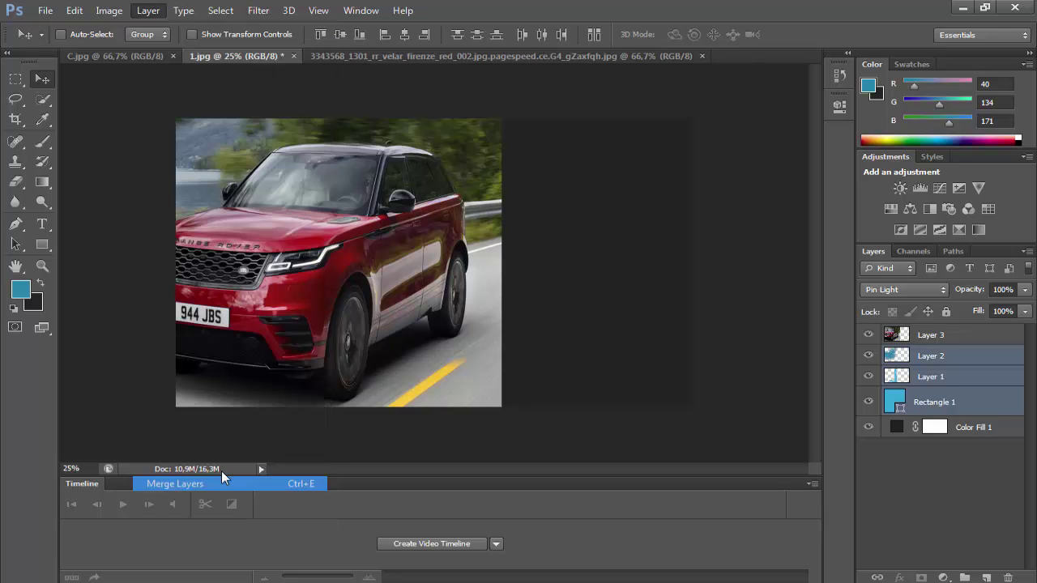
# - Clip the car photo layer to the merged blue layer and shift the photo slightly left
pyautogui.click(920, 336)
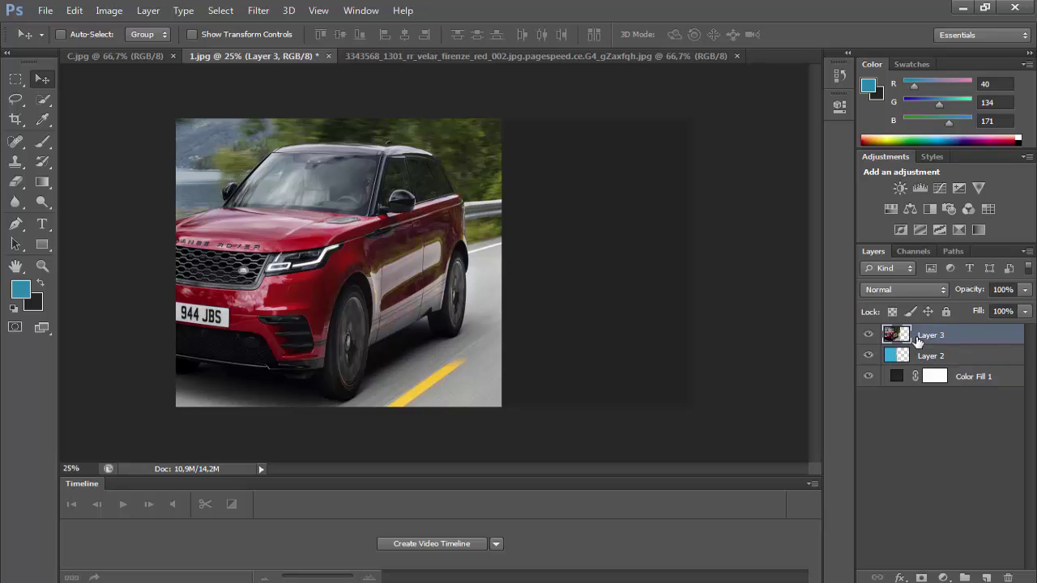
pyautogui.rightClick(922, 335)
pyautogui.click(753, 241)
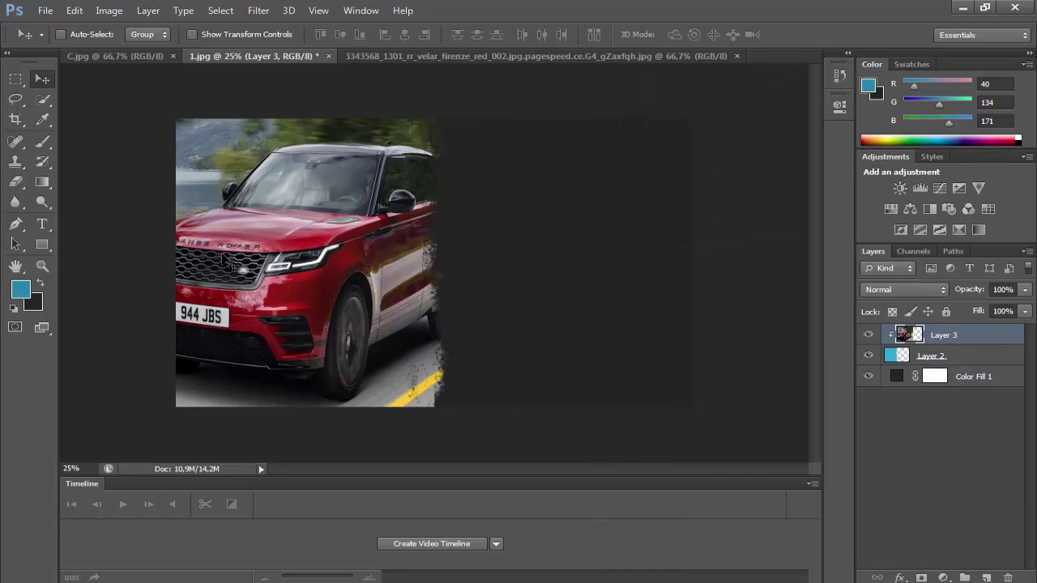
pyautogui.moveTo(225, 259); pyautogui.dragTo(201, 258)
# - Try out blend modes on the clipped car photo layer and set it to Luminosity
pyautogui.click(903, 289)
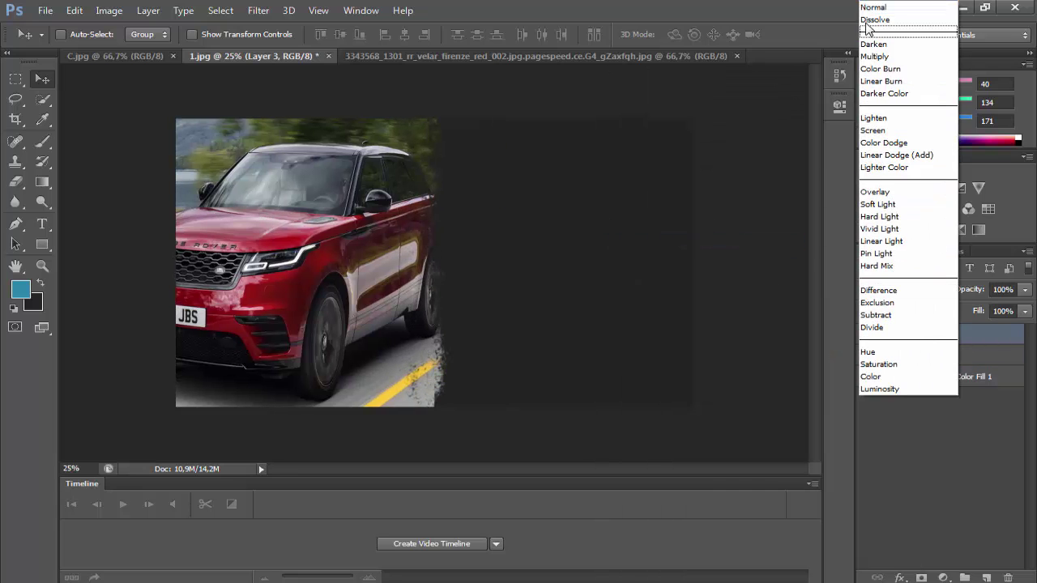
pyautogui.click(865, 43)
pyautogui.press('Down')
pyautogui.press('Down')
pyautogui.press('Down')
pyautogui.press('Down')
pyautogui.press('Down')
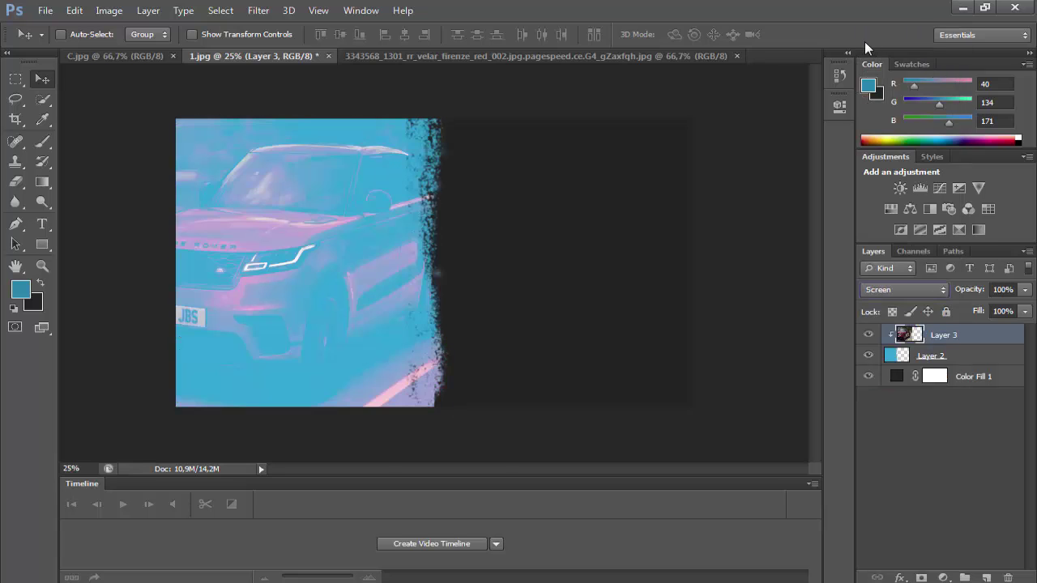
pyautogui.press('Down')
pyautogui.press('Down')
pyautogui.press('Down')
pyautogui.press('Down')
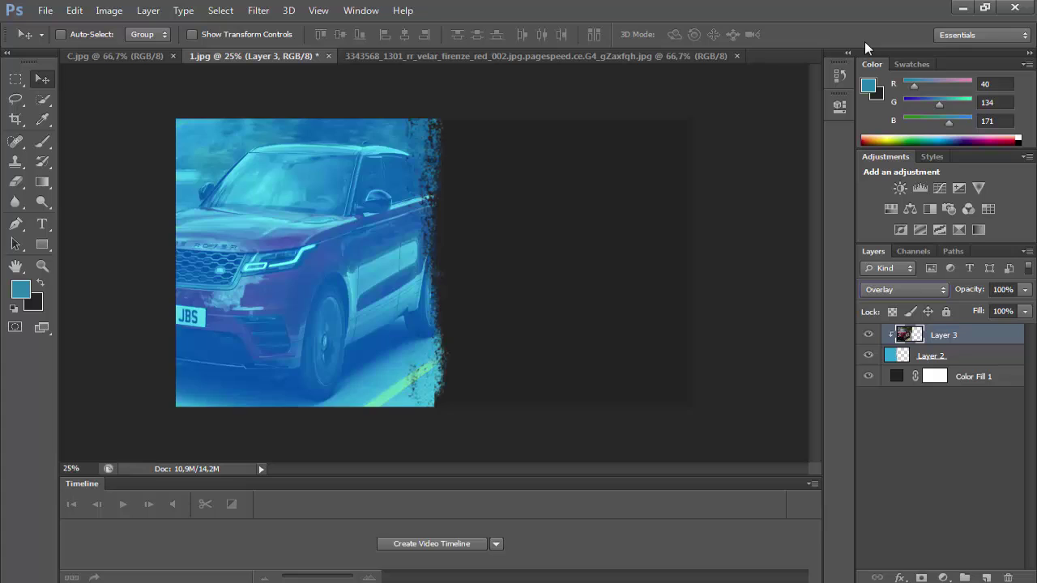
pyautogui.press('Down')
pyautogui.press('Down')
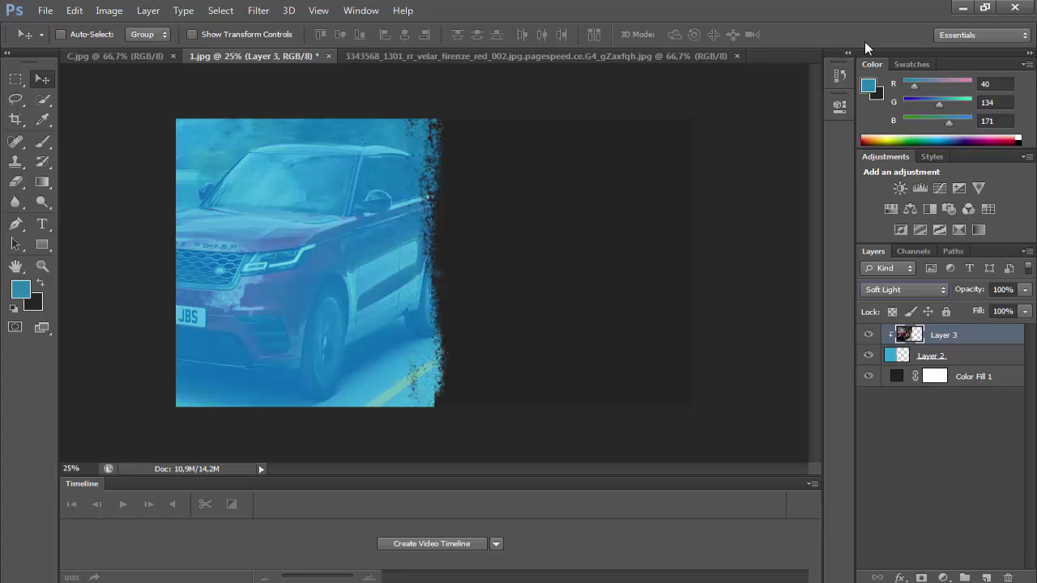
pyautogui.press('Down')
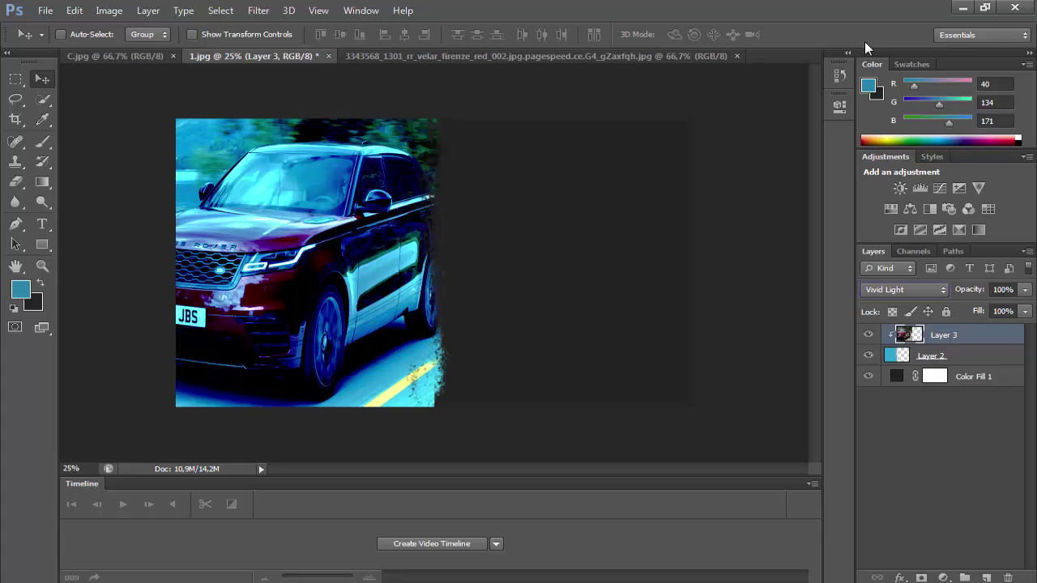
pyautogui.press('Down')
pyautogui.press('Down')
pyautogui.press('Down')
pyautogui.press('Down')
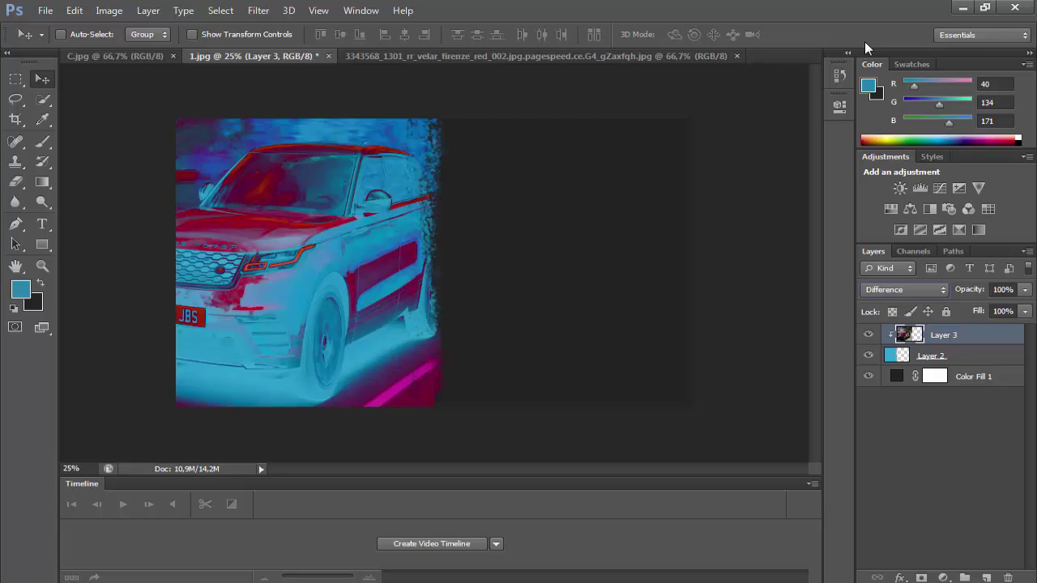
pyautogui.press('Down')
pyautogui.press('Down')
pyautogui.press('Down')
pyautogui.press('Down')
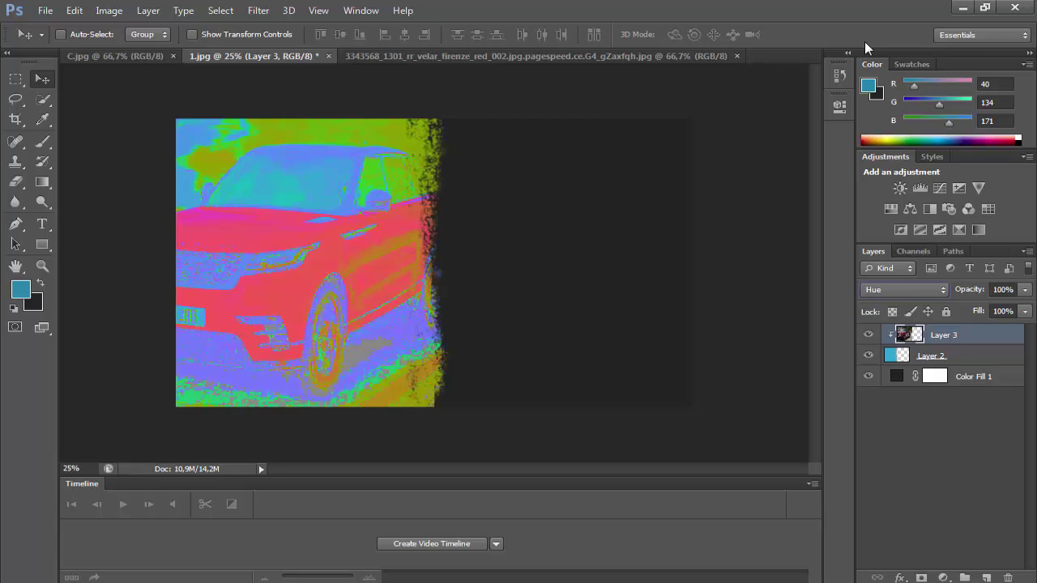
pyautogui.press('Down')
pyautogui.press('Down')
pyautogui.press('Down')
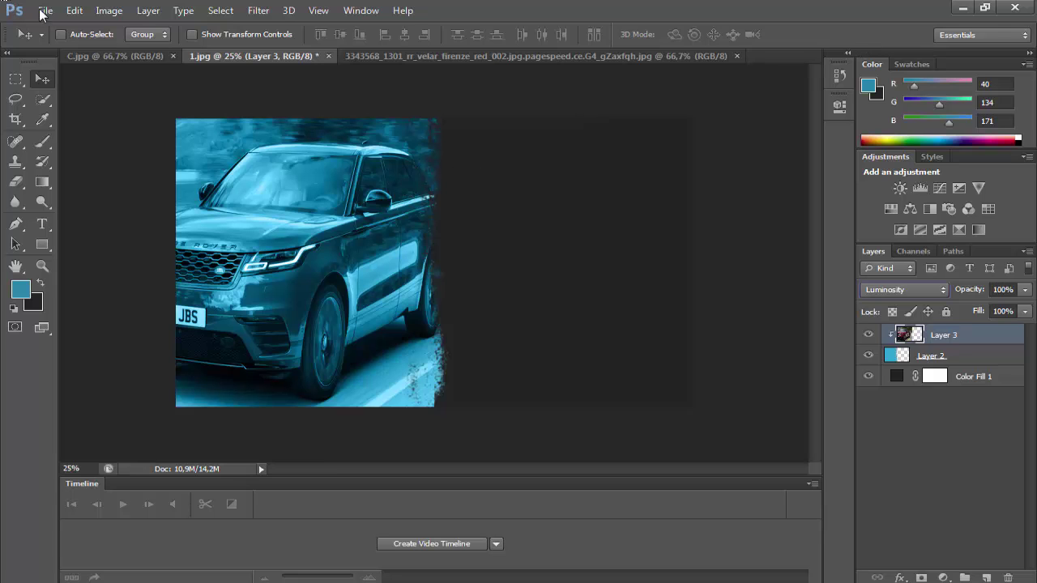
# - Free-transform the car photo to 111.42% width and 100% height, and position it to fill the rough-edged blue area
pyautogui.click(73, 9)
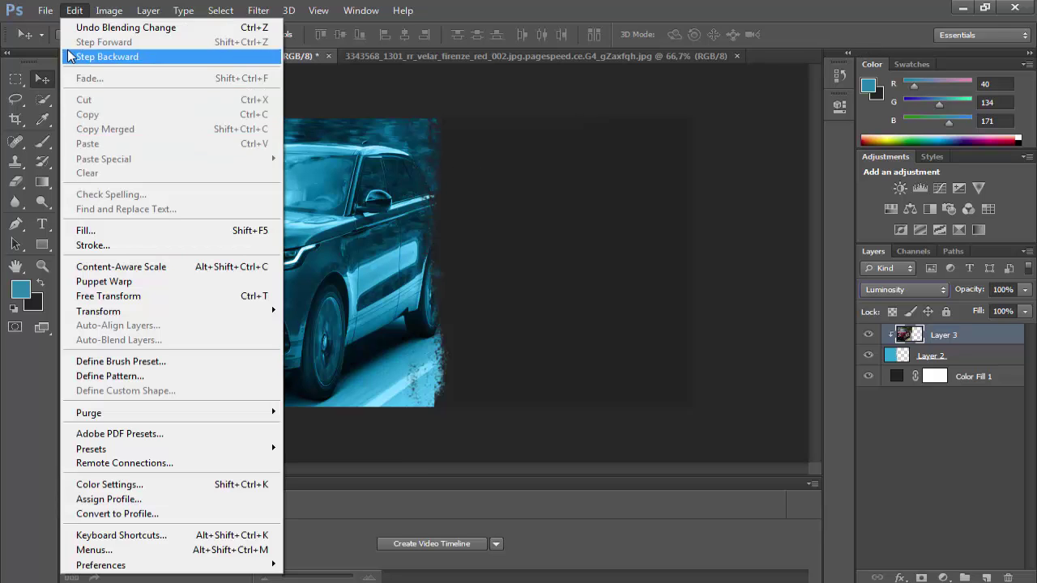
pyautogui.click(159, 296)
pyautogui.moveTo(477, 407); pyautogui.dragTo(560, 405)
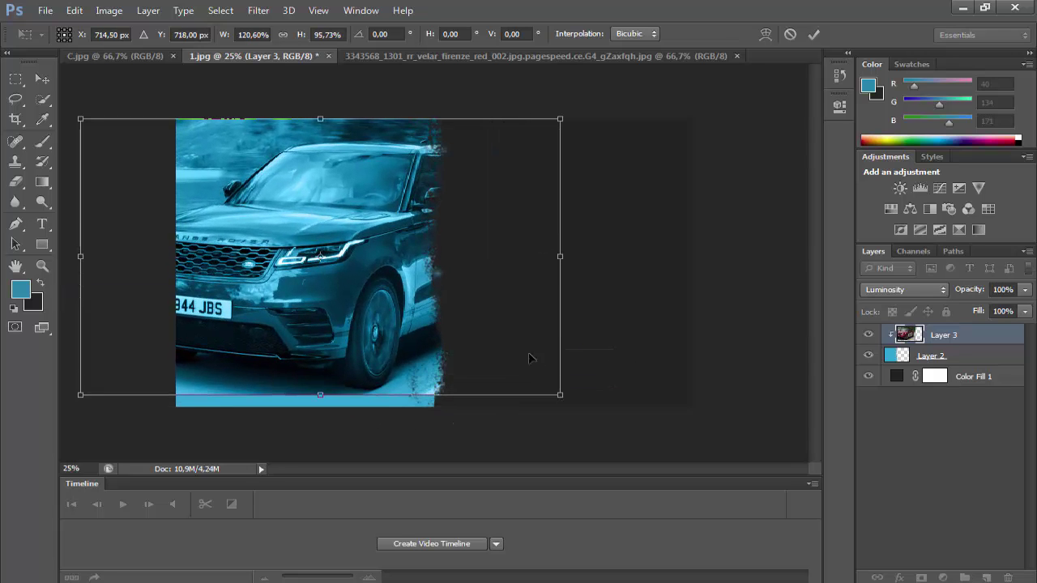
pyautogui.moveTo(531, 359); pyautogui.dragTo(449, 369)
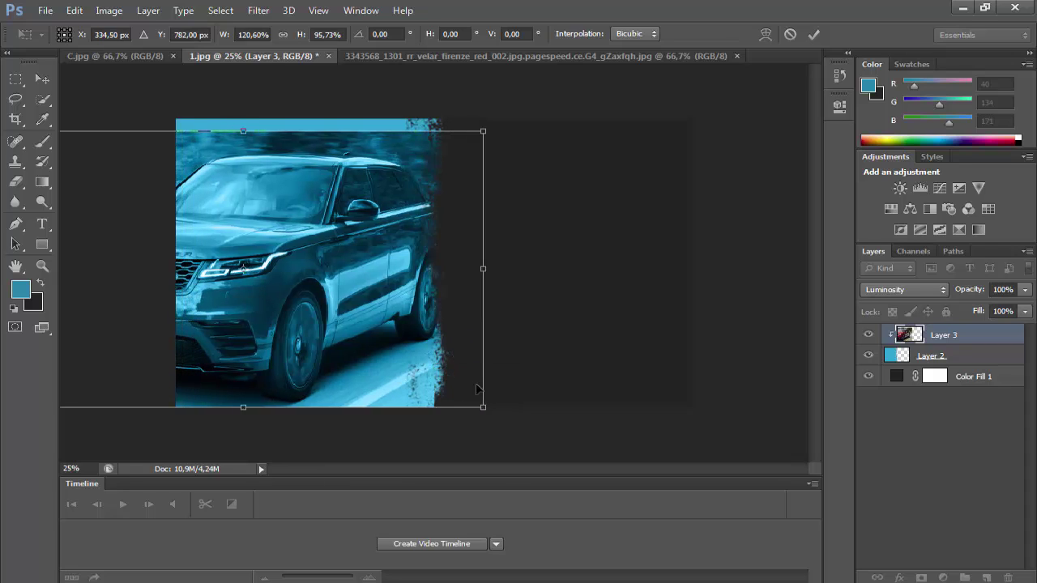
pyautogui.moveTo(486, 128); pyautogui.dragTo(448, 119)
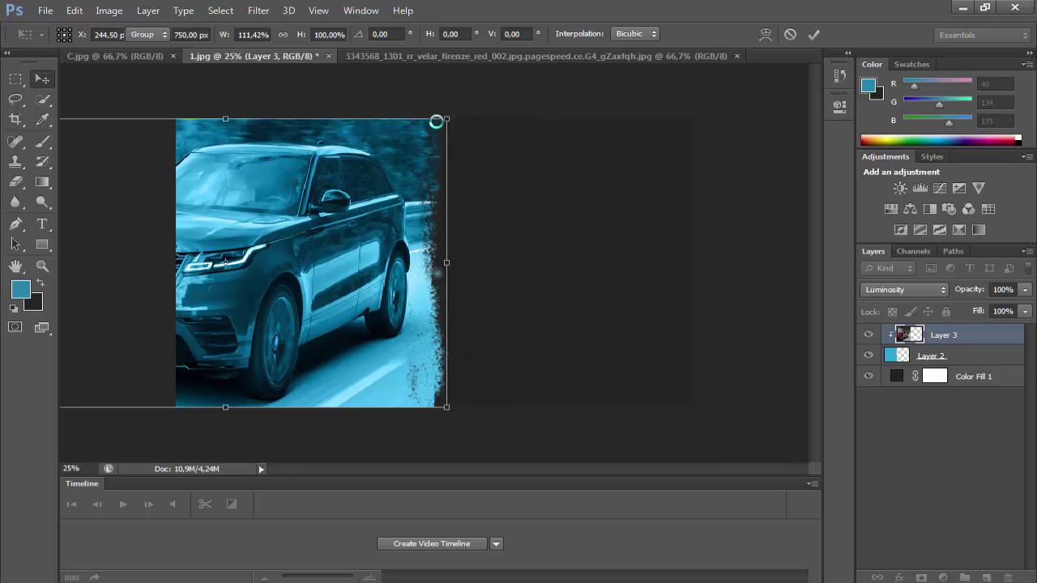
pyautogui.press('Return')
pyautogui.moveTo(387, 197); pyautogui.dragTo(405, 195)
pyautogui.moveTo(455, 242); pyautogui.dragTo(450, 239)
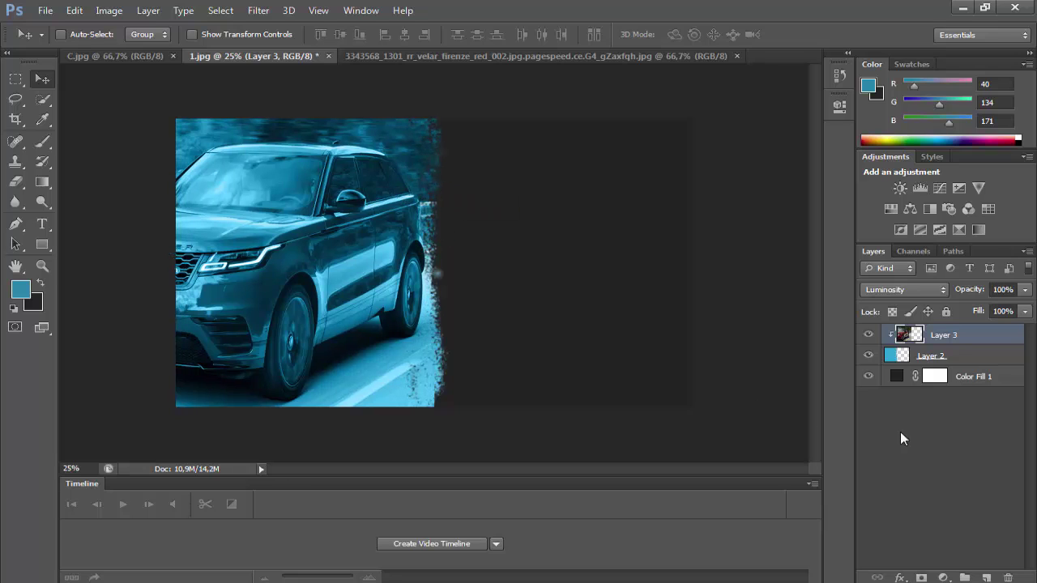
# - Add a new layer above the car photo and paint the upper rough border with the 17 px textured brush enlarged to 484 px
pyautogui.click(986, 578)
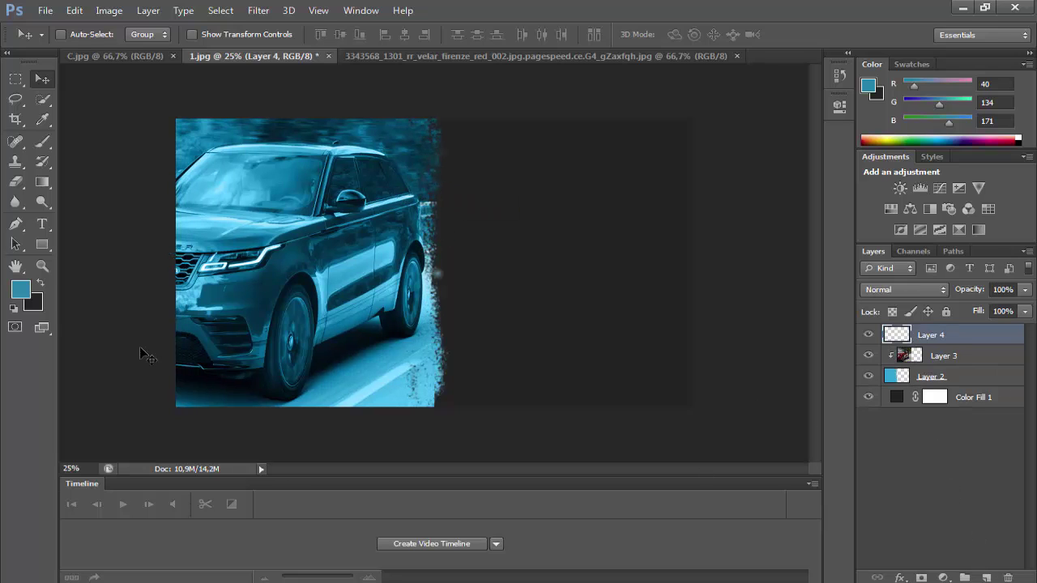
pyautogui.click(45, 143)
pyautogui.click(81, 34)
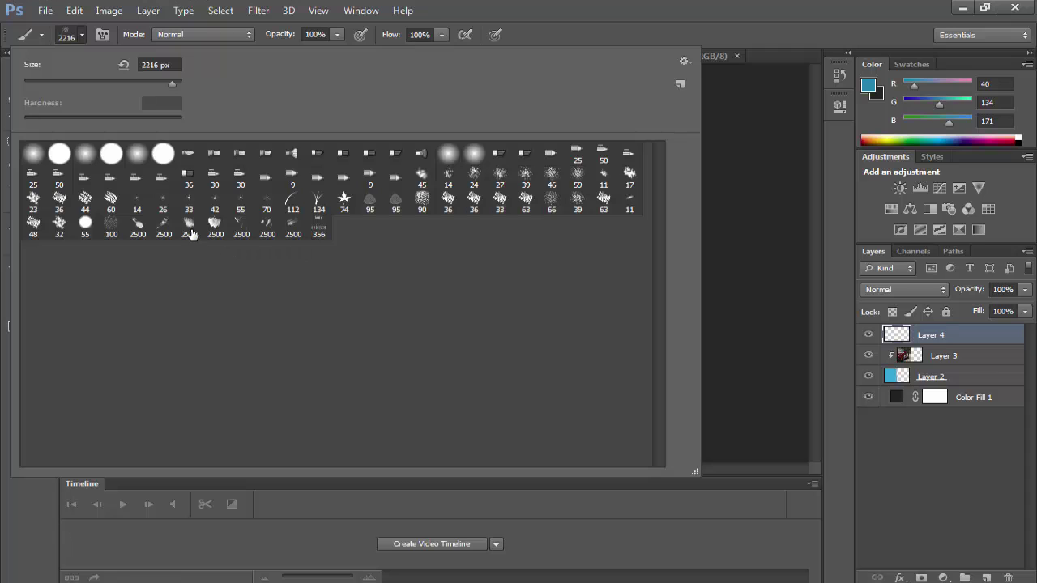
pyautogui.doubleClick(631, 173)
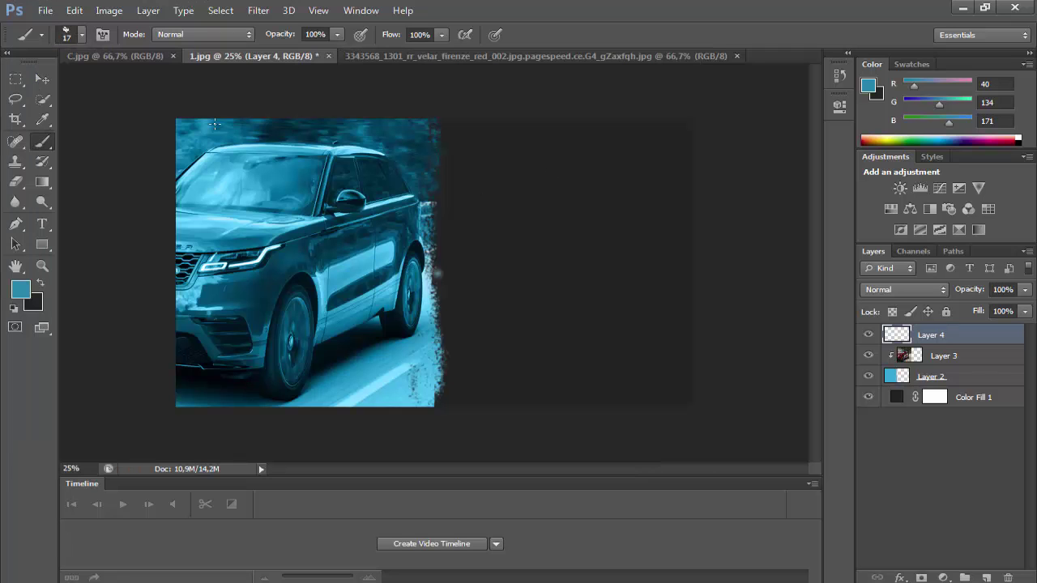
pyautogui.click(81, 35)
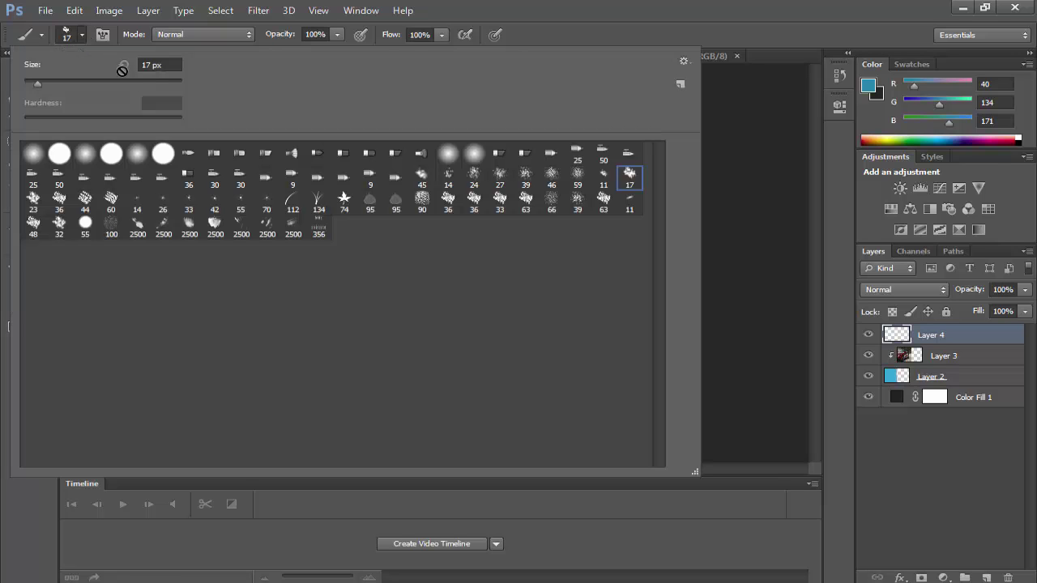
pyautogui.write('484')
pyautogui.press('Return')
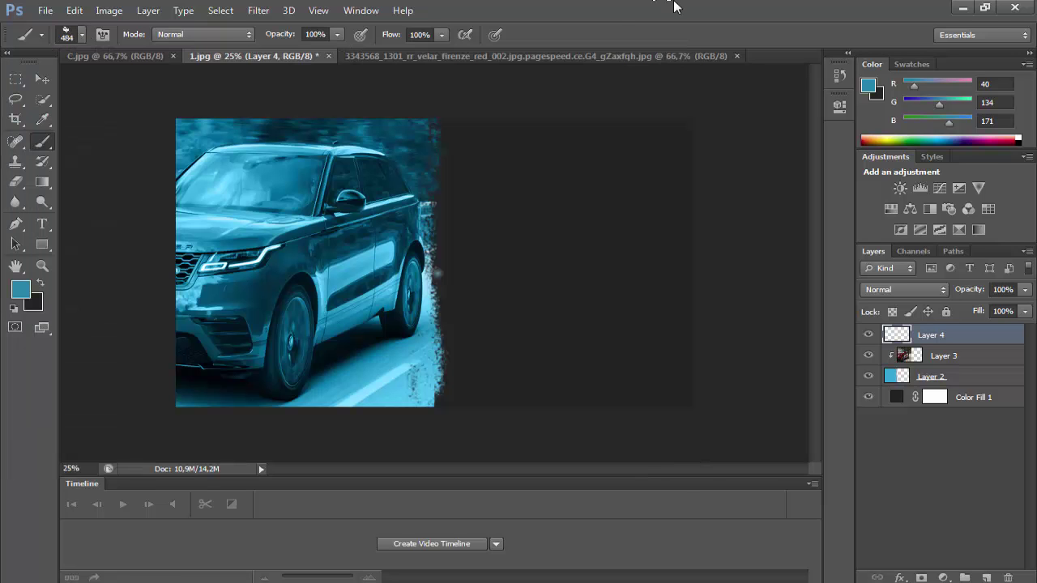
pyautogui.moveTo(405, 194)
pyautogui.mouseDown()
pyautogui.moveTo(416, 180)
pyautogui.moveTo(409, 135)
pyautogui.mouseUp()
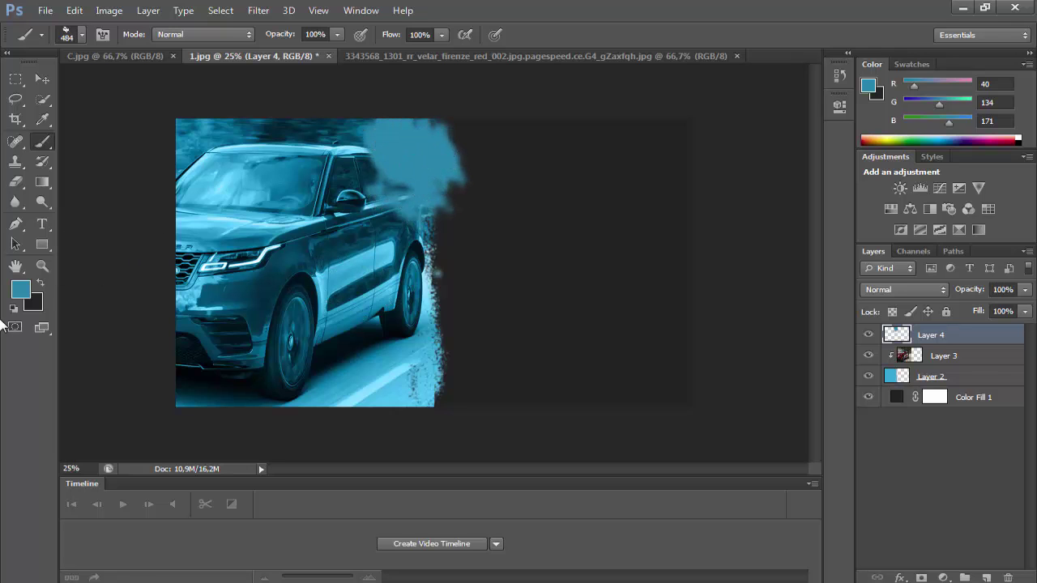
# - Set the foreground color to RGB 40, 155, 200 and brush a vertical blue band along the full rough border
pyautogui.click(18, 290)
pyautogui.click(393, 355)
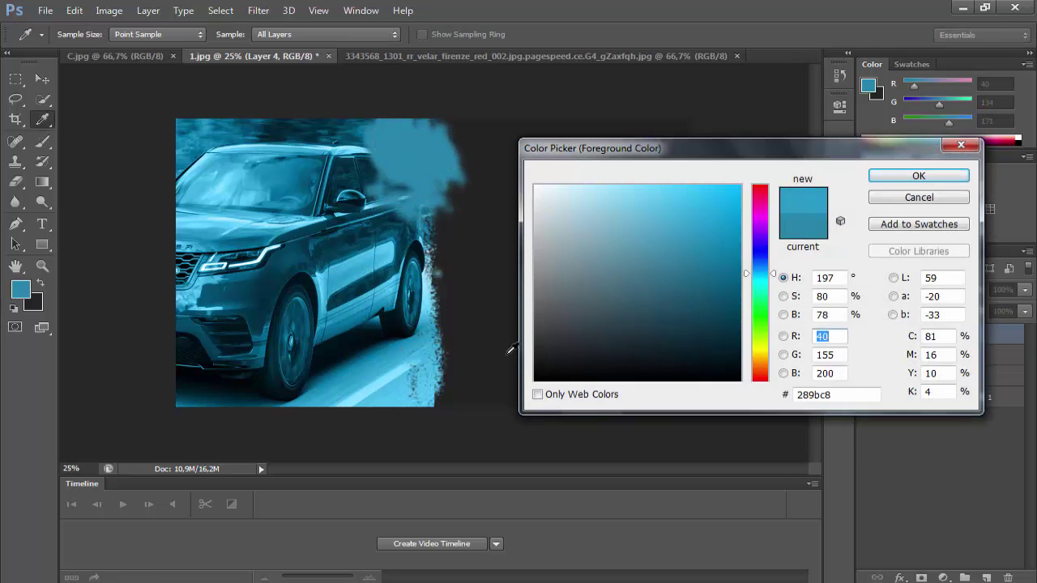
pyautogui.click(883, 182)
pyautogui.moveTo(463, 300)
pyautogui.mouseDown()
pyautogui.moveTo(409, 320)
pyautogui.moveTo(440, 273)
pyautogui.moveTo(410, 104)
pyautogui.moveTo(430, 384)
pyautogui.moveTo(408, 437)
pyautogui.mouseUp()
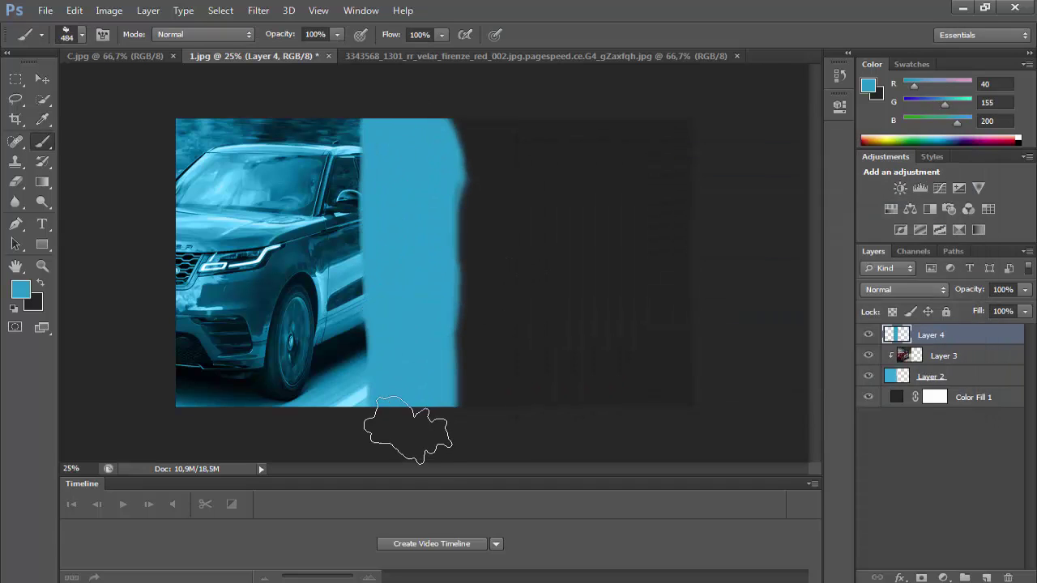
# - Place the blue band layer between the car photo and the merged blue layer, and shift the band to the right
pyautogui.moveTo(944, 340); pyautogui.dragTo(944, 367)
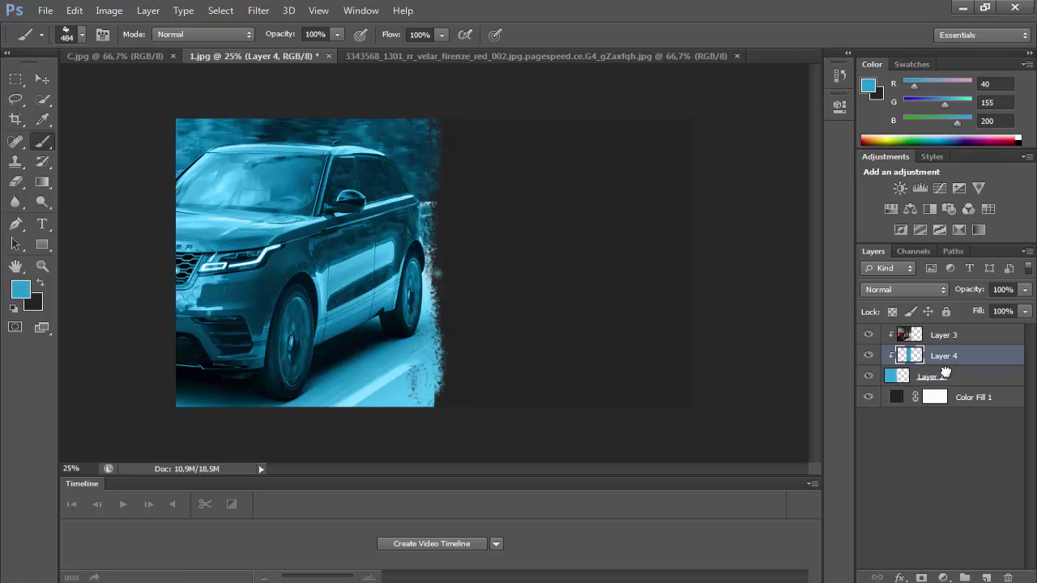
pyautogui.click(42, 78)
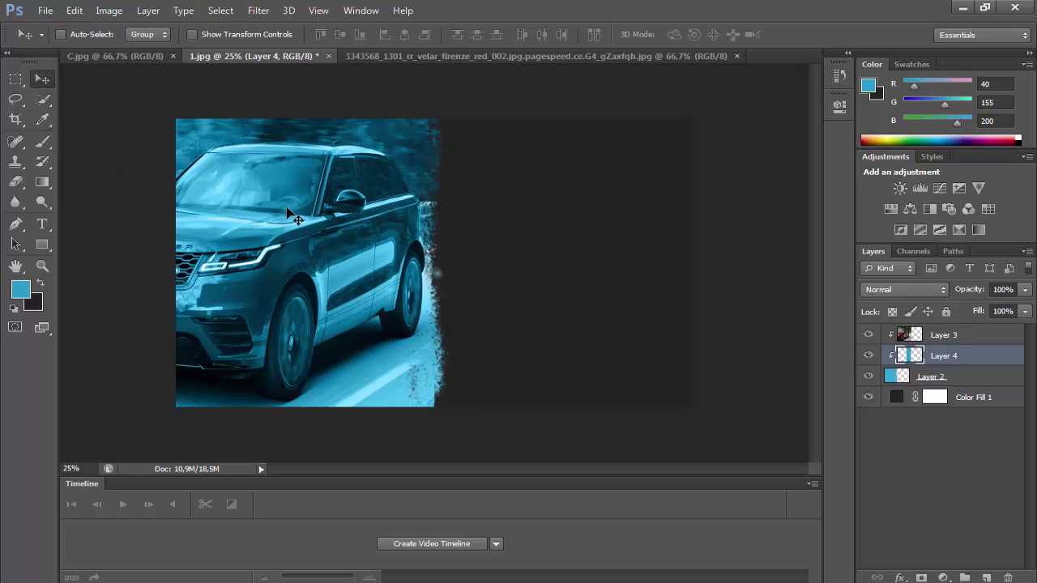
pyautogui.moveTo(310, 217); pyautogui.dragTo(421, 226)
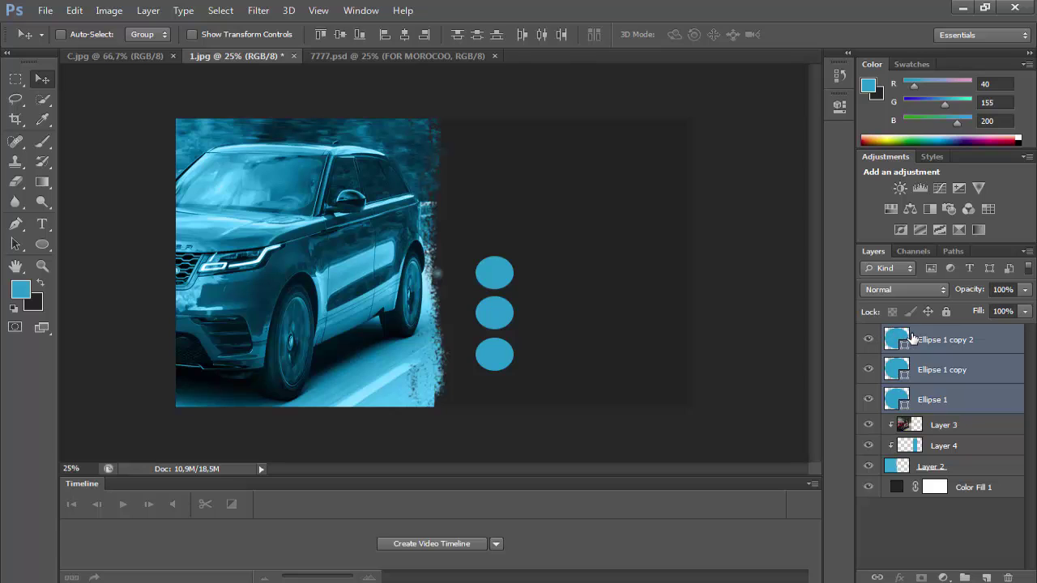
# - Delete the two lower ellipse copies, Ellipse 1 copy 2 and Ellipse 1 copy
pyautogui.click(913, 339)
pyautogui.press('Delete')
pyautogui.press('Delete')
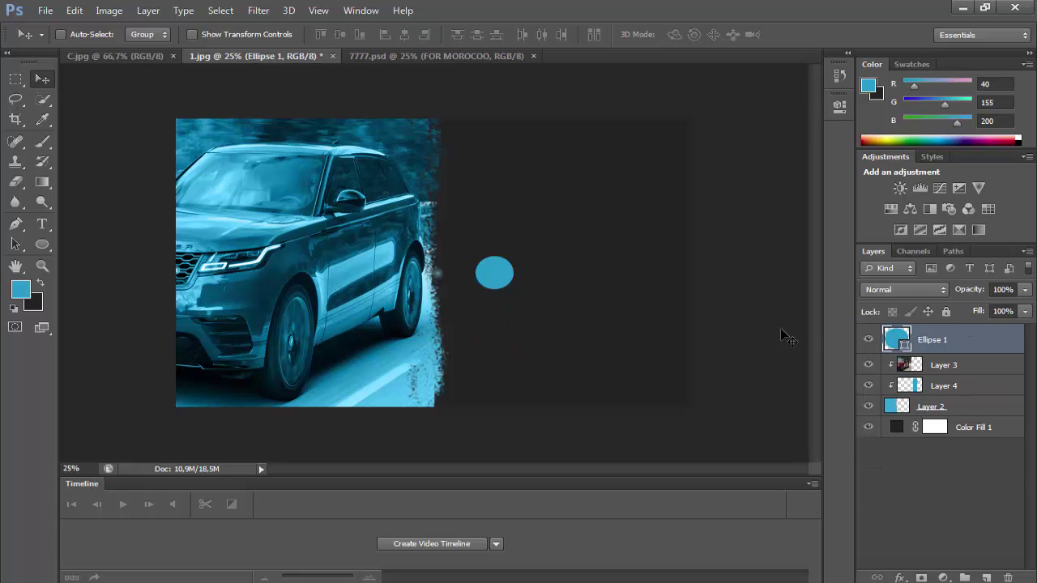
# - Free-transform the blue ellipse to about 97.88% width and 109.29% height
pyautogui.click(80, 11)
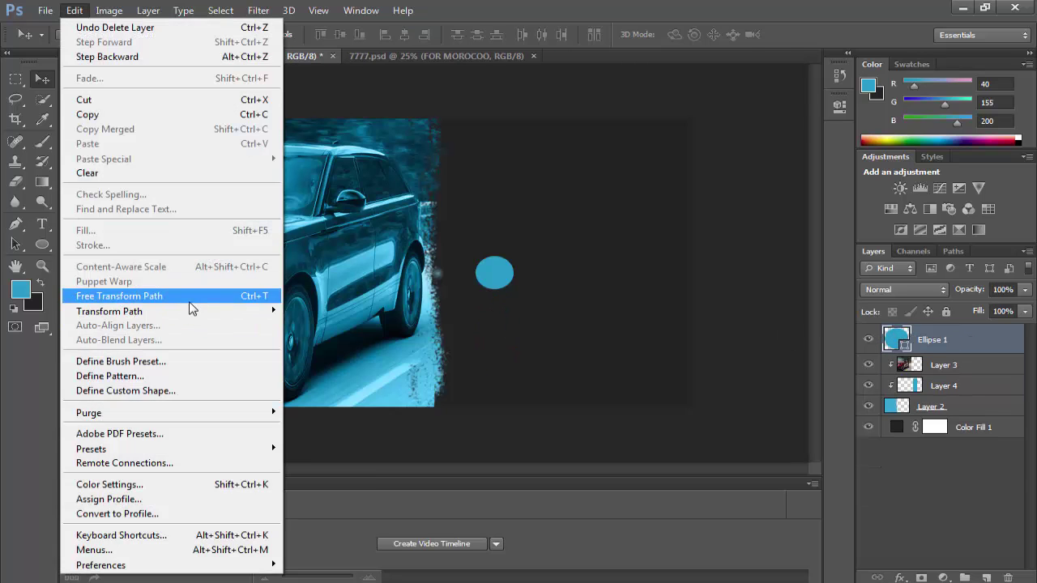
pyautogui.click(188, 298)
pyautogui.moveTo(517, 293); pyautogui.dragTo(516, 296)
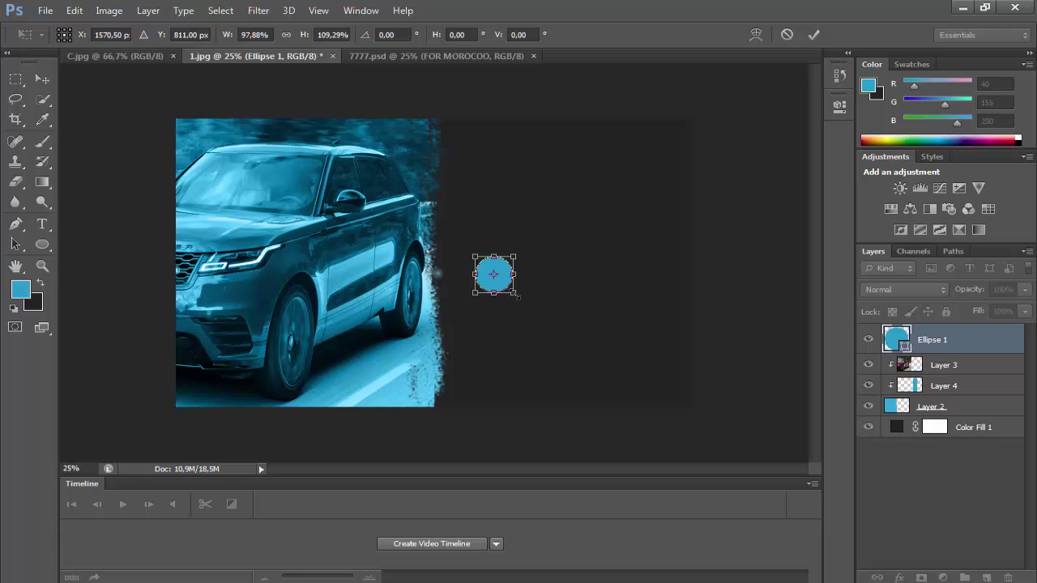
pyautogui.press('Return')
pyautogui.press('v')
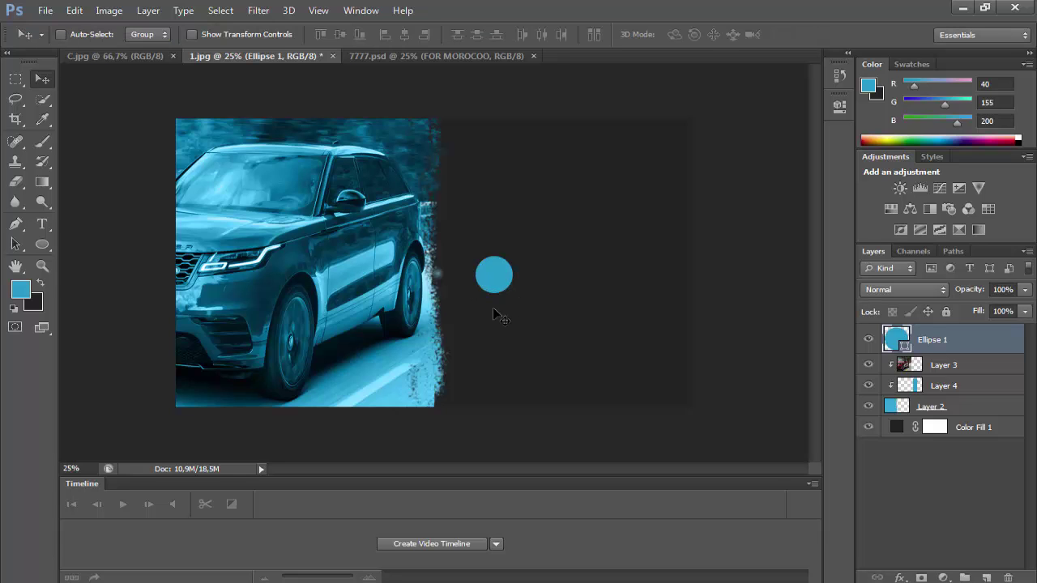
# - Shrink the blue ellipse with Free Transform to about 89.19% width and 85.26% height
pyautogui.click(42, 265)
pyautogui.click(488, 257)
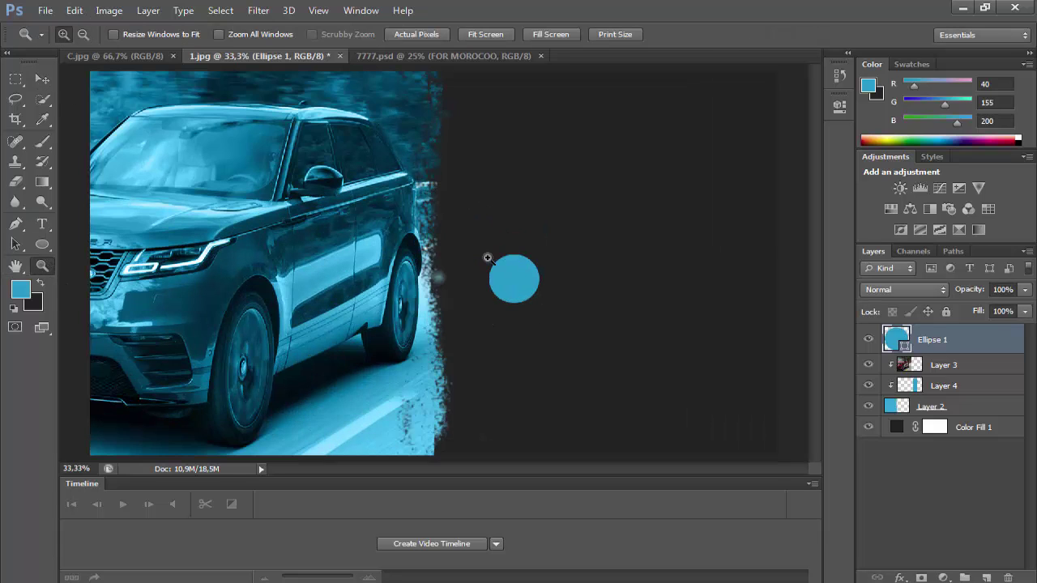
pyautogui.click(488, 258)
pyautogui.click(74, 10)
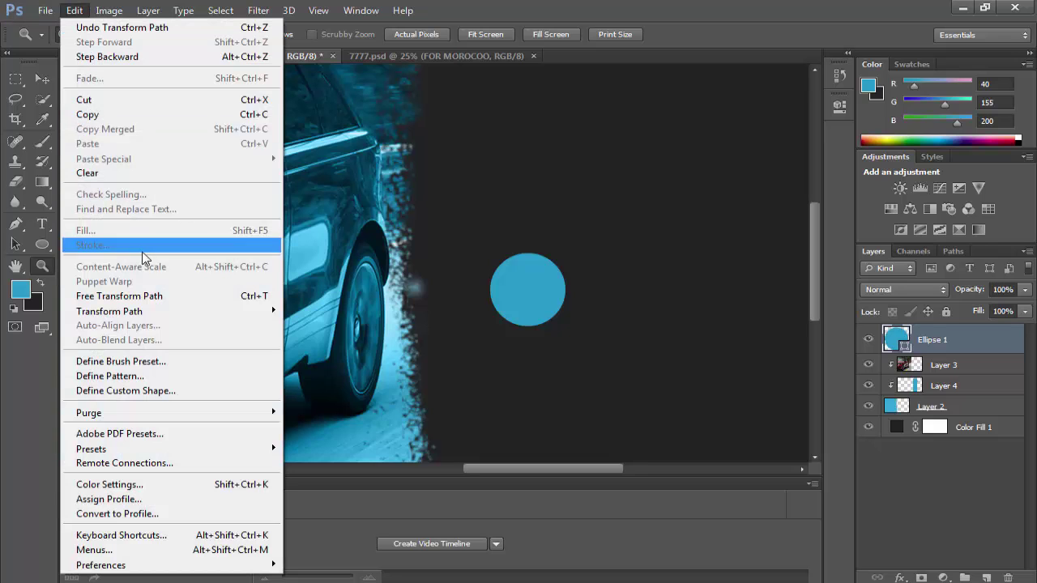
pyautogui.click(154, 296)
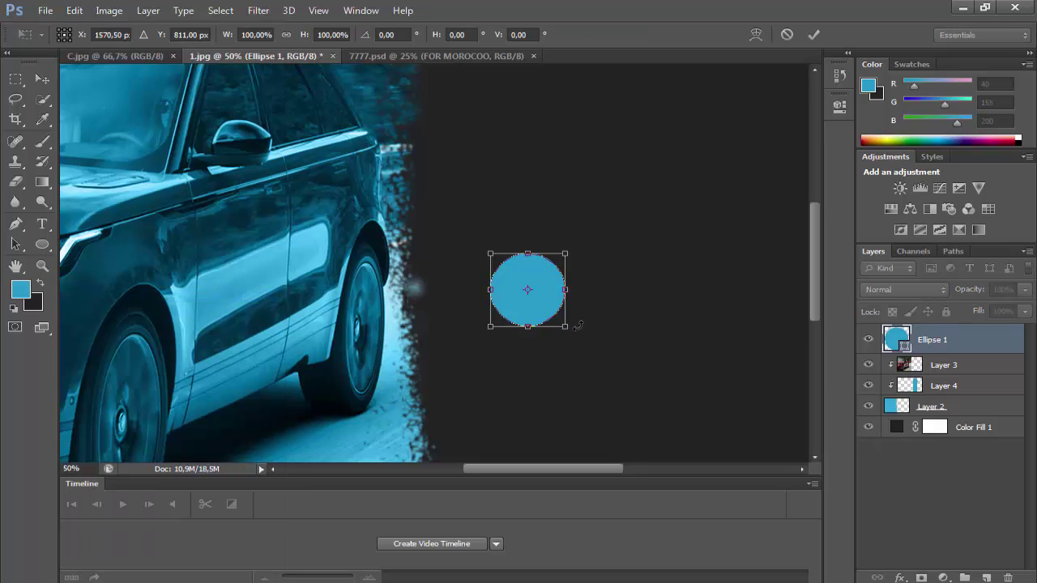
pyautogui.moveTo(570, 329)
pyautogui.mouseDown()
pyautogui.moveTo(551, 323)
pyautogui.moveTo(564, 320)
pyautogui.mouseUp()
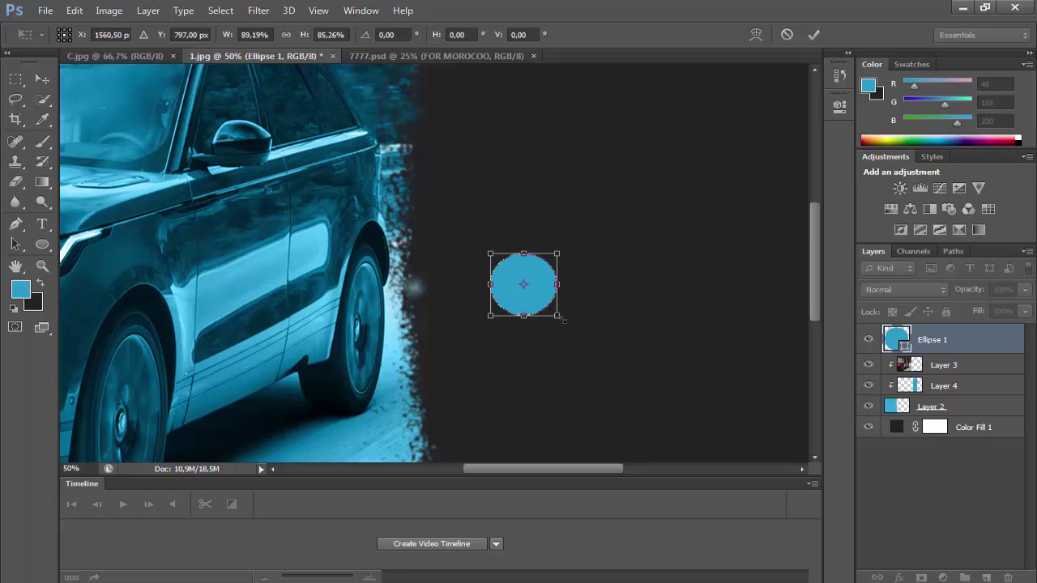
pyautogui.press('Return')
pyautogui.press('z')
# - Duplicate the Ellipse 1 layer and place the copy directly below the original circle
pyautogui.rightClick(933, 343)
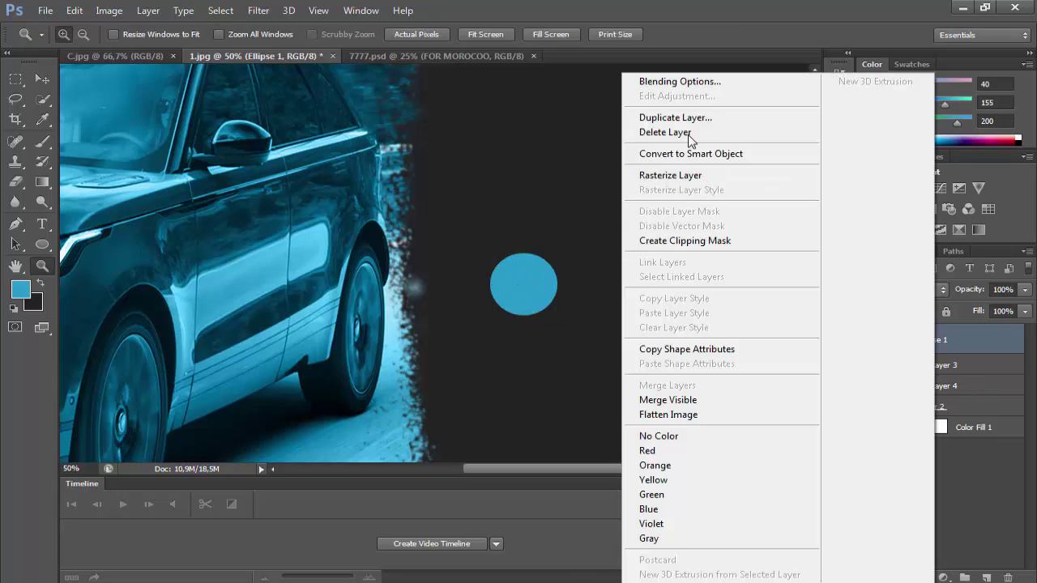
pyautogui.click(691, 119)
pyautogui.press('Return')
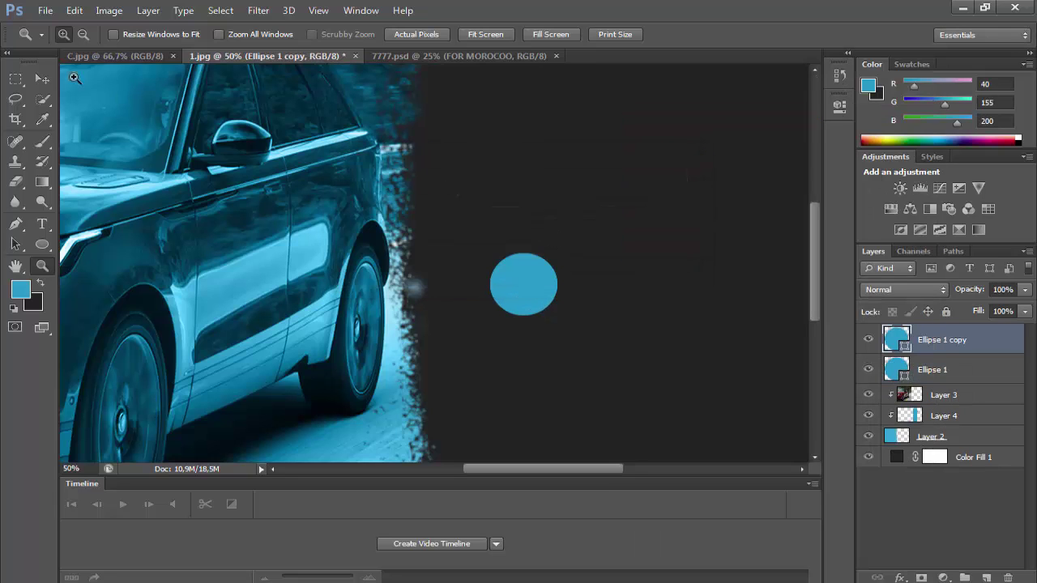
pyautogui.click(35, 79)
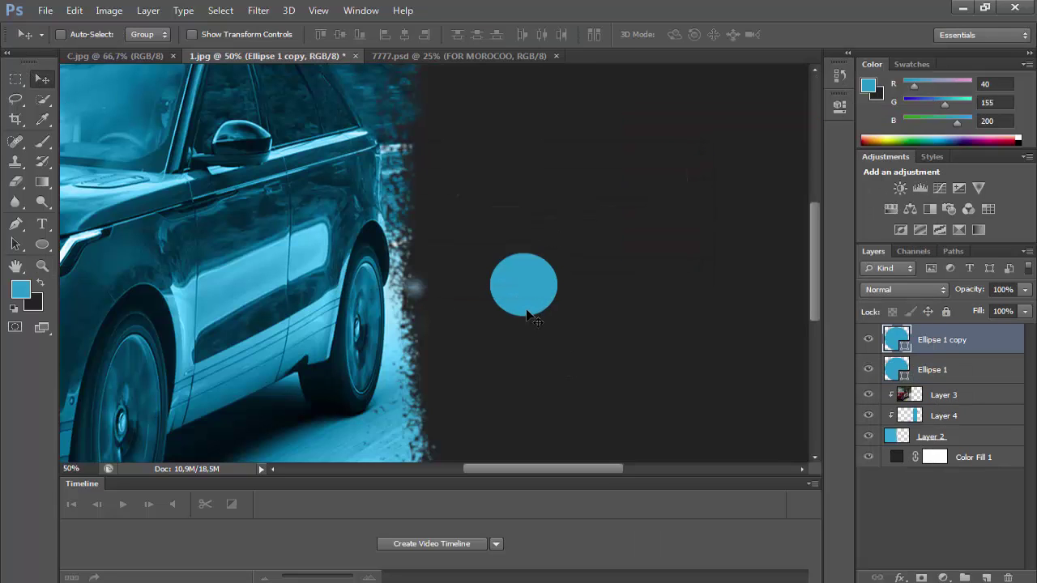
pyautogui.moveTo(526, 313); pyautogui.dragTo(523, 371)
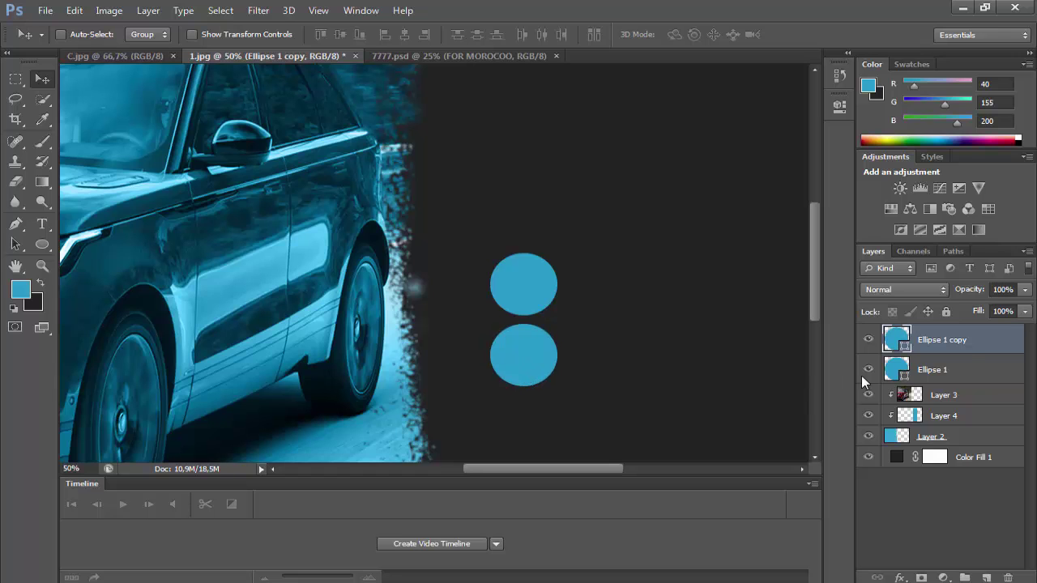
# - Duplicate the Ellipse 1 copy layer and place the new circle below the second one, nudging it into line
pyautogui.rightClick(964, 350)
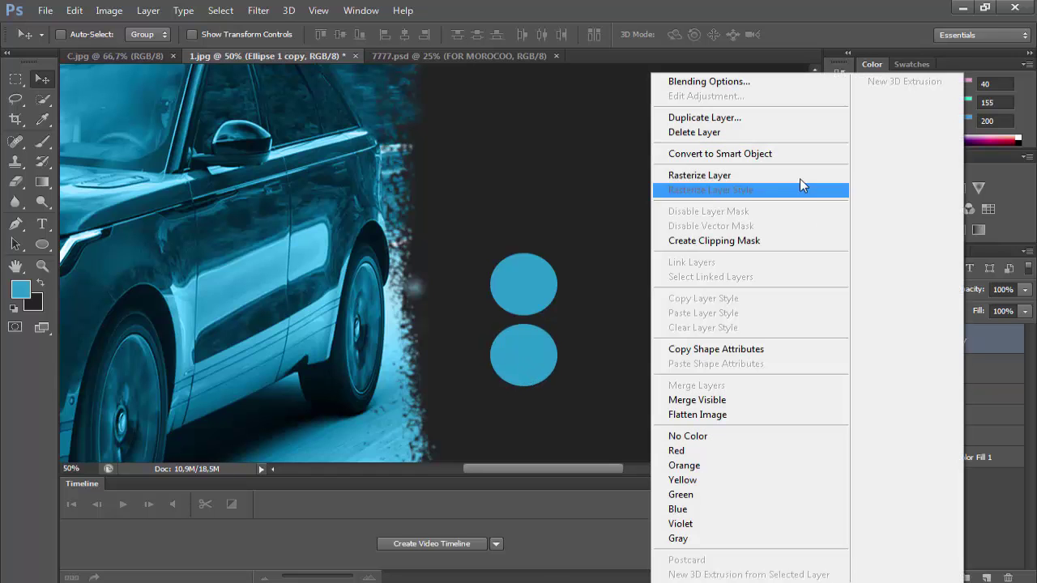
pyautogui.click(766, 118)
pyautogui.click(683, 181)
pyautogui.moveTo(574, 317); pyautogui.dragTo(557, 405)
pyautogui.press('Right')
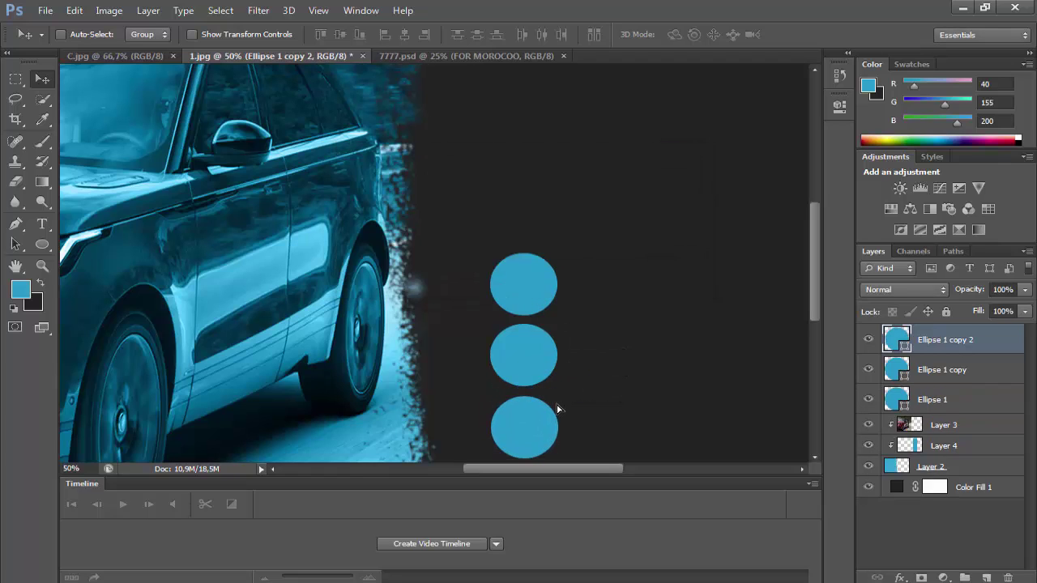
pyautogui.press('Up')
pyautogui.press('Up')
pyautogui.press('Up')
# - Nudge the top circle, Ellipse 1, slightly up and the middle circle, Ellipse 1 copy, down to widen their gap
pyautogui.click(41, 268)
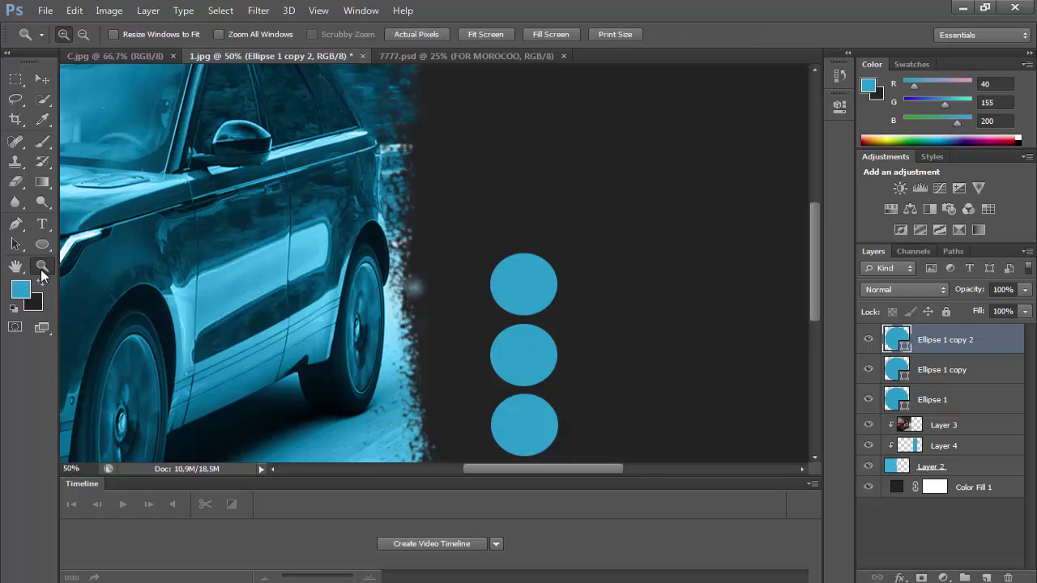
pyautogui.click(84, 34)
pyautogui.click(499, 244)
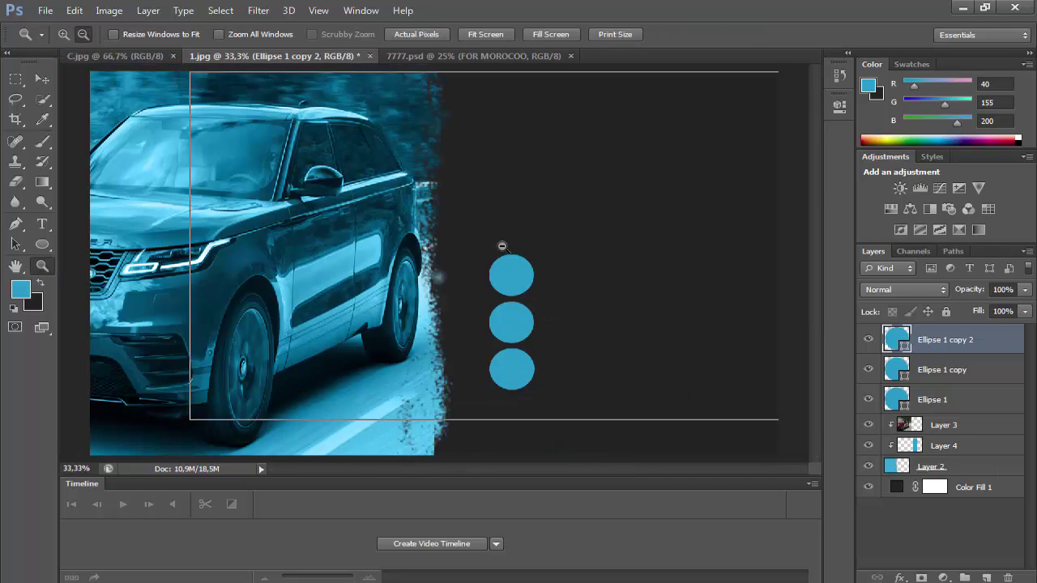
pyautogui.click(502, 246)
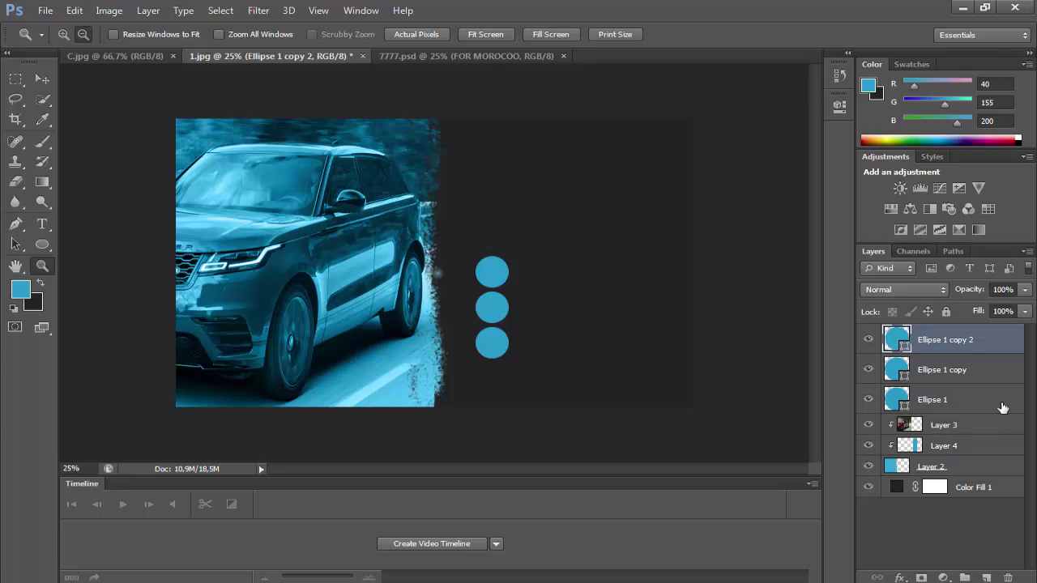
pyautogui.click(966, 409)
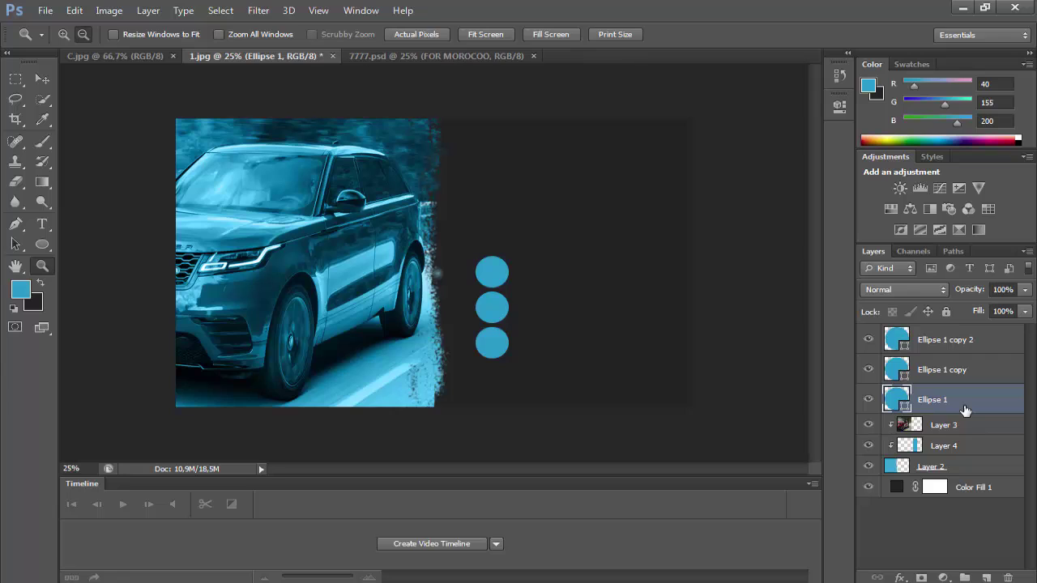
pyautogui.click(42, 79)
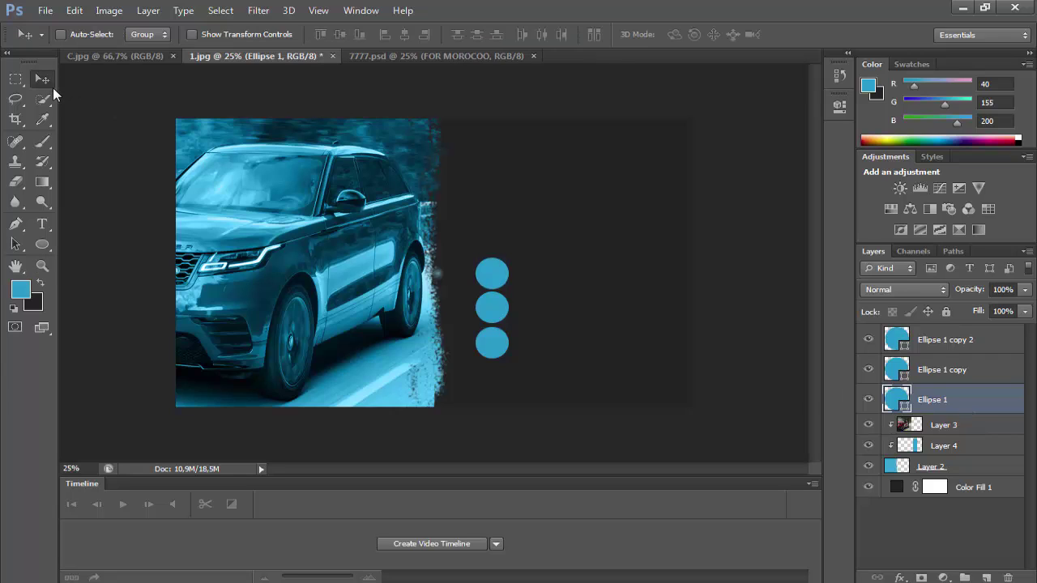
pyautogui.hotkey('shift', 'Up')
pyautogui.hotkey('shift', 'Up')
pyautogui.click(951, 359)
pyautogui.hotkey('shift', 'Down')
pyautogui.hotkey('shift', 'Down')
pyautogui.hotkey('shift', 'Down')
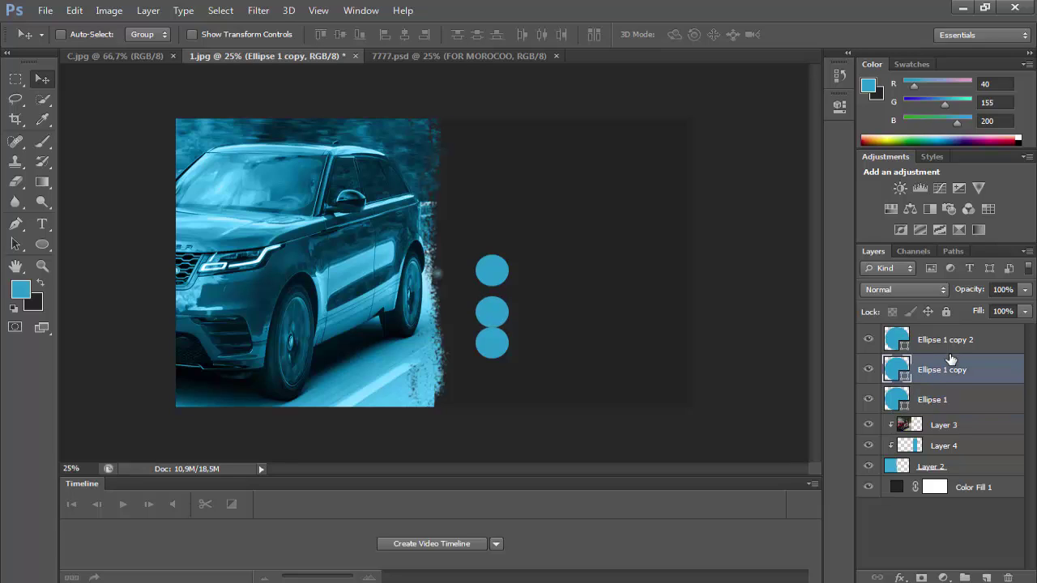
# - Nudge the lowest circle, Ellipse 1 copy 2, down to separate it from the middle circle
pyautogui.click(950, 348)
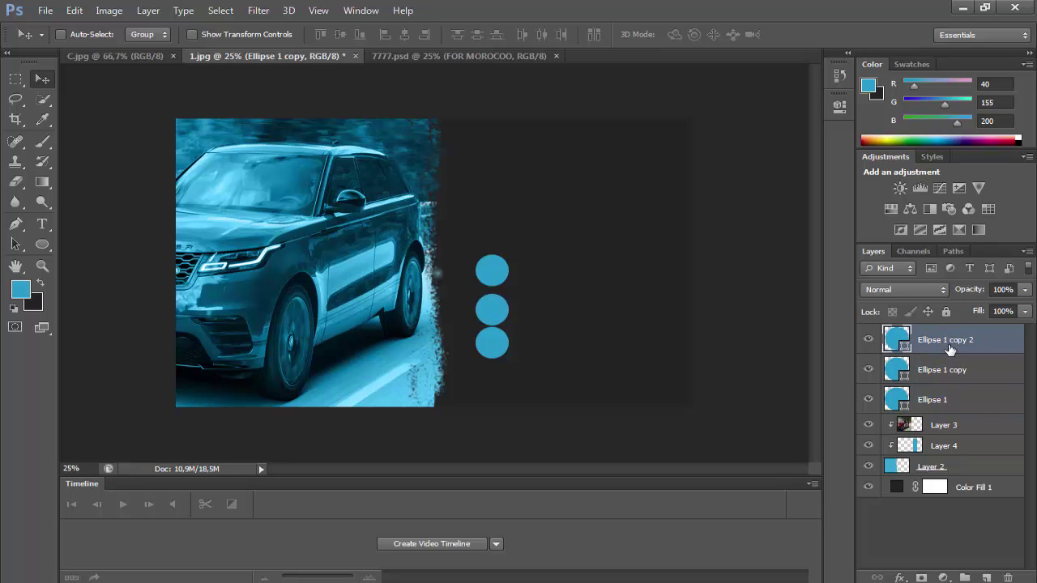
pyautogui.hotkey('shift', 'Down')
pyautogui.hotkey('shift', 'Down')
pyautogui.hotkey('shift', 'Down')
pyautogui.hotkey('shift', 'Down')
pyautogui.hotkey('shift', 'Down')
pyautogui.hotkey('shift', 'Down')
pyautogui.hotkey('shift', 'Down')
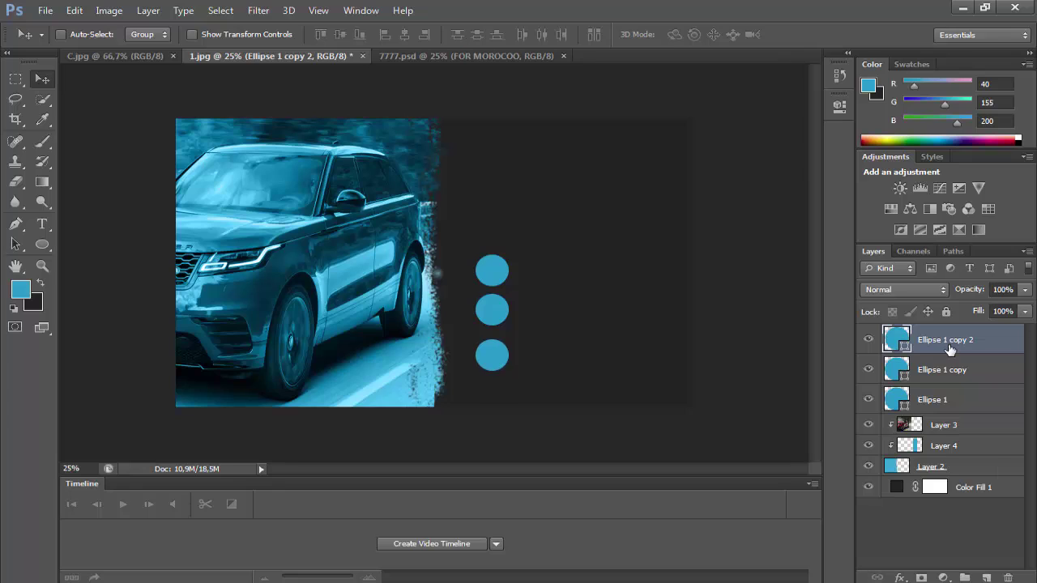
# - Fine-tune the vertical positions of the middle and top circles so all three are evenly spaced
pyautogui.click(931, 371)
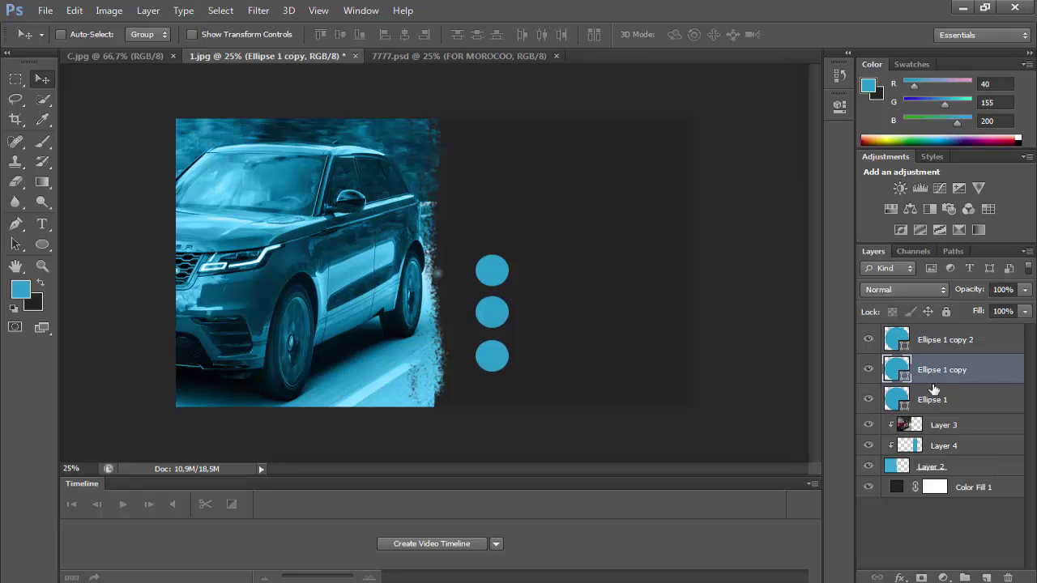
pyautogui.click(930, 400)
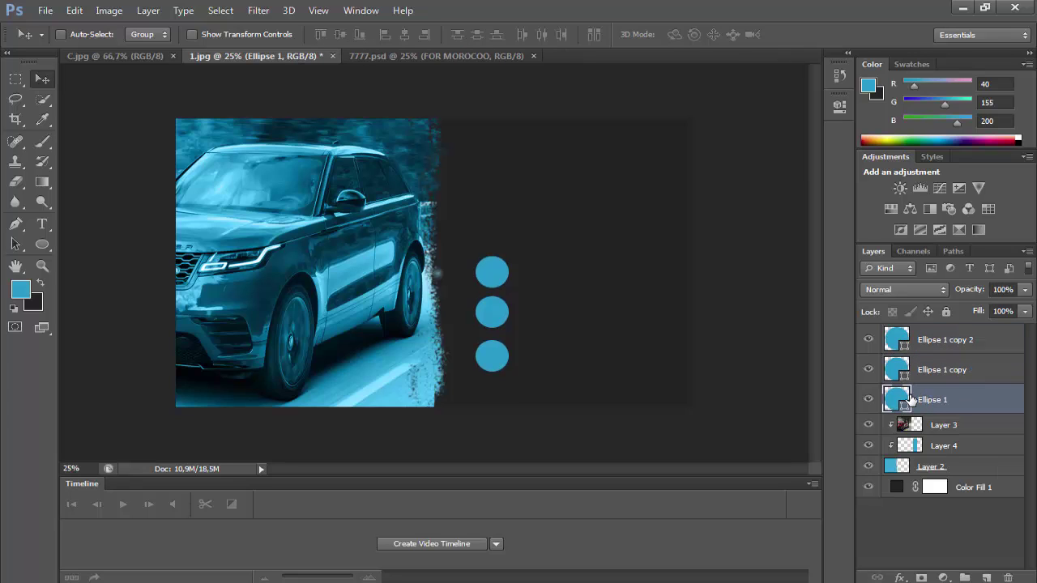
pyautogui.click(947, 369)
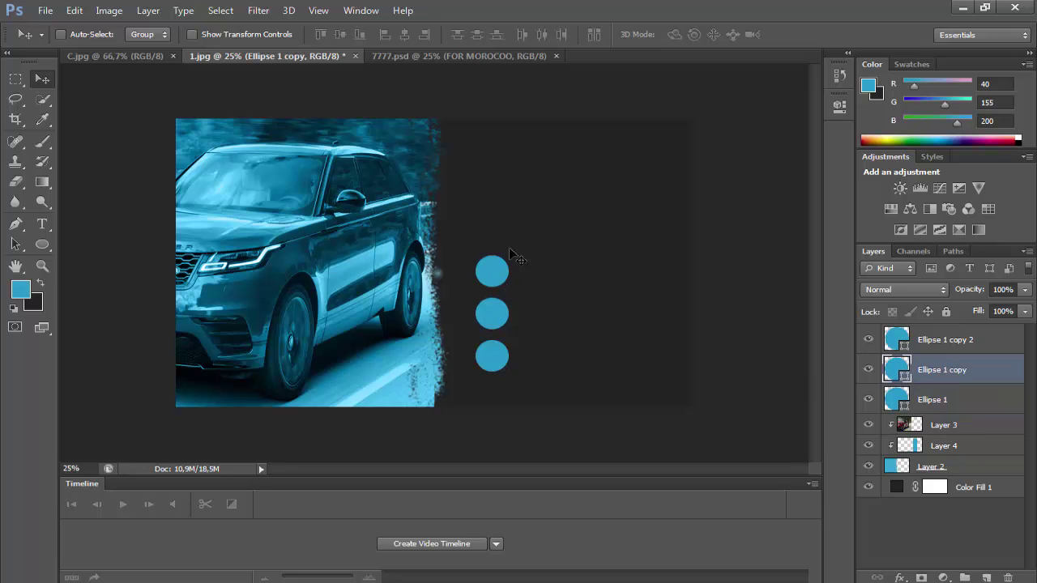
# - Copy the envelope icon on Layer 3 of 7777.psd into 1.jpg and place it on the middle circle
pyautogui.click(457, 58)
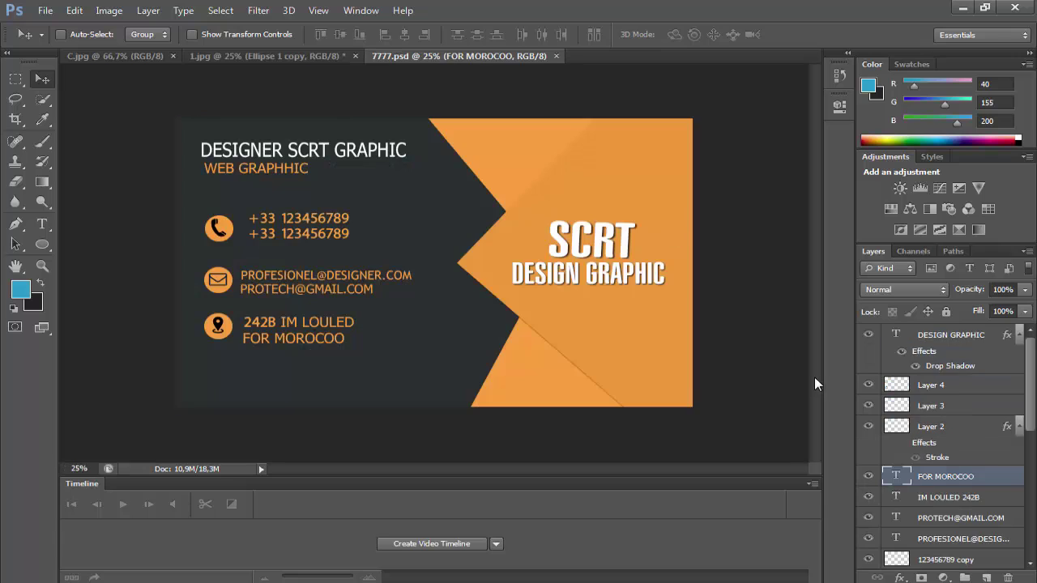
pyautogui.scroll(-5, 971, 452)
pyautogui.scroll(3, 907, 413)
pyautogui.click(865, 407)
pyautogui.click(866, 409)
pyautogui.click(898, 407)
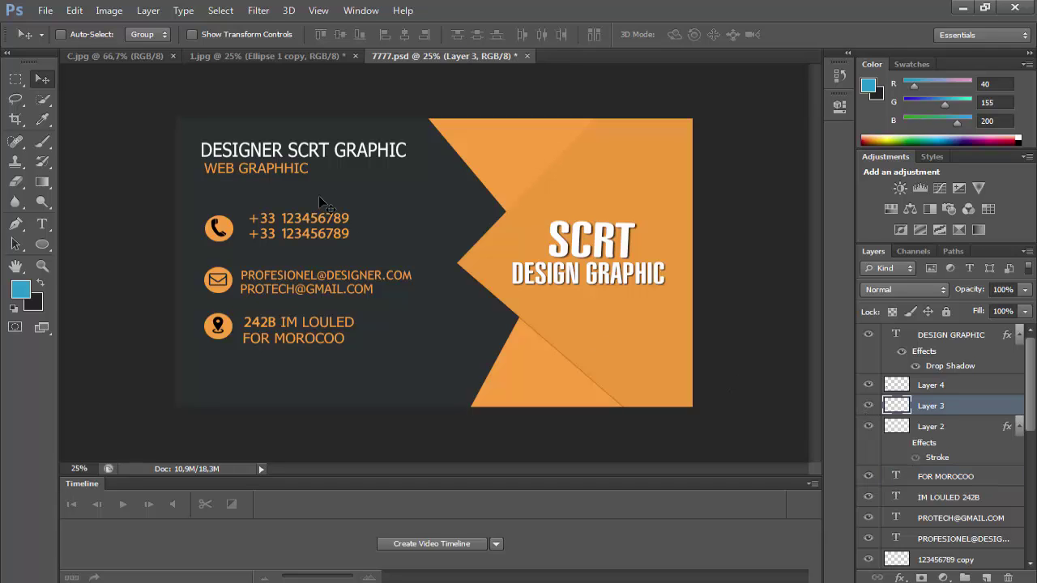
pyautogui.moveTo(276, 273); pyautogui.dragTo(349, 198)
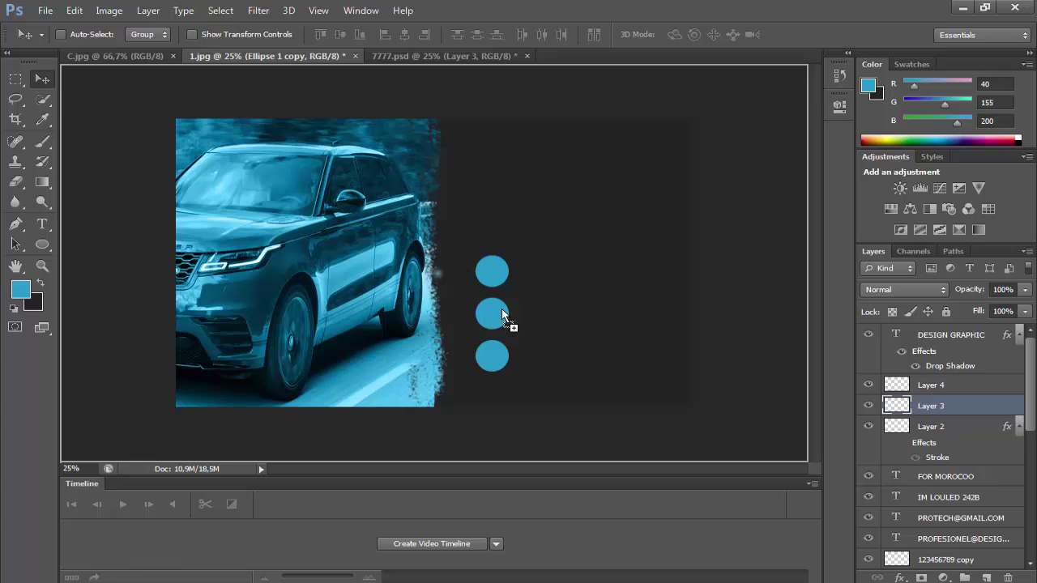
pyautogui.moveTo(501, 315); pyautogui.dragTo(546, 303)
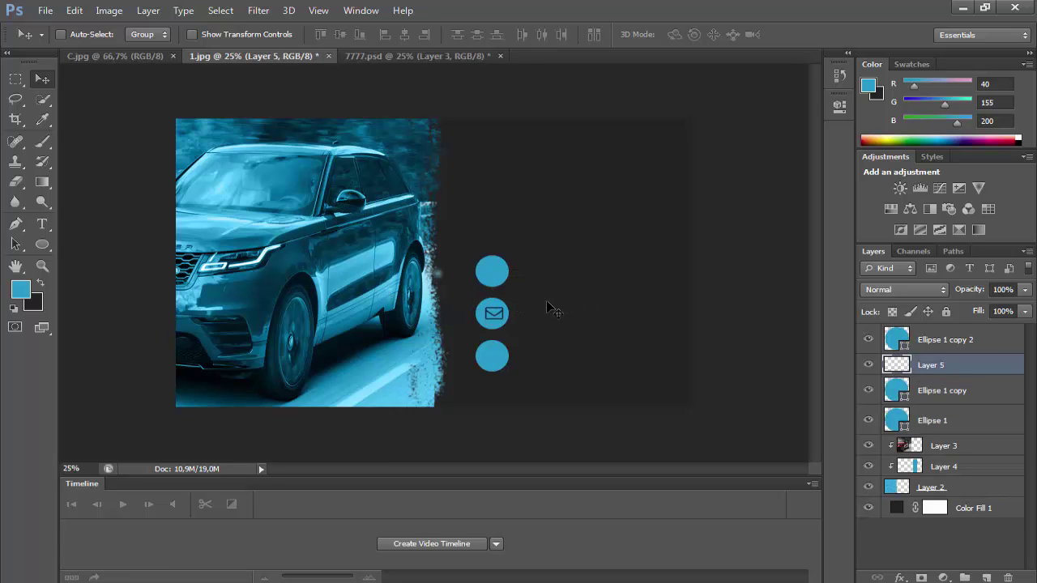
# - Nudge the envelope icon to the center of the middle blue circle
pyautogui.press('Left')
pyautogui.press('Left')
pyautogui.press('Left')
pyautogui.press('Left')
pyautogui.press('Up')
pyautogui.press('Up')
pyautogui.press('Right')
# - Copy the location pin icon on Layer 4 of 7777.psd into 1.jpg over the lowest circle
pyautogui.click(408, 60)
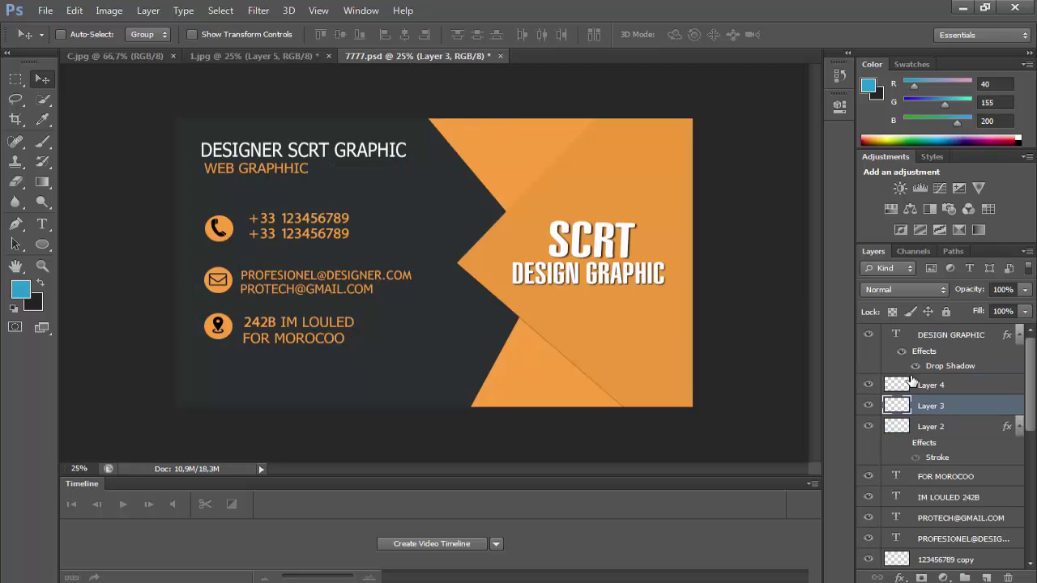
pyautogui.click(916, 385)
pyautogui.moveTo(270, 216); pyautogui.dragTo(309, 163)
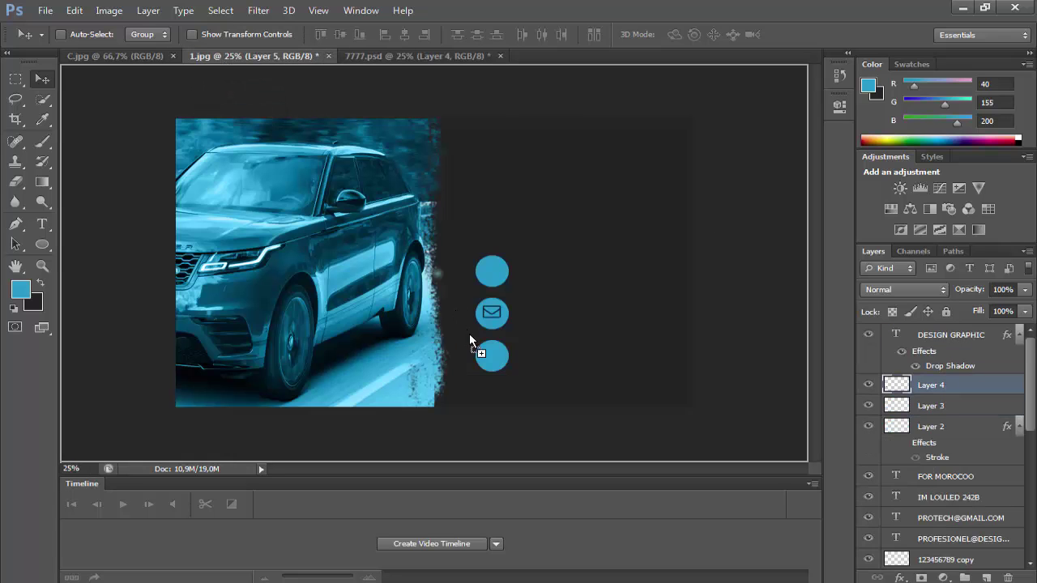
pyautogui.moveTo(470, 340); pyautogui.dragTo(711, 383)
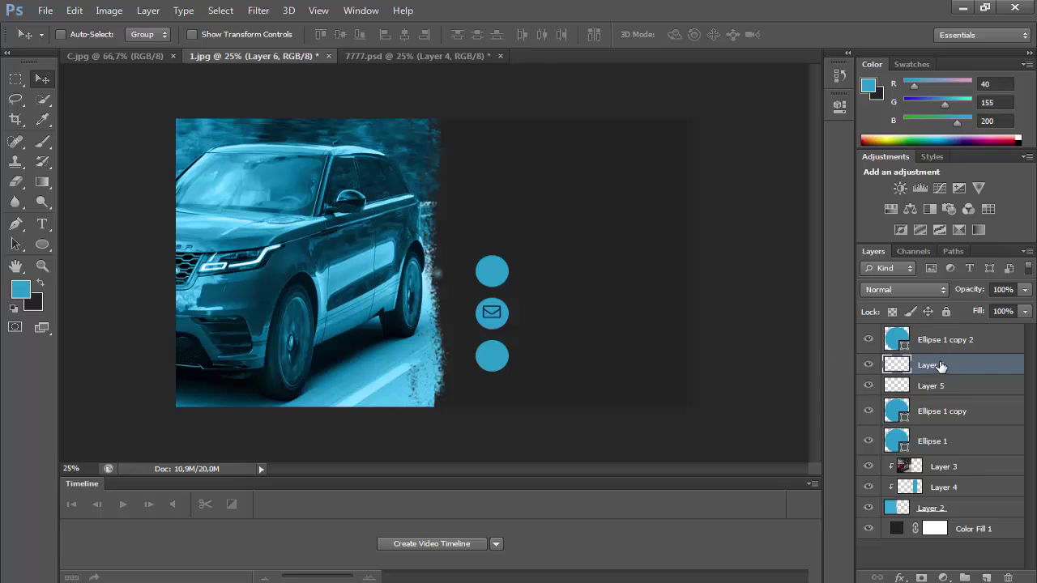
# - Move the location pin layer above Ellipse 1 copy 2 and nudge the pin to the circle's center
pyautogui.moveTo(940, 366); pyautogui.dragTo(926, 332)
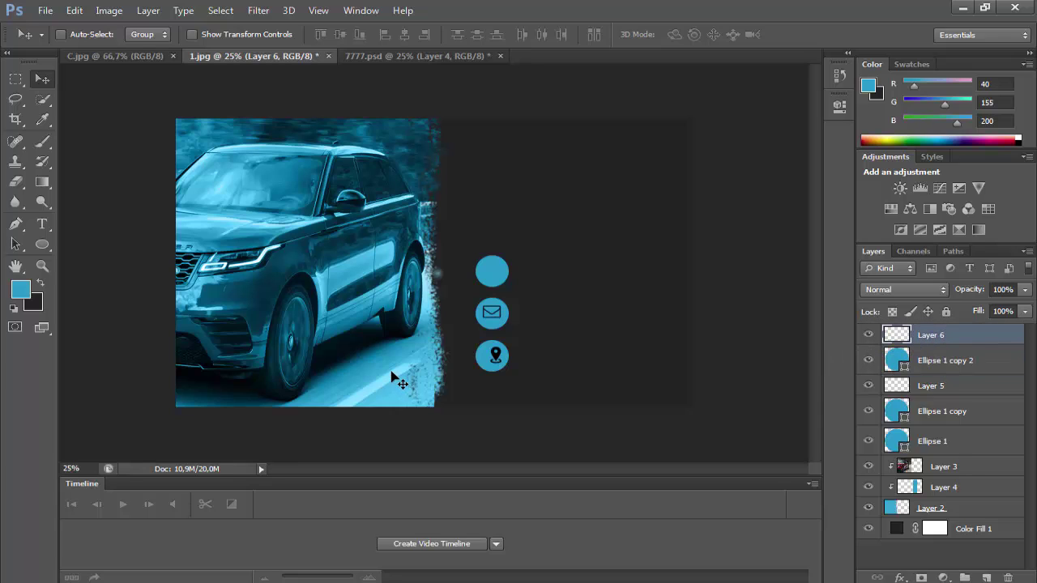
pyautogui.press('Left')
pyautogui.press('Down')
# - Copy the phone icon on Layer 2 of 7777.psd into 1.jpg and place it on the top circle
pyautogui.click(380, 56)
pyautogui.click(891, 405)
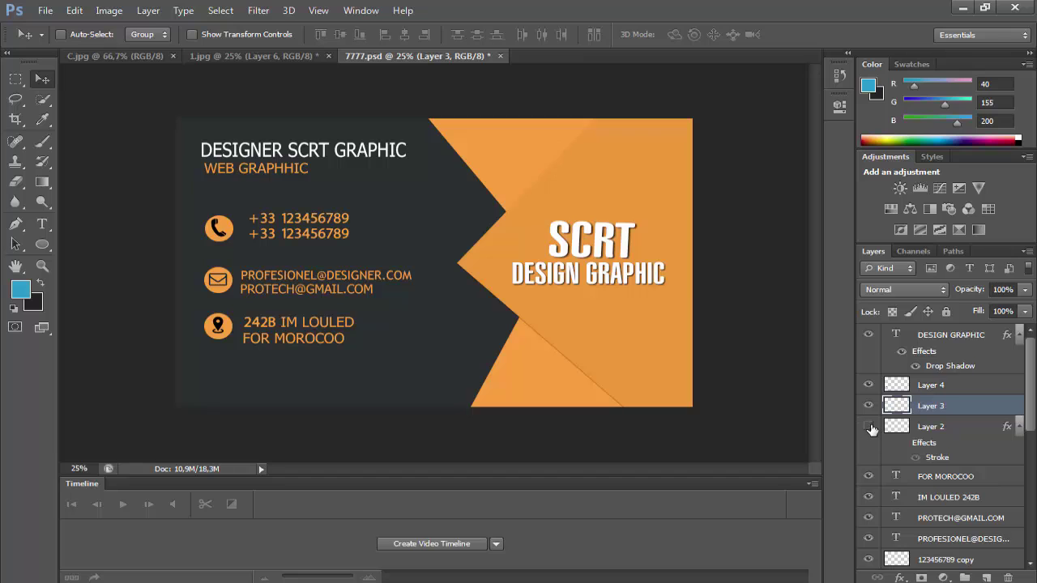
pyautogui.click(907, 429)
pyautogui.moveTo(218, 230); pyautogui.dragTo(510, 296)
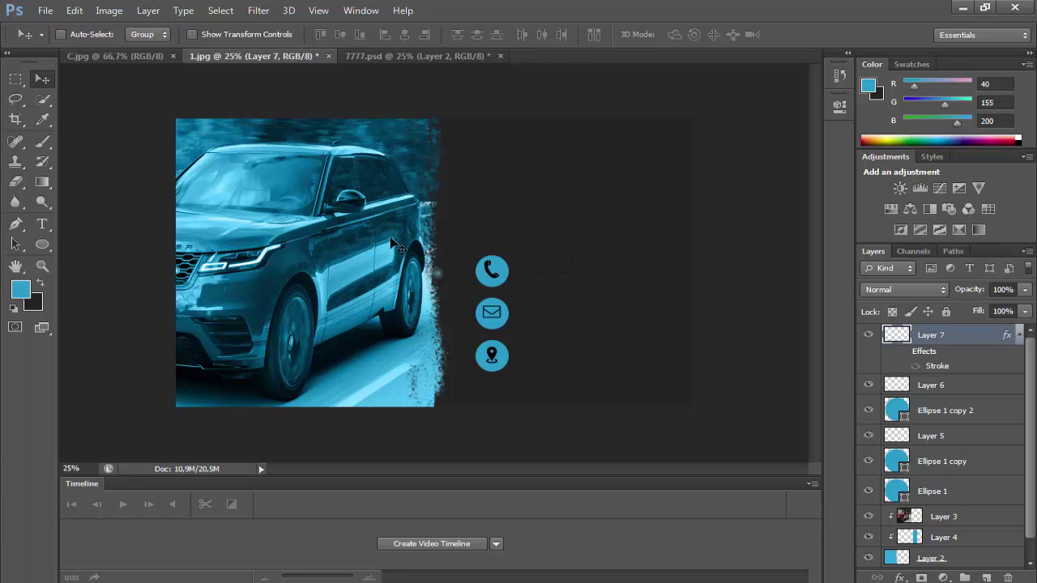
# - Copy the two phone number layers of 7777.psd together into 1.jpg and place them beside the phone circle
pyautogui.click(391, 57)
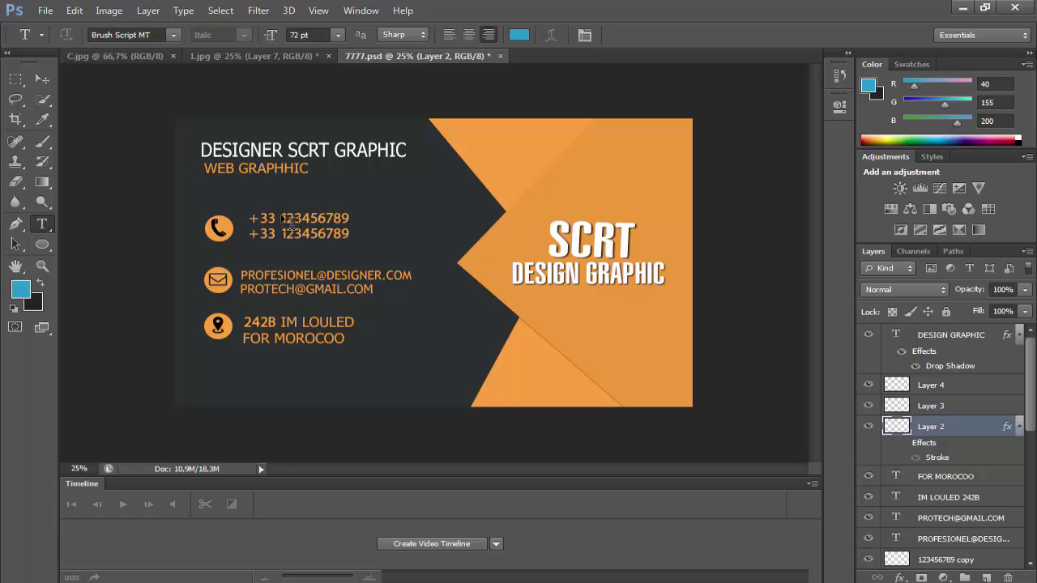
pyautogui.press('v')
pyautogui.scroll(-3, 907, 443)
pyautogui.scroll(-6, 907, 444)
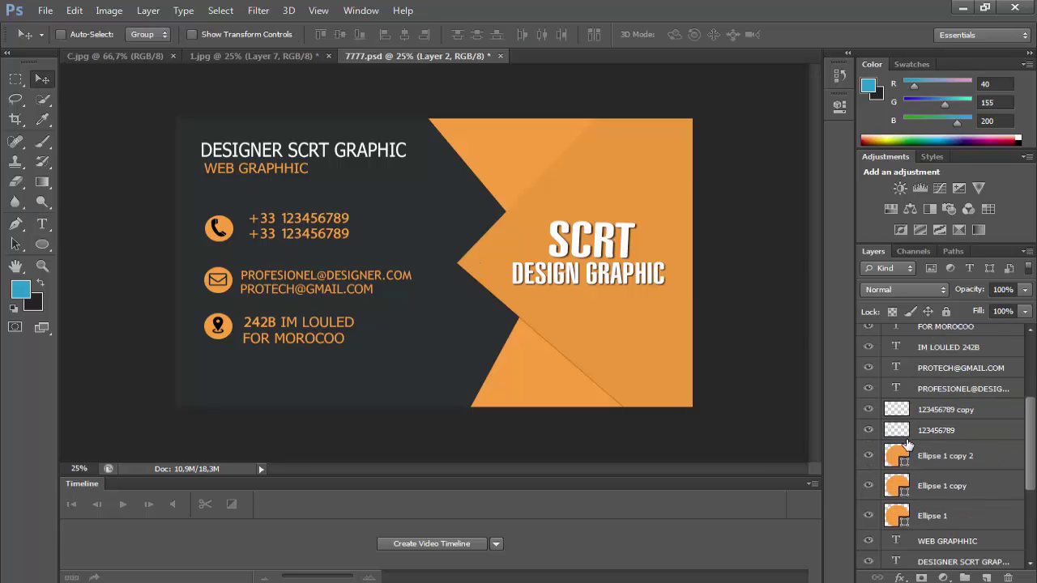
pyautogui.scroll(4, 908, 446)
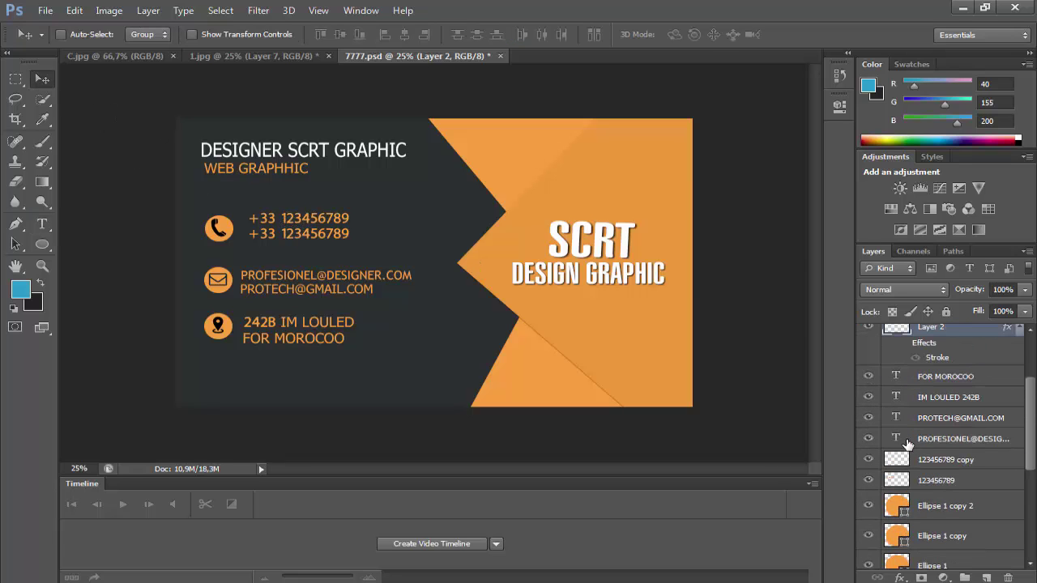
pyautogui.scroll(-5, 907, 446)
pyautogui.scroll(6, 908, 448)
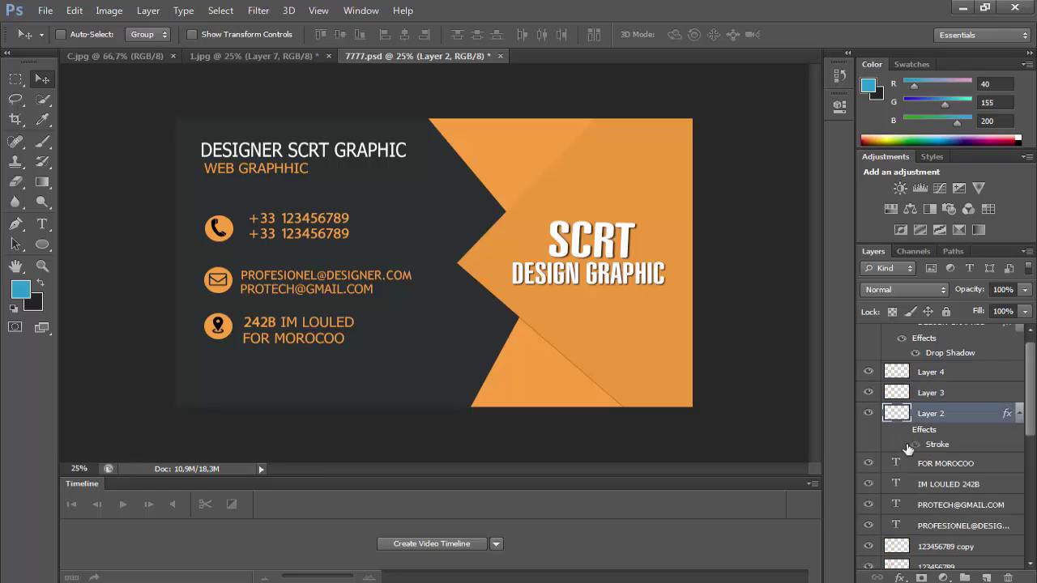
pyautogui.scroll(-6, 907, 448)
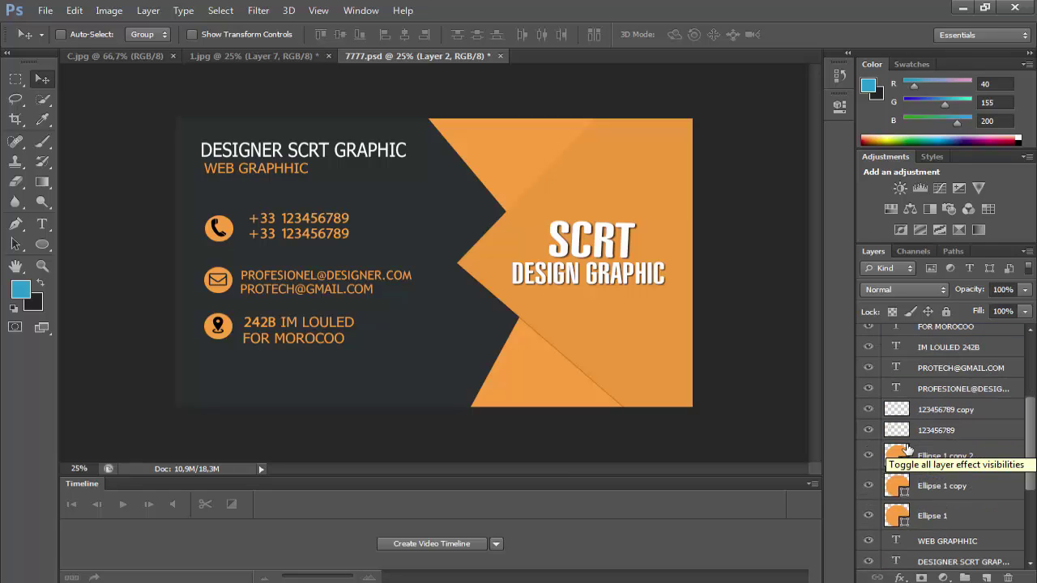
pyautogui.scroll(-1, 906, 448)
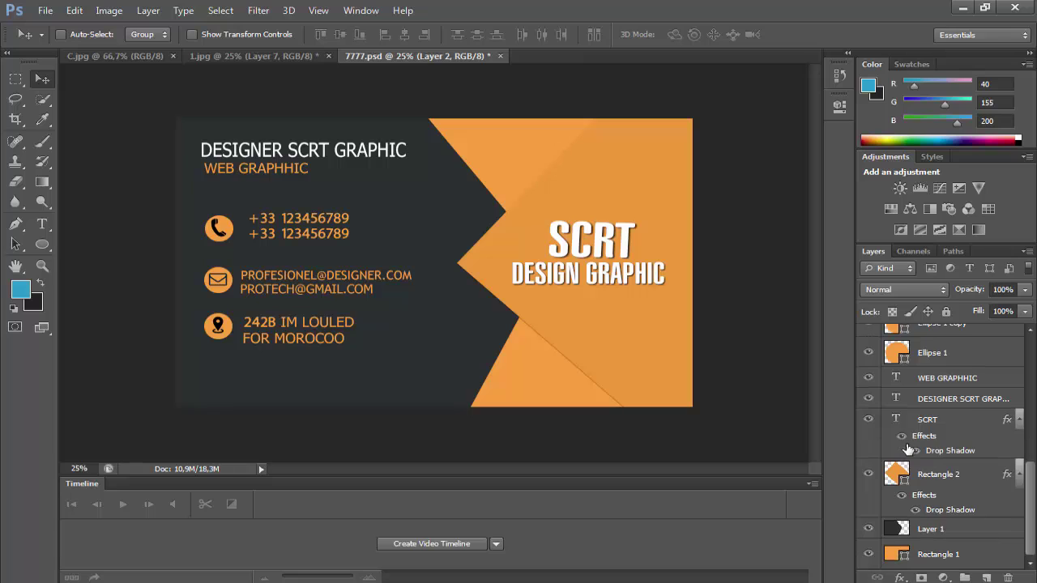
pyautogui.scroll(6, 906, 448)
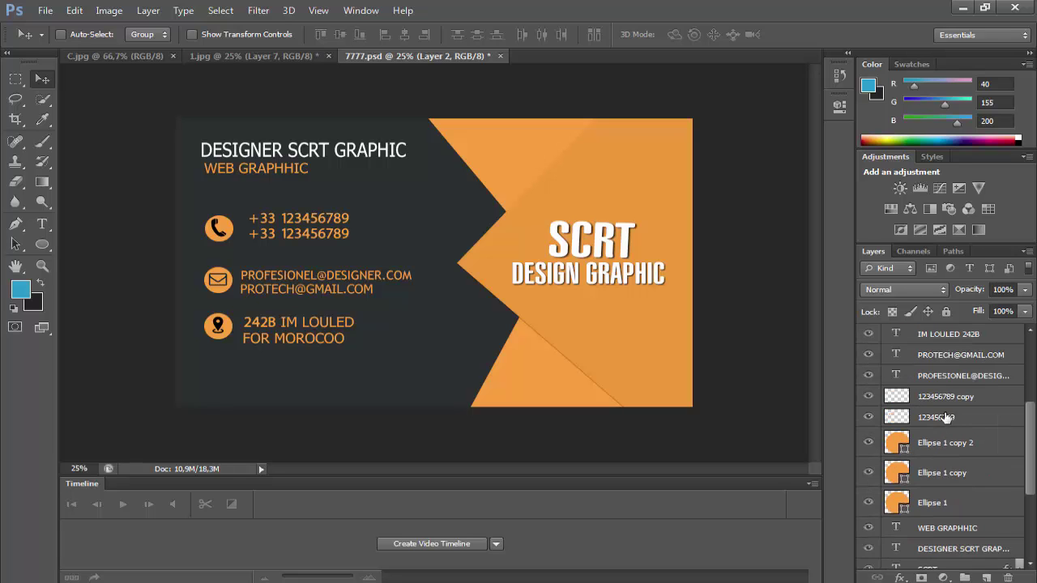
pyautogui.click(946, 397)
pyautogui.keyDown('shift'); pyautogui.click(939, 417); pyautogui.keyUp('shift')
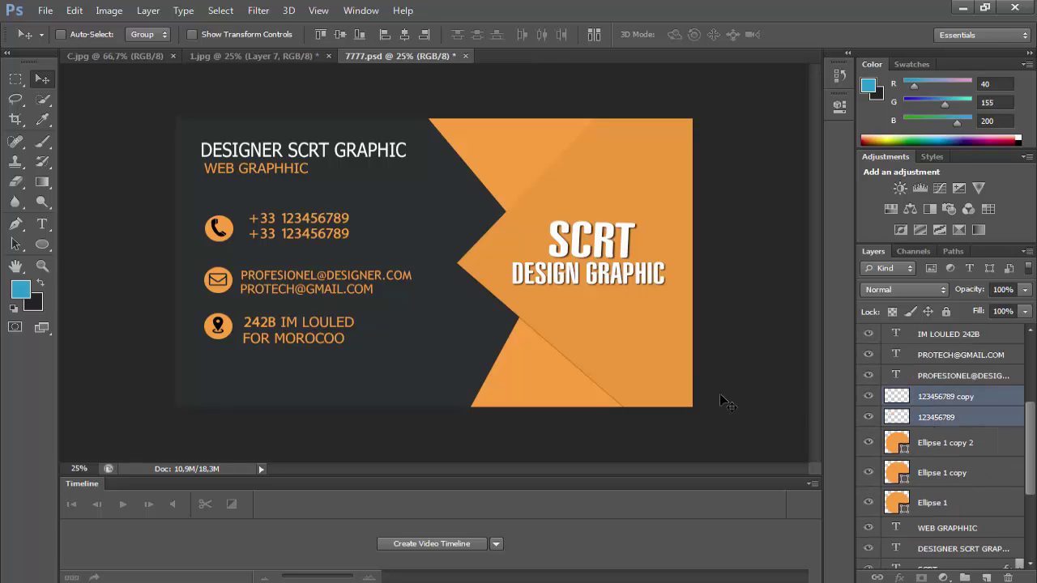
pyautogui.moveTo(371, 297); pyautogui.dragTo(367, 62)
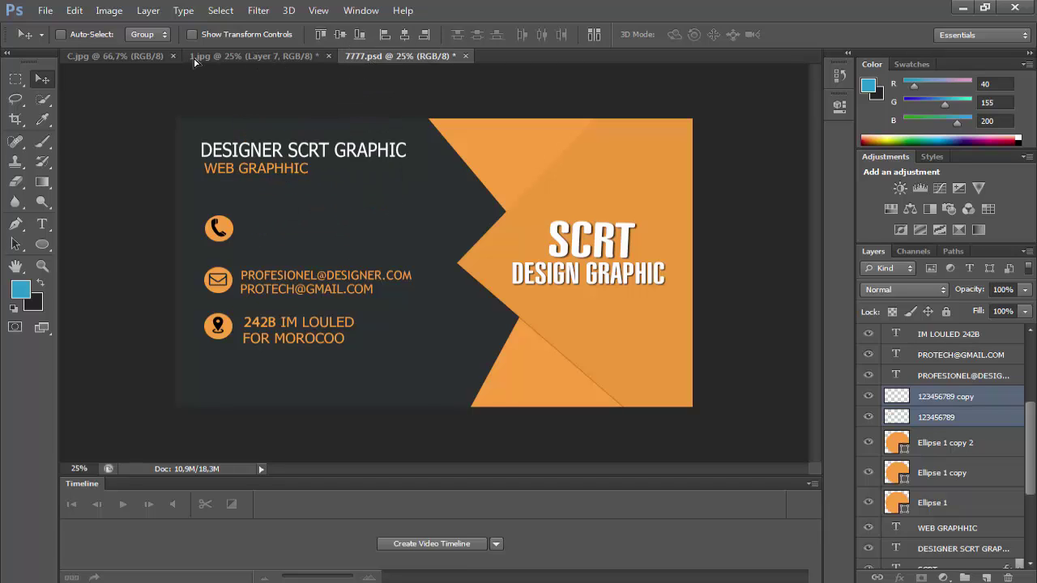
pyautogui.moveTo(194, 62); pyautogui.dragTo(362, 117)
pyautogui.moveTo(487, 200); pyautogui.dragTo(589, 275)
pyautogui.press('Down')
pyautogui.press('Down')
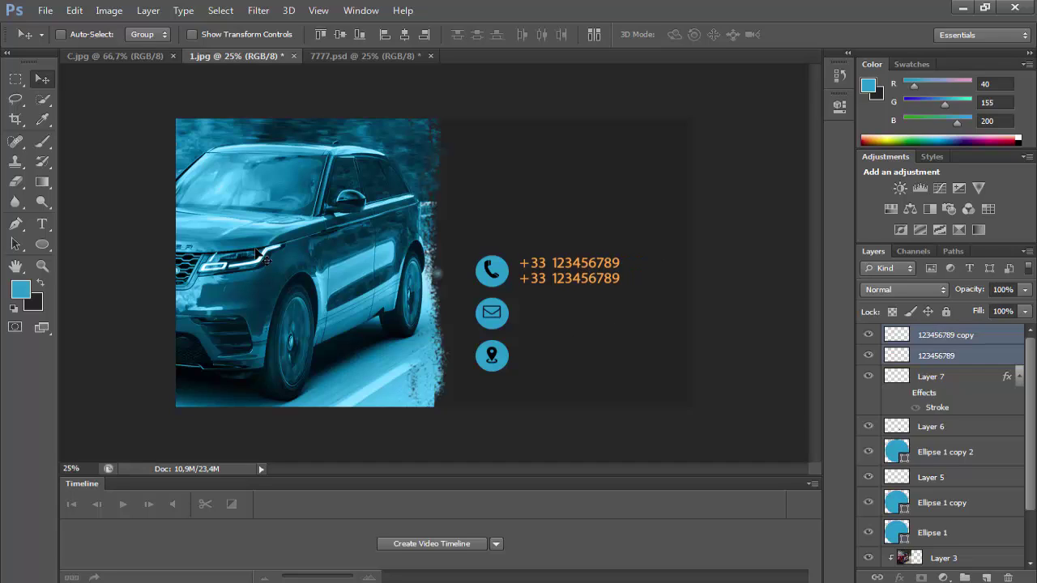
pyautogui.click(43, 266)
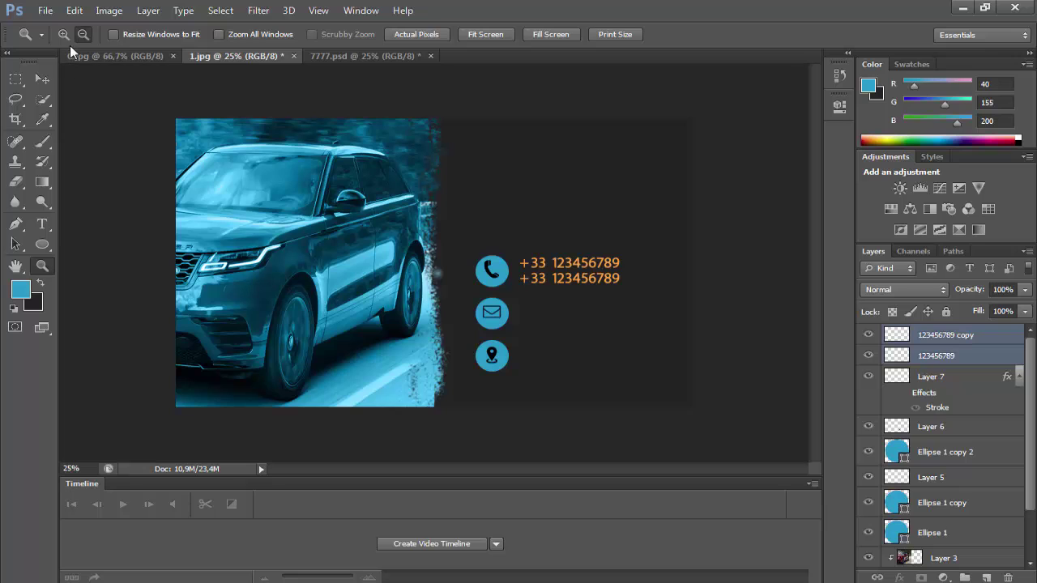
pyautogui.moveTo(671, 118); pyautogui.dragTo(609, 281)
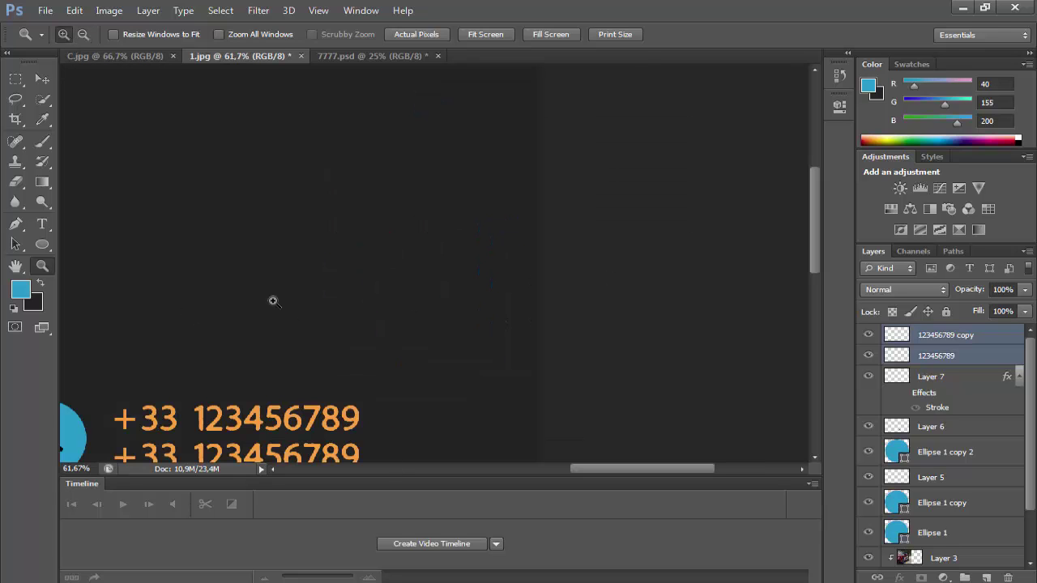
pyautogui.keyDown('alt'); pyautogui.click(283, 276); pyautogui.keyUp('alt')
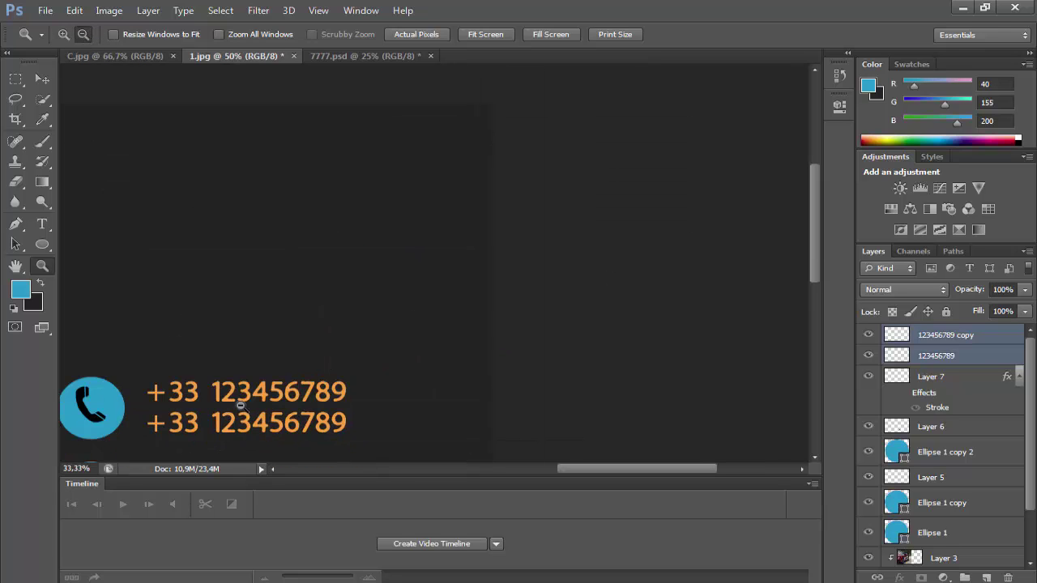
pyautogui.click(42, 222)
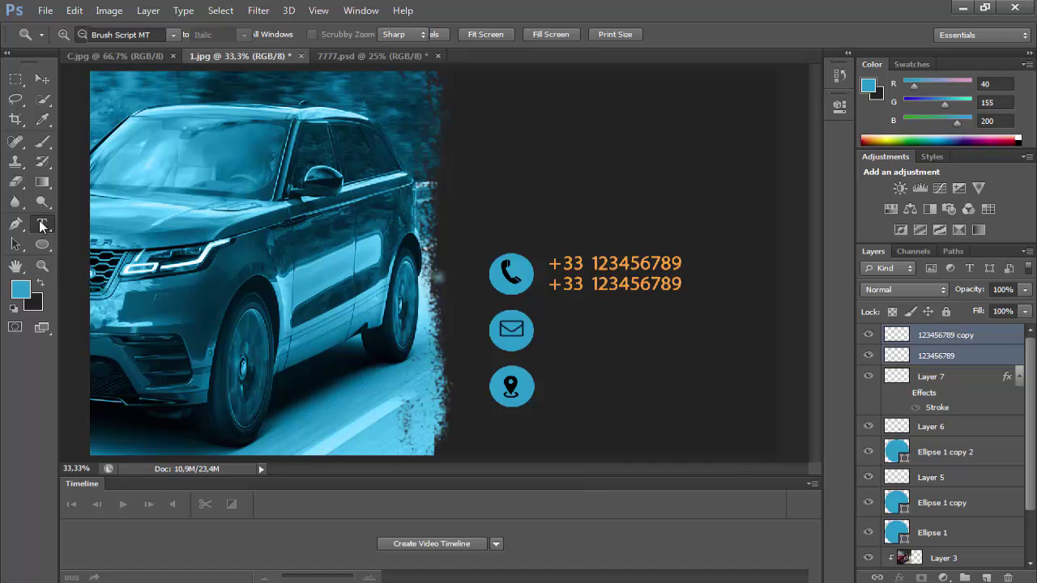
pyautogui.click(582, 263)
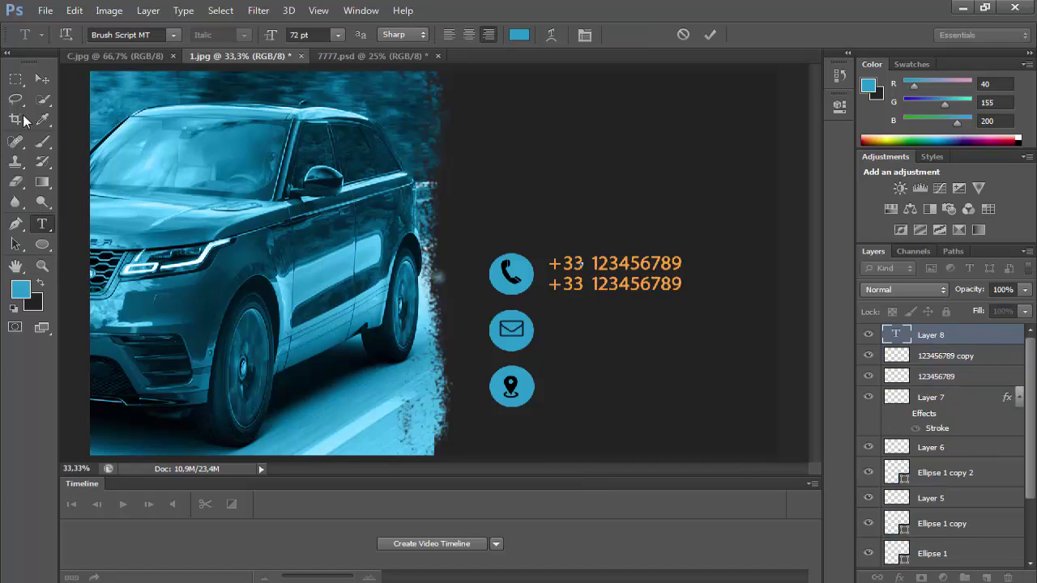
pyautogui.click(42, 79)
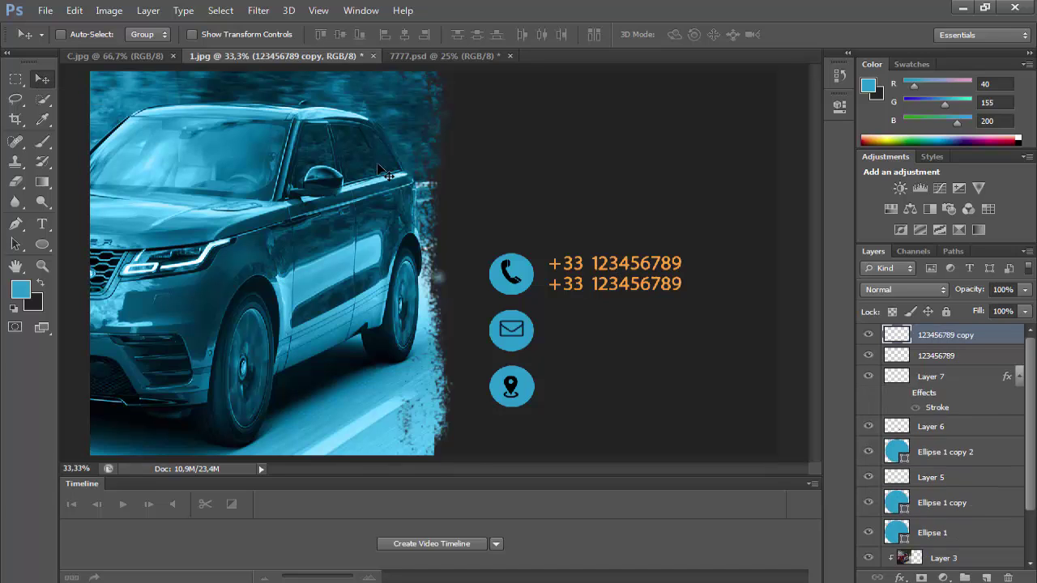
# - Copy the two e-mail text layers of 7777.psd together into 1.jpg beside the envelope circle
pyautogui.click(432, 52)
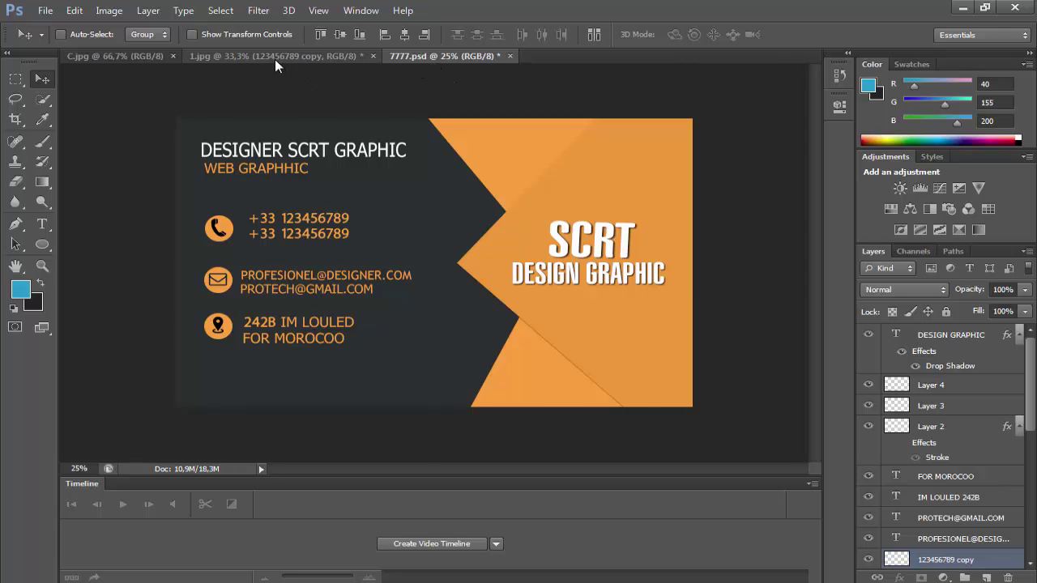
pyautogui.click(274, 59)
pyautogui.click(443, 56)
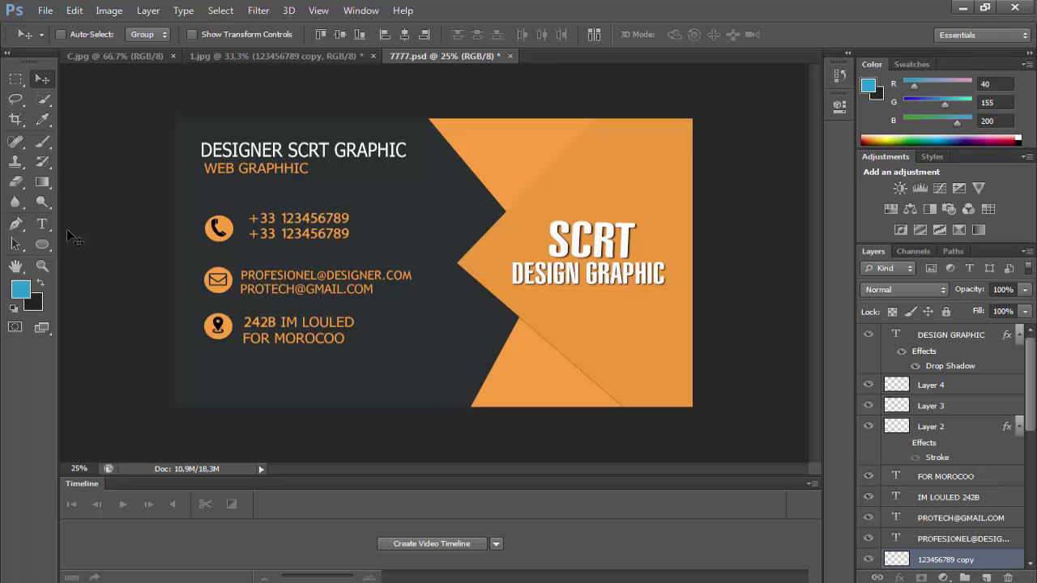
pyautogui.press('t')
pyautogui.click(254, 274)
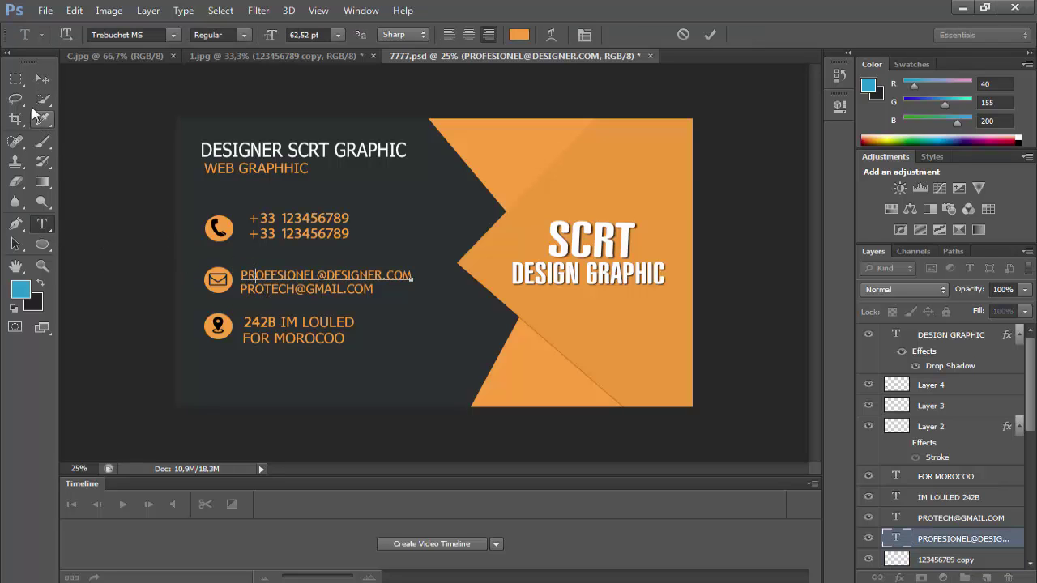
pyautogui.click(15, 79)
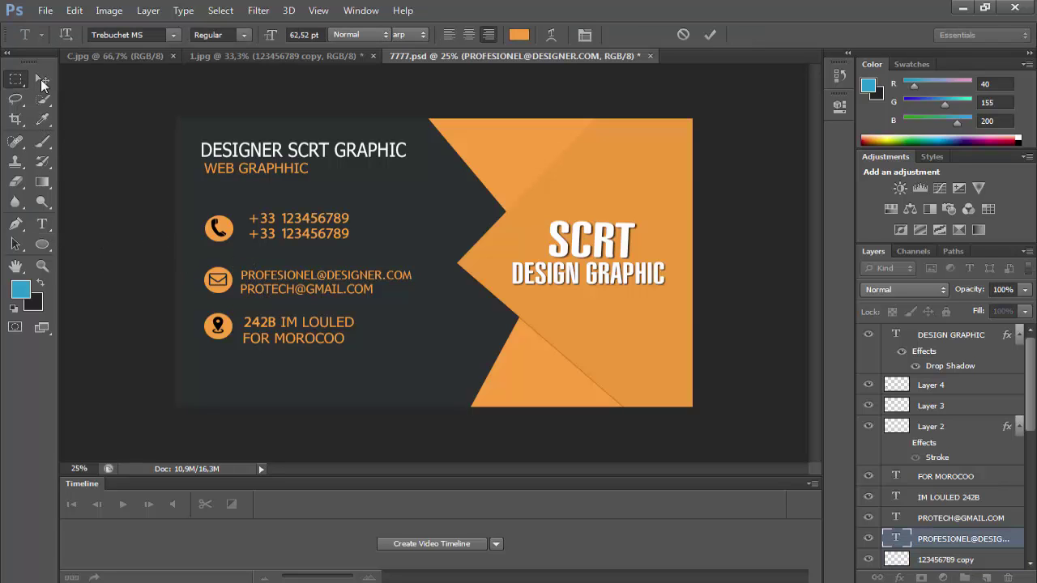
pyautogui.keyDown('ctrl'); pyautogui.click(935, 518); pyautogui.keyUp('ctrl')
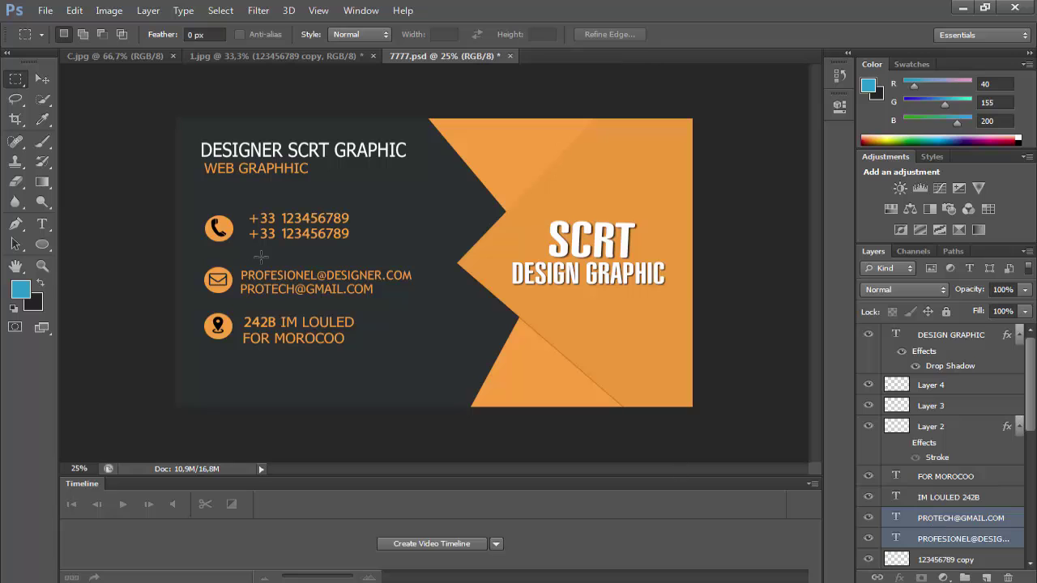
pyautogui.click(42, 79)
pyautogui.moveTo(243, 281); pyautogui.dragTo(564, 336)
# - Nudge the two e-mail lines slightly down and left to center them vertically on the envelope circle
pyautogui.press('Left')
pyautogui.press('Down')
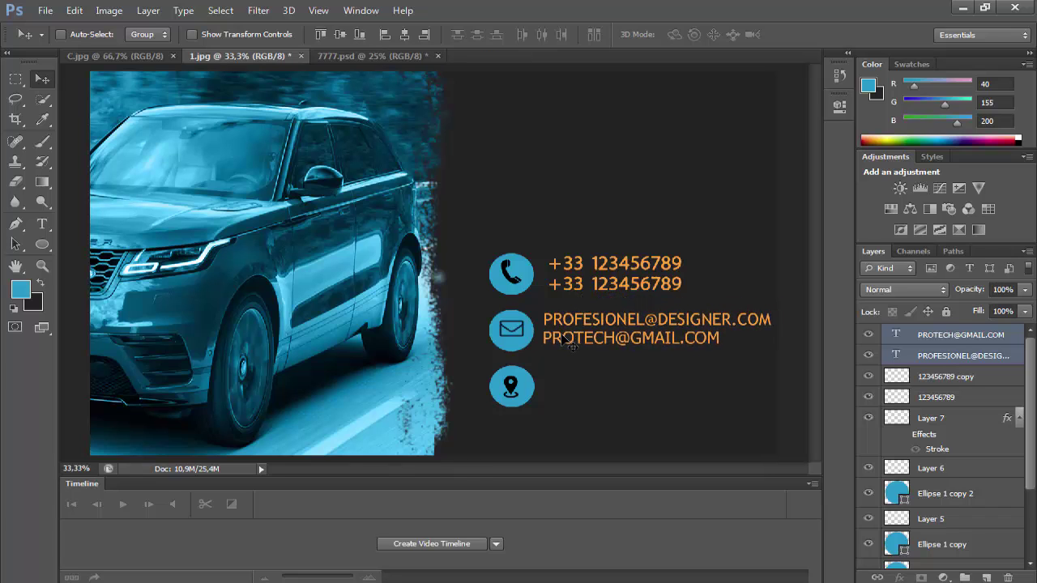
pyautogui.press('Down')
pyautogui.press('Left')
pyautogui.press('Down')
pyautogui.press('Down')
pyautogui.press('Down')
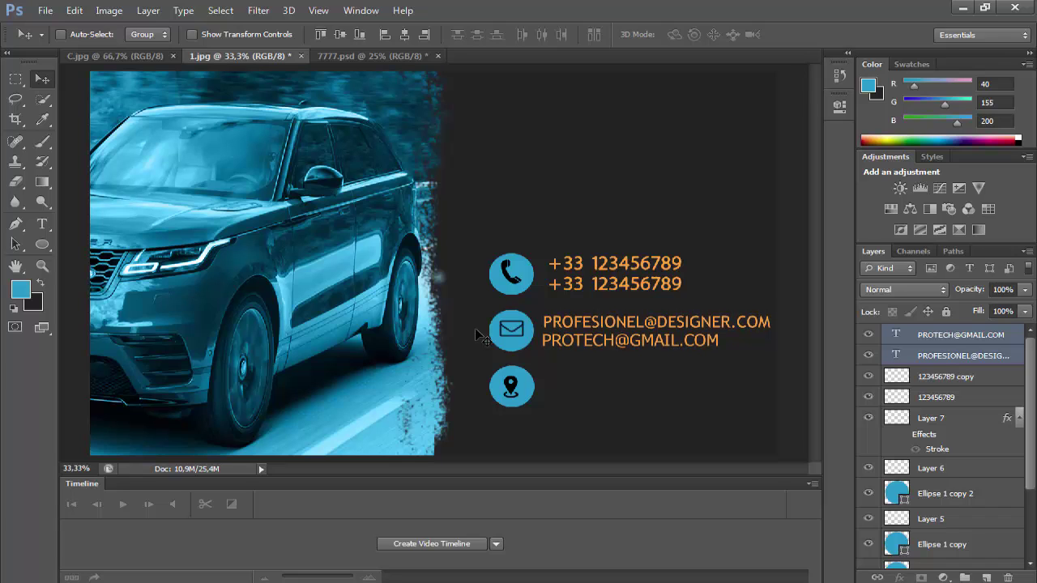
# - Recolor the upper e-mail line near-white with RGB 250, 251, 252
pyautogui.click(42, 223)
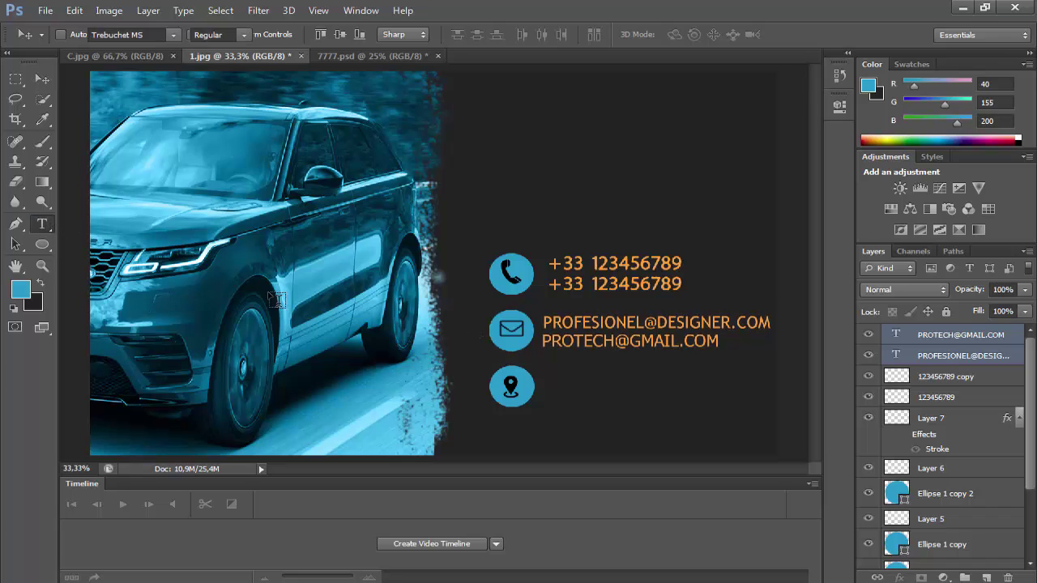
pyautogui.click(585, 324)
pyautogui.hotkey('ctrl', 'a')
pyautogui.click(18, 292)
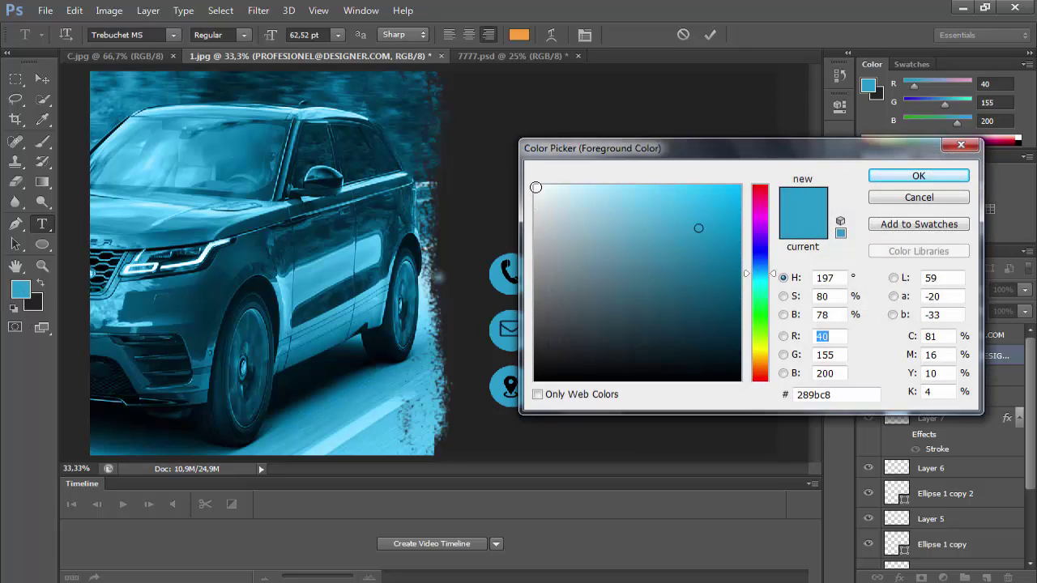
pyautogui.write('250')
pyautogui.press('Tab')
pyautogui.write('251')
pyautogui.press('Tab')
pyautogui.write('252')
pyautogui.click(918, 176)
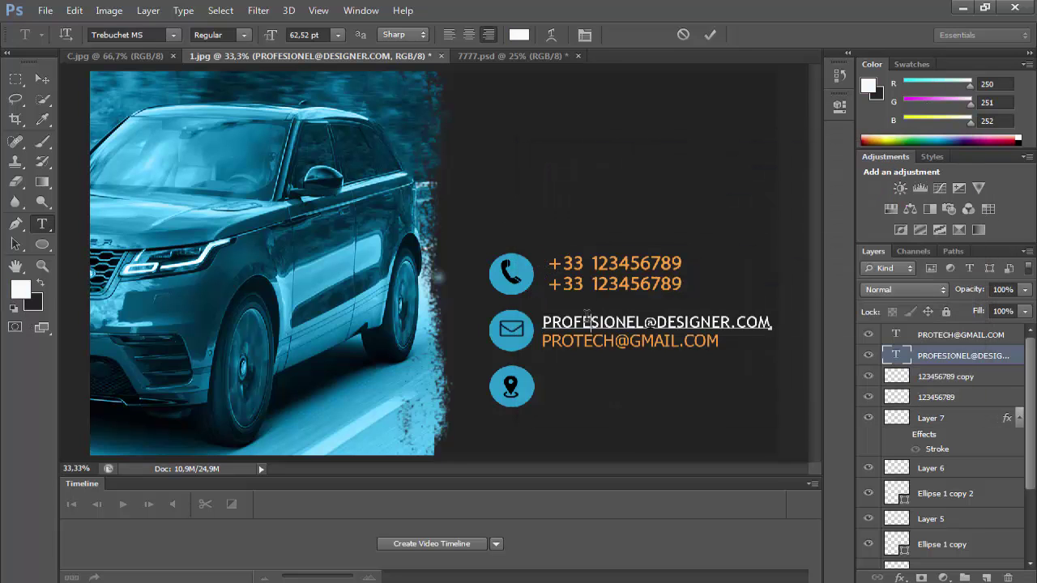
pyautogui.click(47, 82)
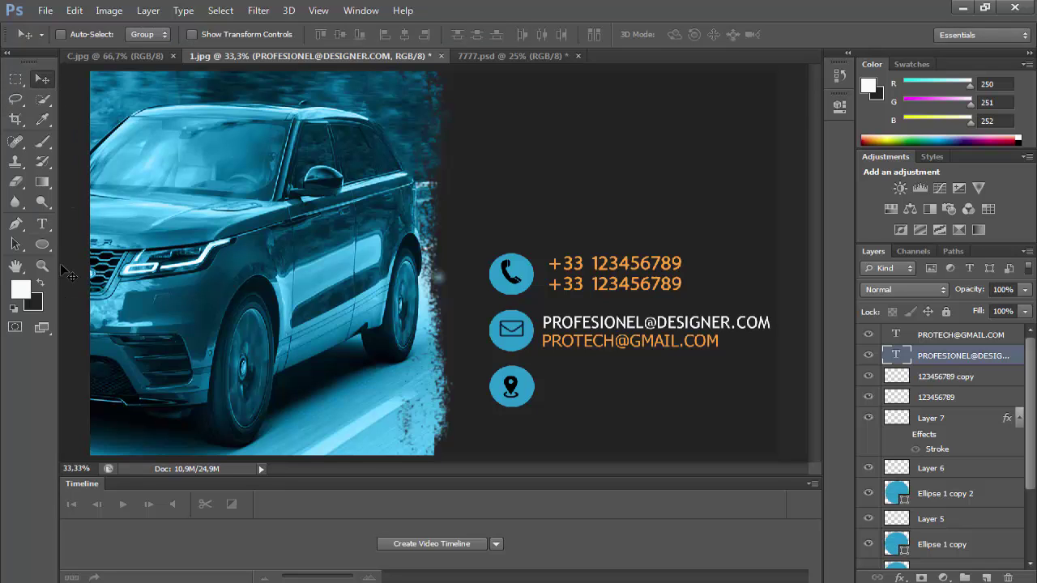
# - Recolor the whole lower e-mail line with the same near-white as the upper one
pyautogui.click(42, 224)
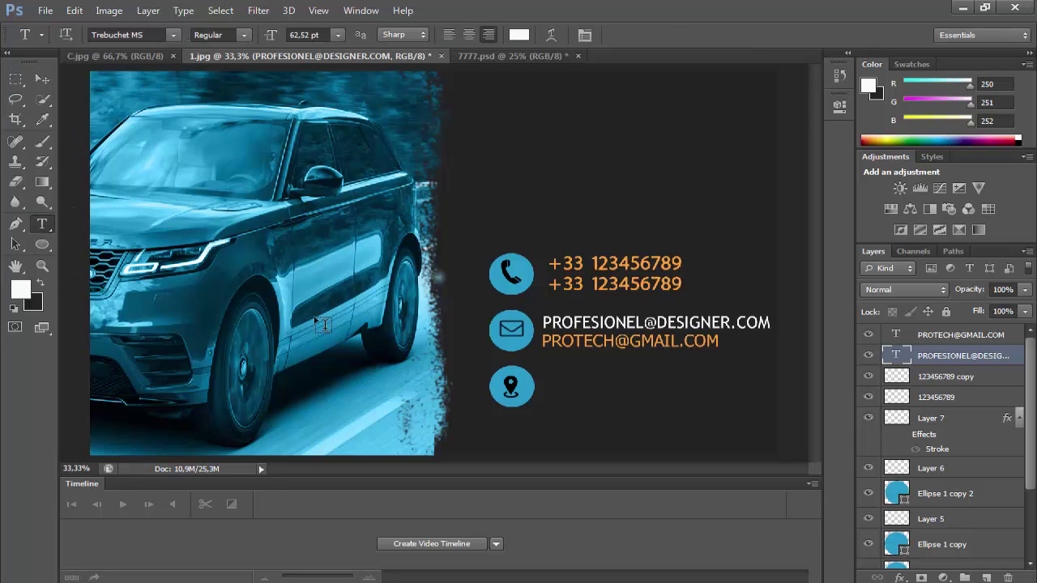
pyautogui.click(547, 344)
pyautogui.hotkey('ctrl', 'a')
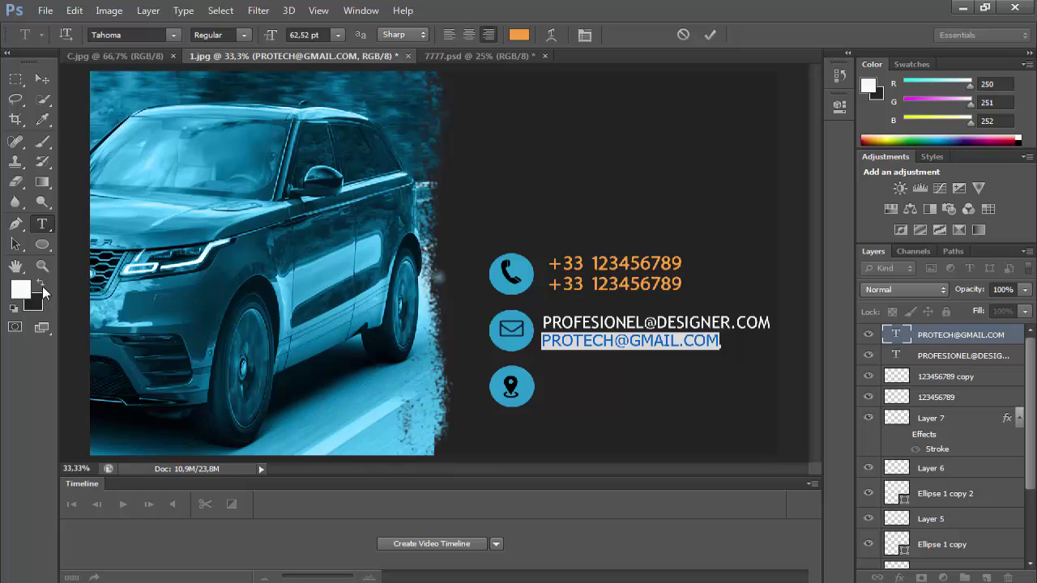
pyautogui.click(42, 78)
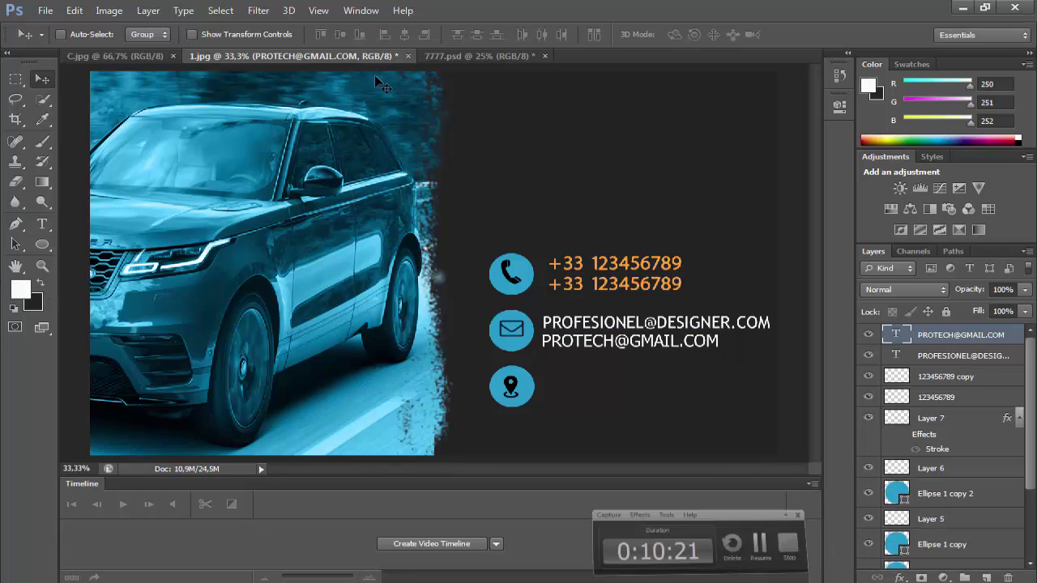
# - Copy the two postal address text layers of 7777.psd together into 1.jpg and place them beside the location pin circle
pyautogui.click(504, 58)
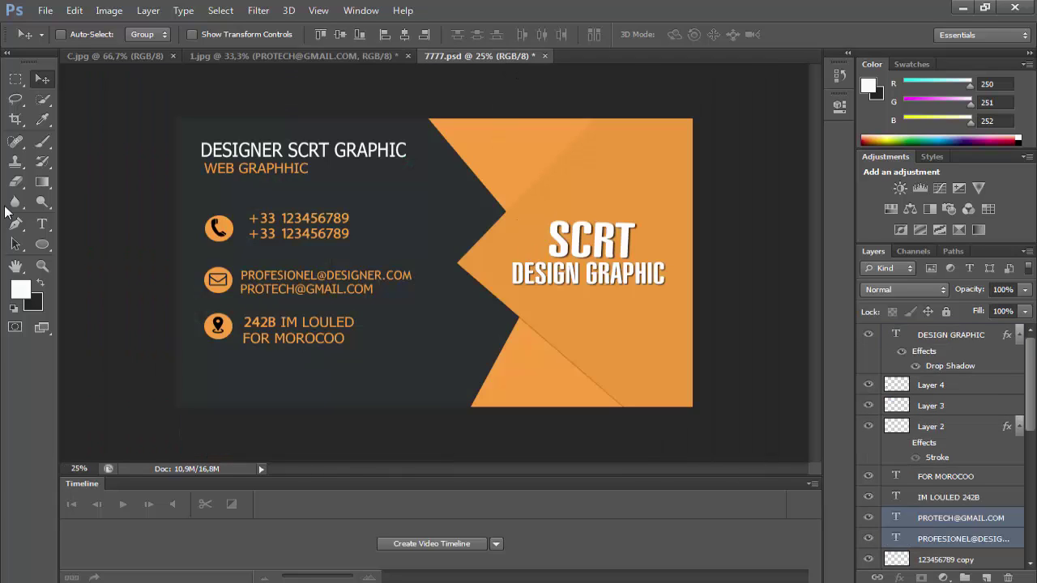
pyautogui.click(42, 224)
pyautogui.click(261, 324)
pyautogui.doubleClick(260, 323)
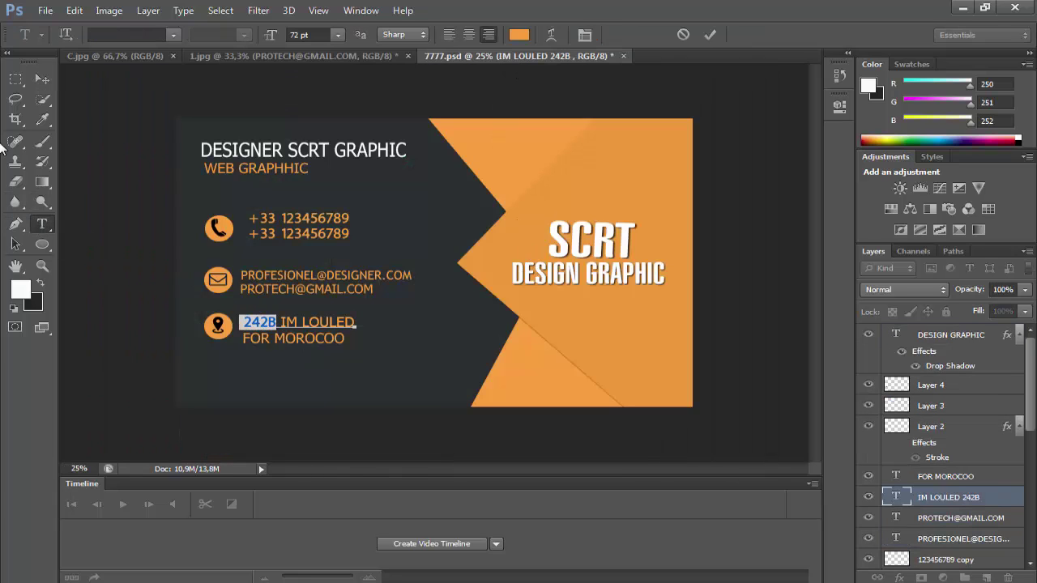
pyautogui.click(48, 85)
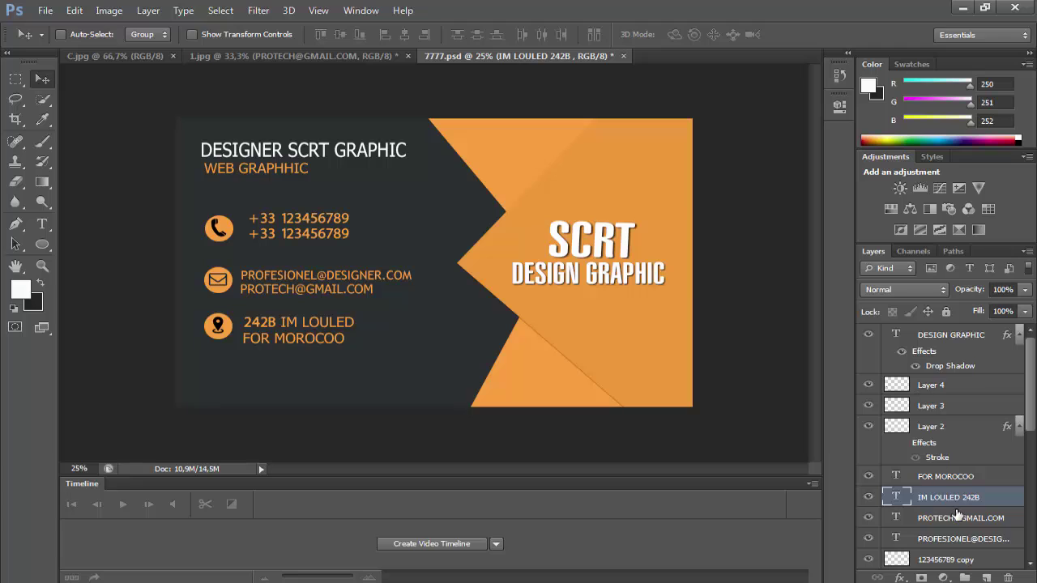
pyautogui.keyDown('ctrl'); pyautogui.click(951, 481); pyautogui.keyUp('ctrl')
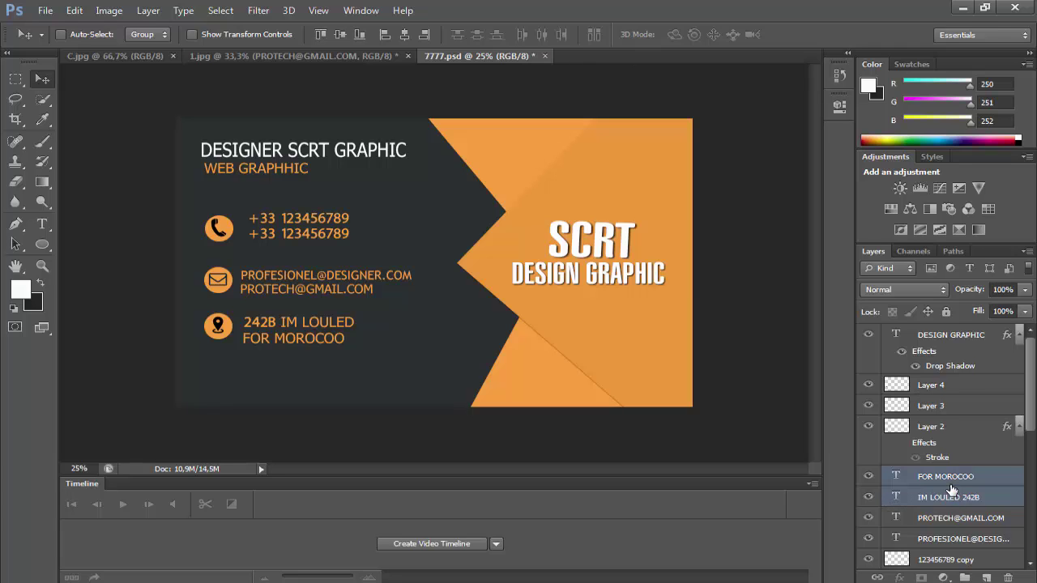
pyautogui.moveTo(242, 302); pyautogui.dragTo(561, 381)
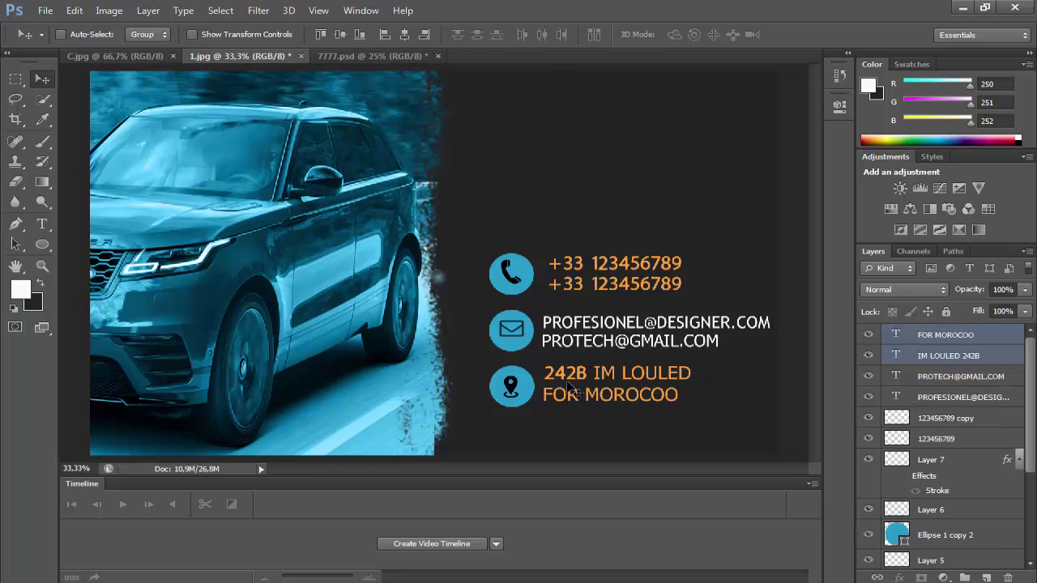
# - Recolor both whole postal address lines beside the location pin circle with the near-white foreground color
pyautogui.click(42, 223)
pyautogui.click(608, 389)
pyautogui.hotkey('ctrl', 'a')
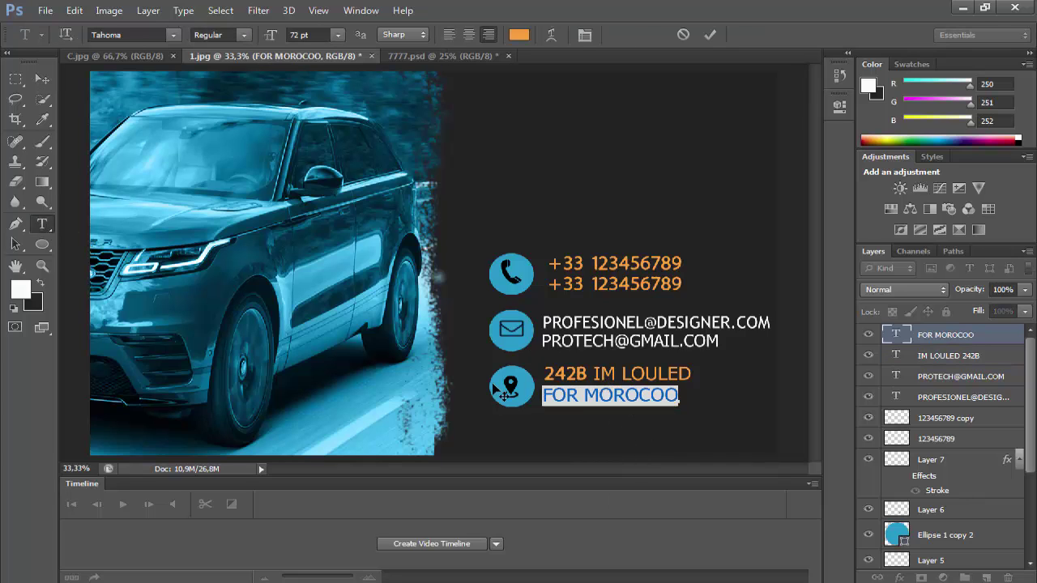
pyautogui.doubleClick(39, 283)
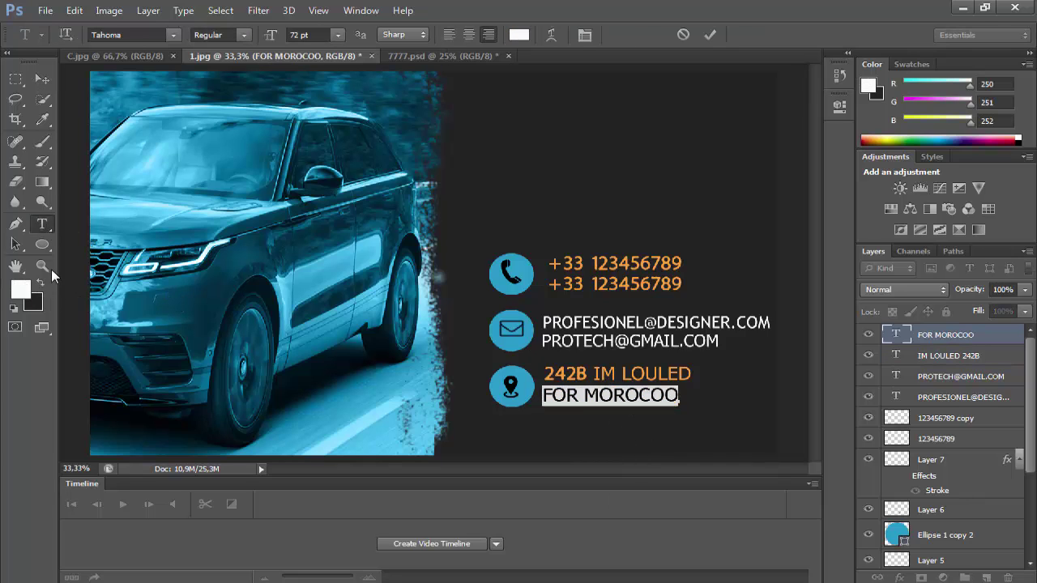
pyautogui.click(42, 224)
pyautogui.click(560, 374)
pyautogui.hotkey('ctrl', 'a')
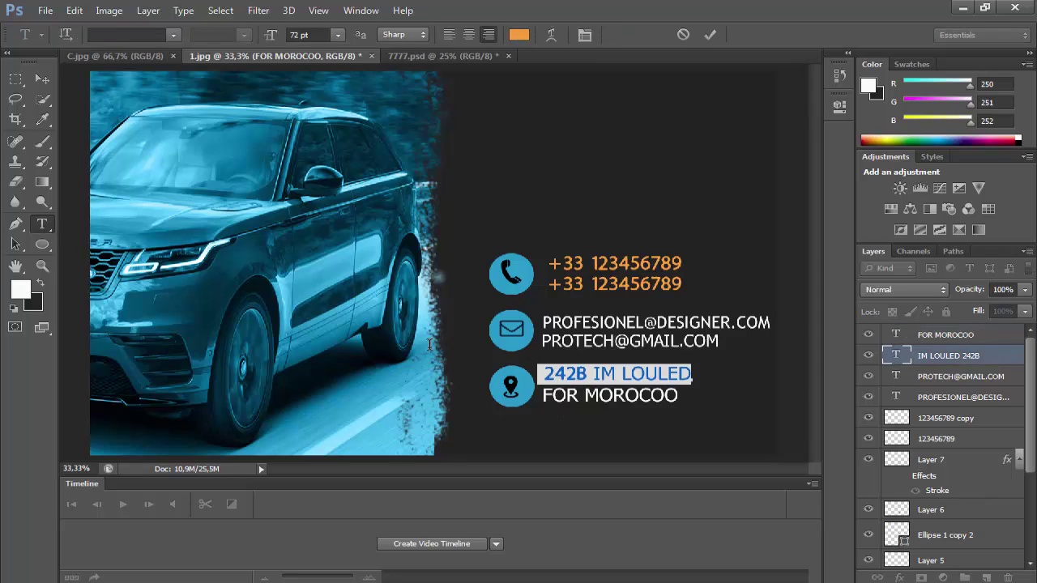
pyautogui.doubleClick(35, 284)
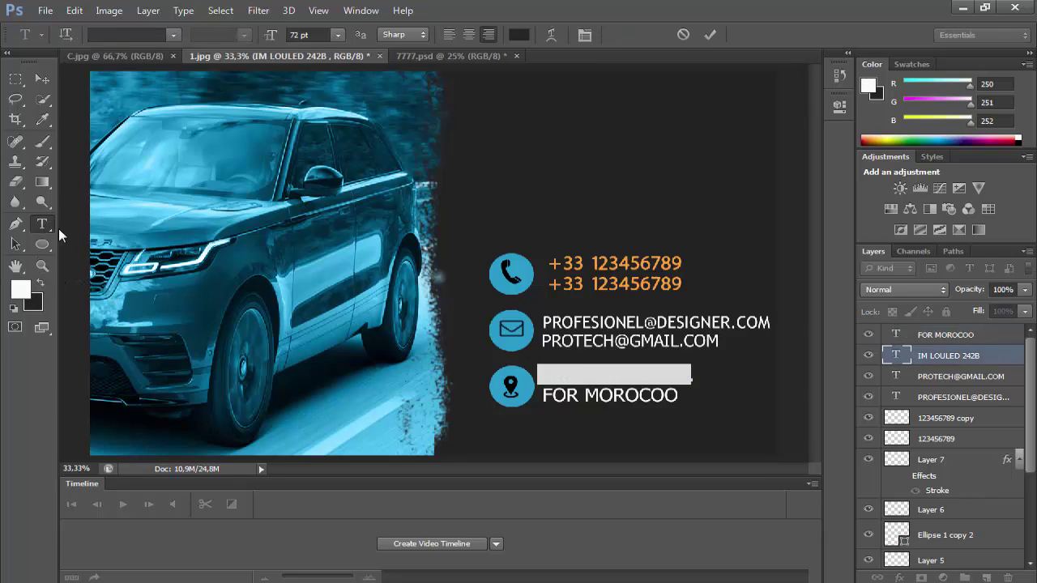
pyautogui.click(45, 82)
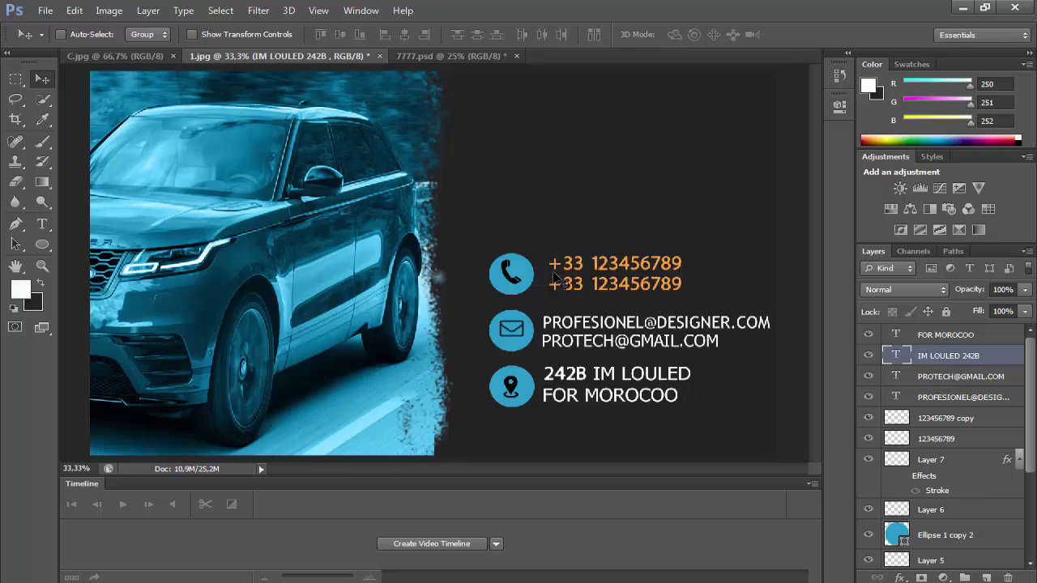
pyautogui.click(46, 229)
pyautogui.moveTo(82, 71); pyautogui.dragTo(610, 231)
pyautogui.click(43, 78)
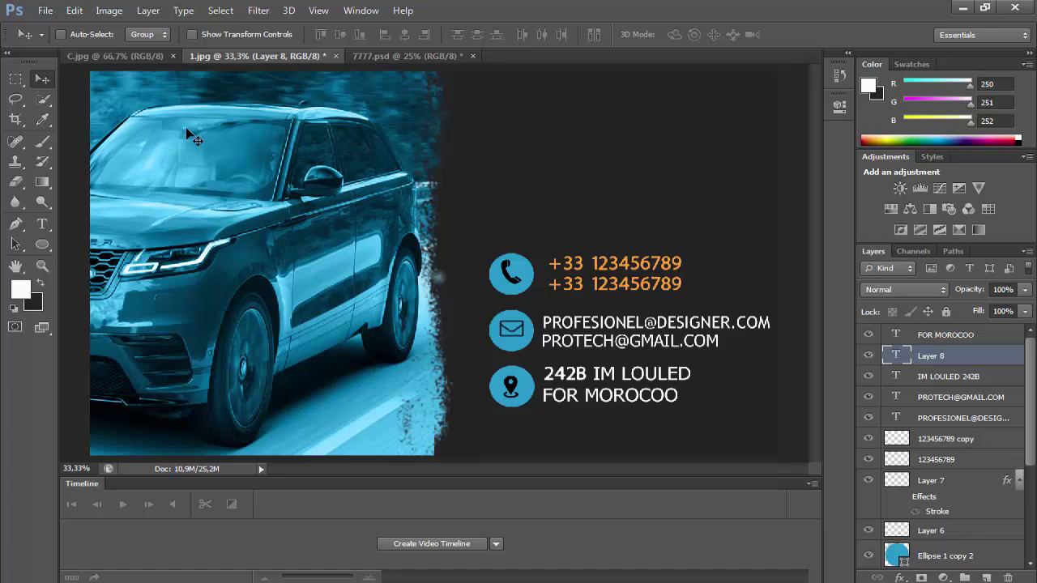
pyautogui.press('Delete')
# - Add a separate near-white "+" text layer in Trebuchet MS, 72 pt, on the dark area above the phone circle
pyautogui.click(43, 224)
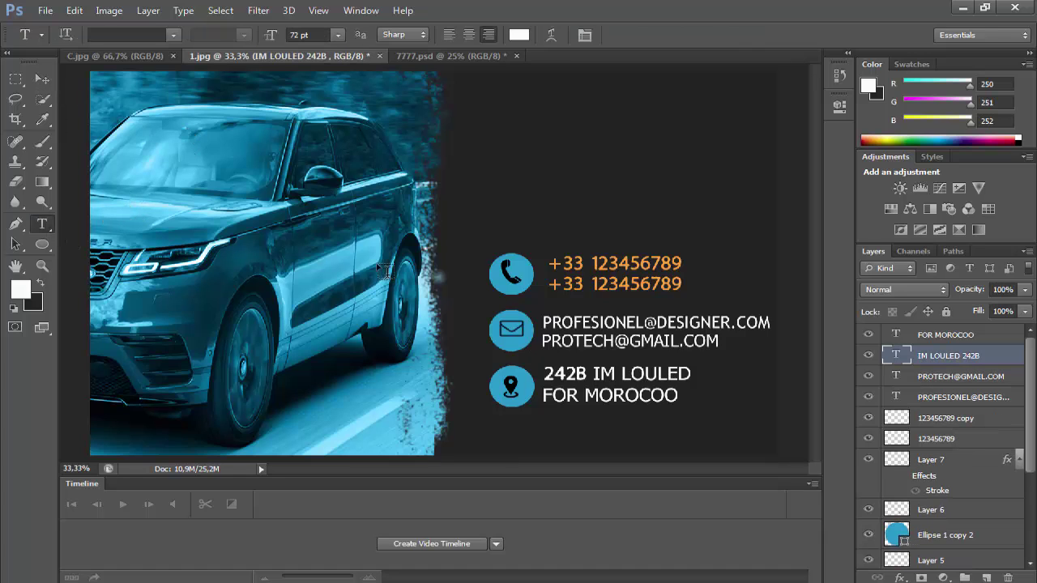
pyautogui.click(613, 325)
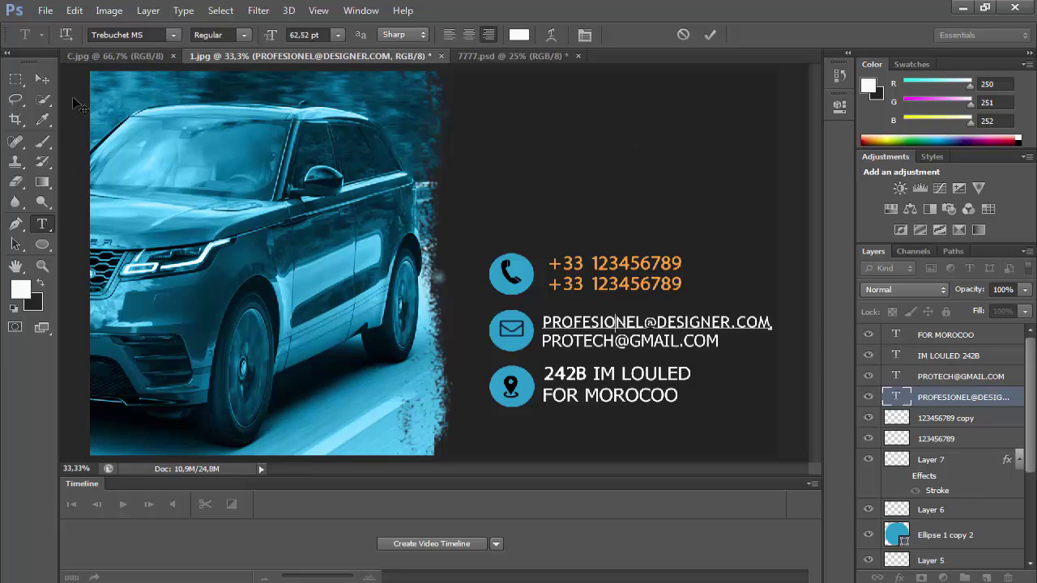
pyautogui.click(41, 79)
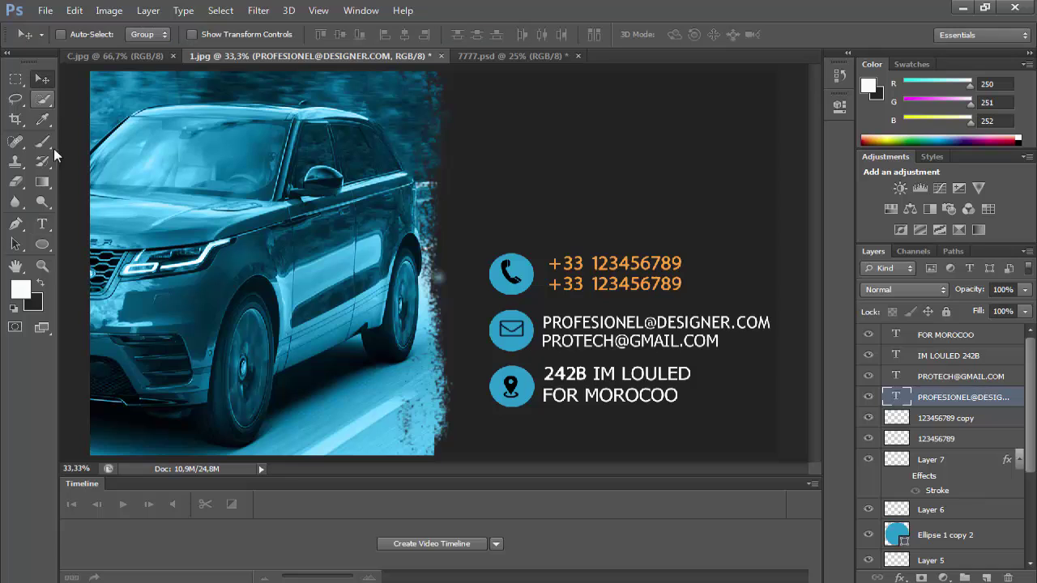
pyautogui.click(42, 225)
pyautogui.click(550, 223)
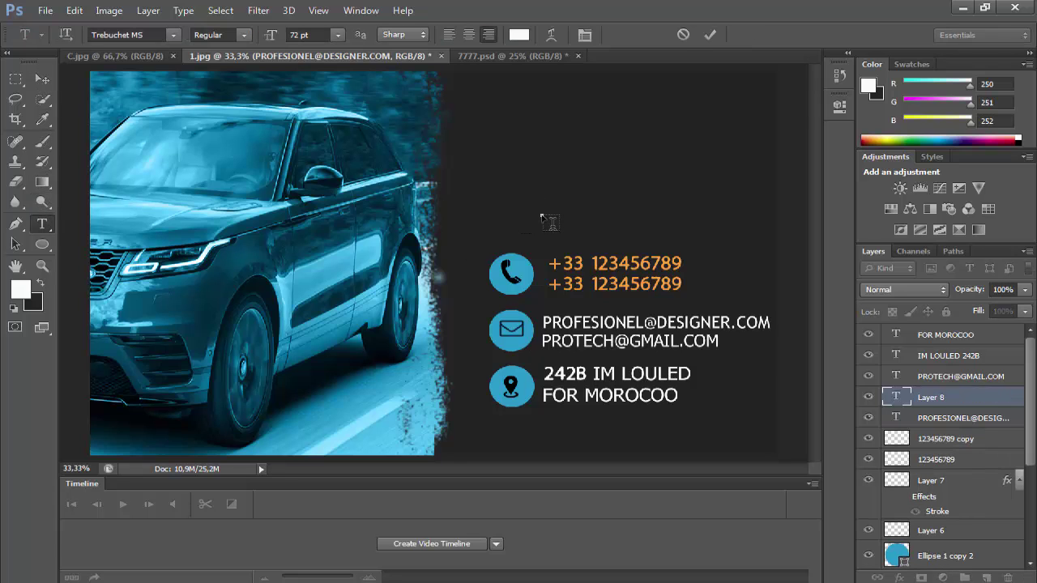
pyautogui.write('tra')
pyautogui.doubleClick(531, 204)
pyautogui.press('BackSpace')
pyautogui.write('YTY')
pyautogui.click(37, 75)
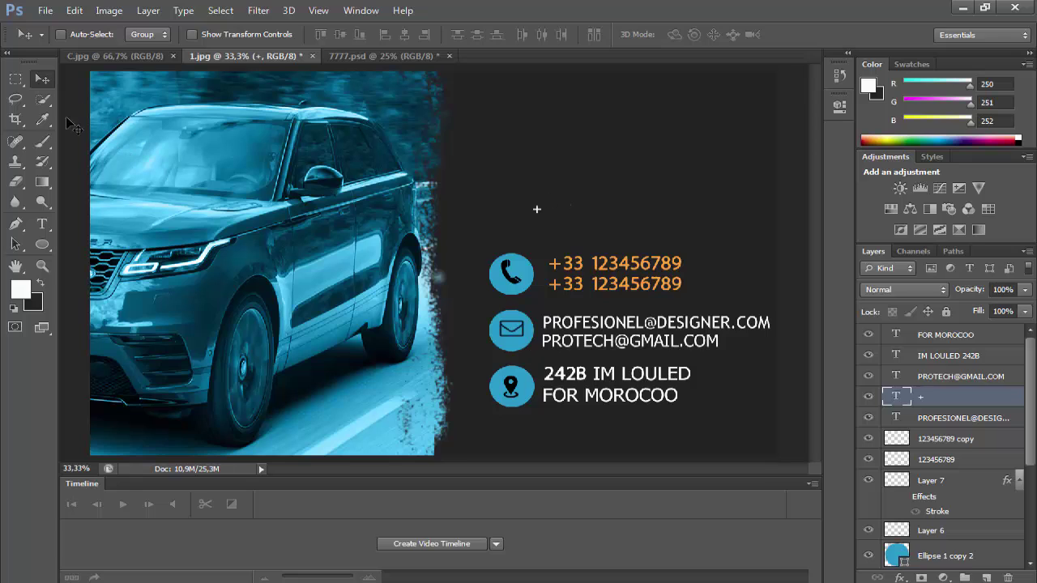
pyautogui.click(44, 225)
pyautogui.click(568, 165)
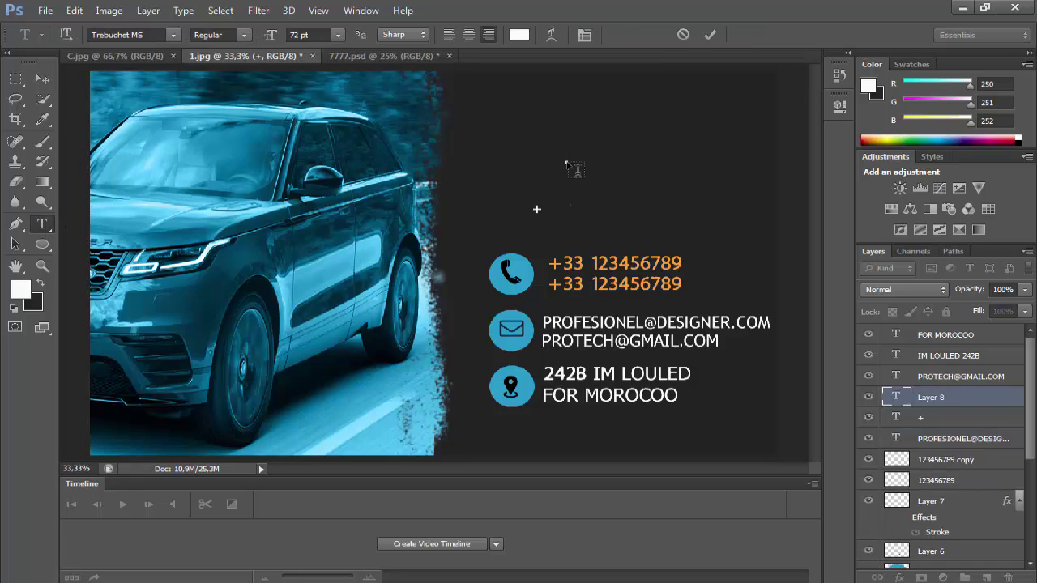
pyautogui.write('33')
pyautogui.click(41, 79)
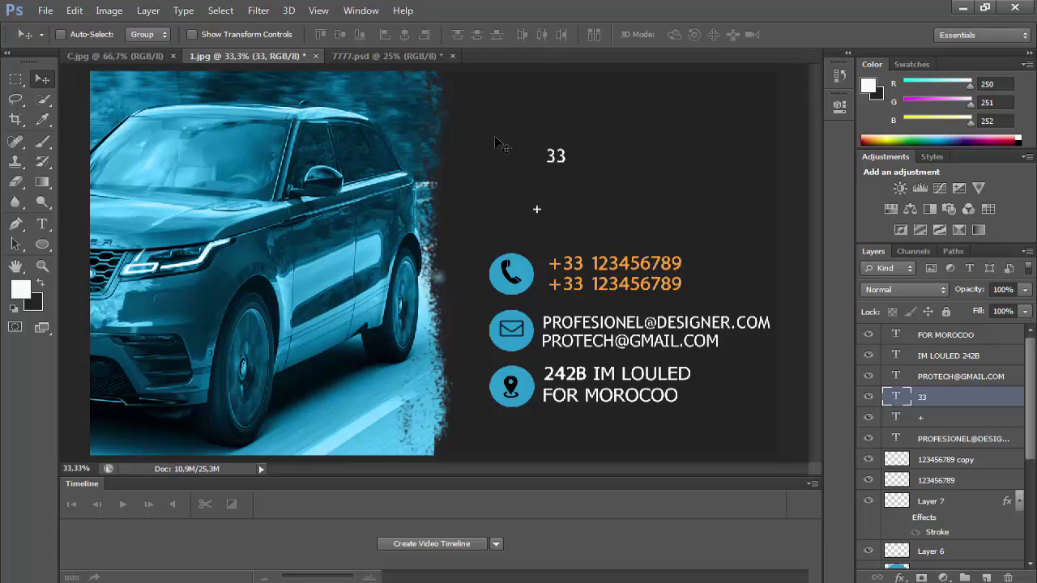
pyautogui.moveTo(498, 144); pyautogui.dragTo(542, 229)
pyautogui.moveTo(581, 191); pyautogui.dragTo(435, 212)
pyautogui.press('Delete')
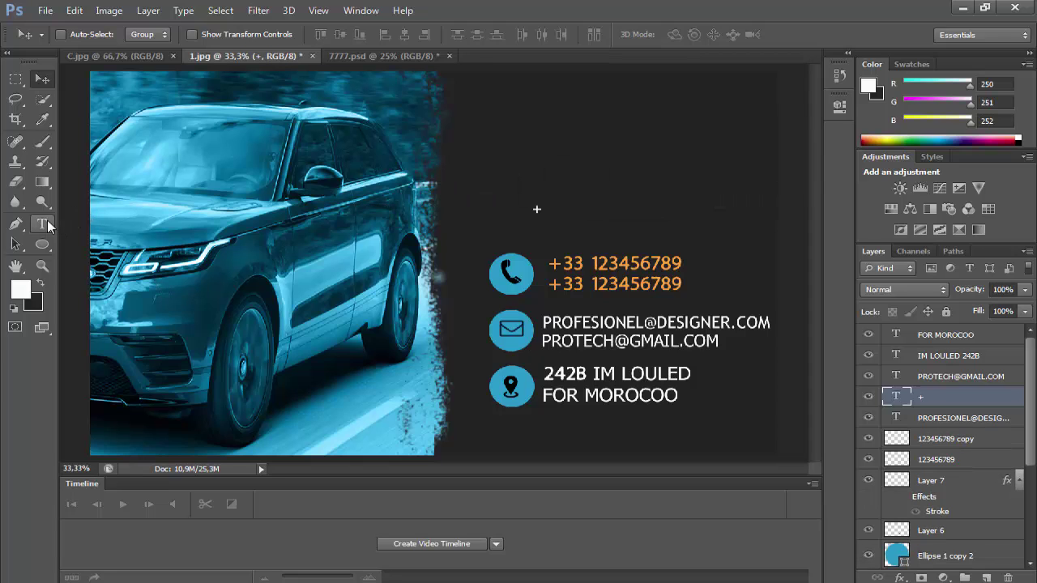
# - Add the country code "33" as its own text layer and place it directly after the plus sign
pyautogui.click(43, 225)
pyautogui.click(575, 194)
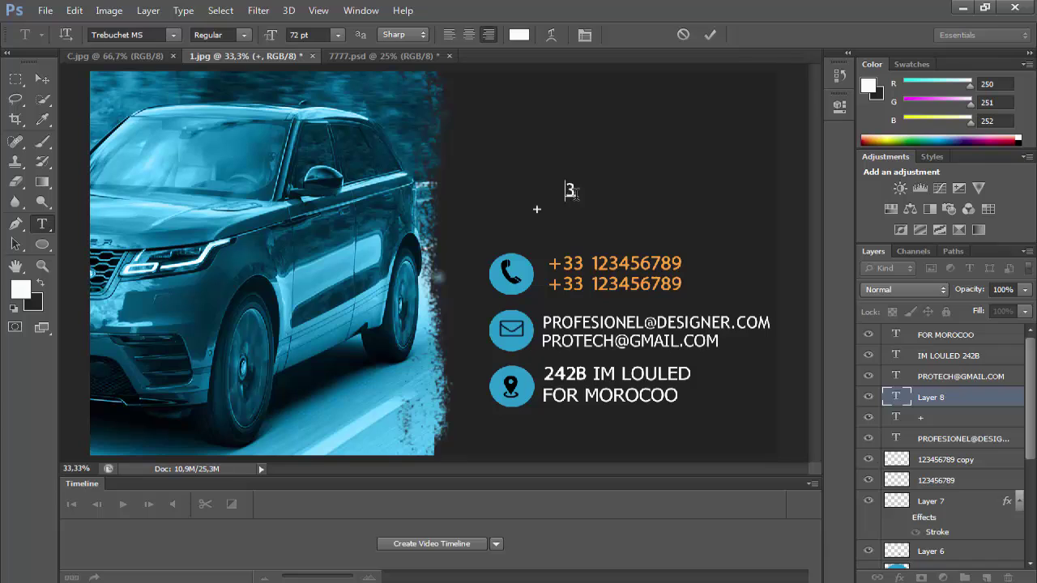
pyautogui.click(42, 78)
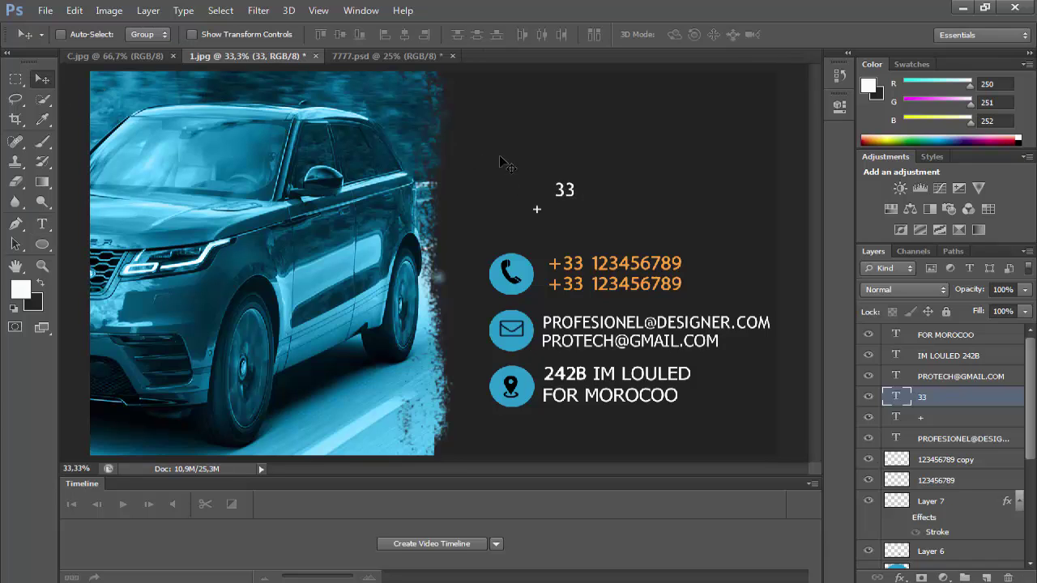
pyautogui.moveTo(583, 183); pyautogui.dragTo(579, 203)
pyautogui.hotkey('shift', 'Left')
pyautogui.hotkey('shift', 'Left')
# - Add the nine-digit phone number as its own text layer and move it in line after the country code
pyautogui.click(42, 224)
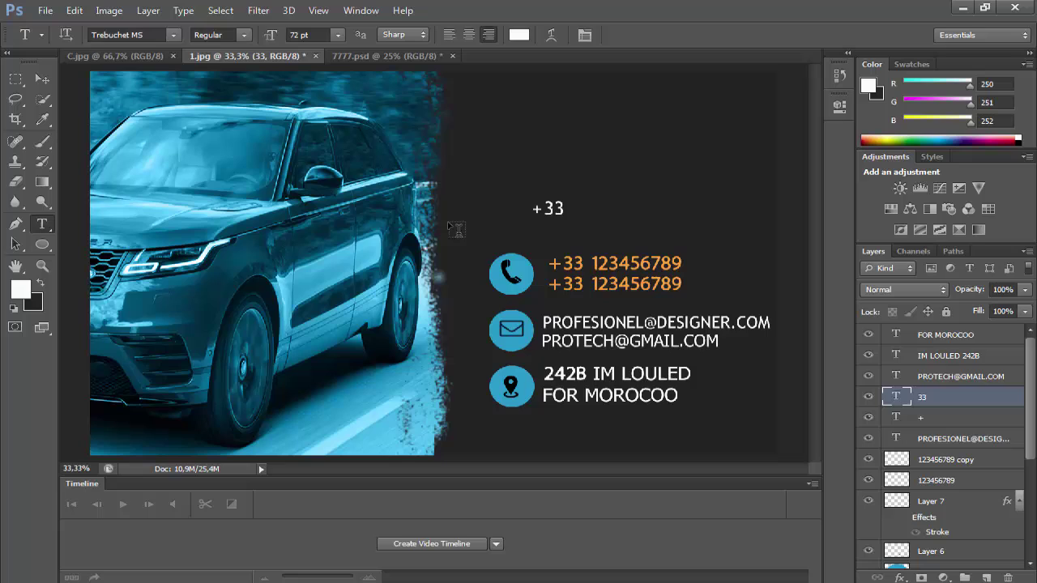
pyautogui.click(599, 215)
pyautogui.write('123456789.')
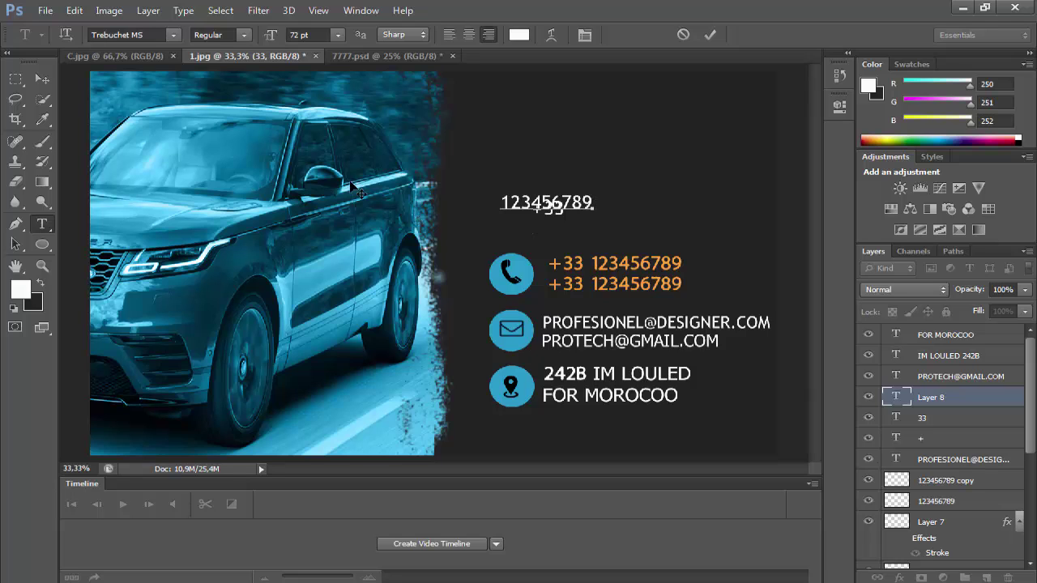
pyautogui.click(43, 72)
pyautogui.moveTo(541, 201); pyautogui.dragTo(595, 202)
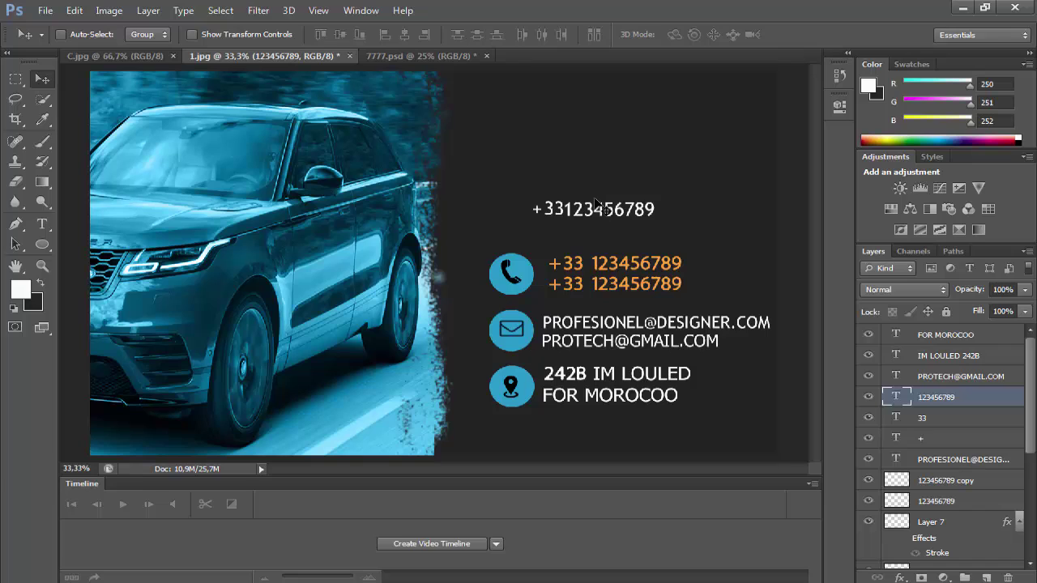
# - Nudge the nine-digit number right to leave a small gap after the country code
pyautogui.press('Right')
pyautogui.press('Right')
pyautogui.press('Right')
pyautogui.press('Right')
pyautogui.press('Right')
pyautogui.press('Right')
pyautogui.press('Right')
pyautogui.press('Right')
pyautogui.press('Right')
pyautogui.press('Right')
pyautogui.press('Right')
pyautogui.press('Right')
pyautogui.press('Right')
pyautogui.press('Right')
pyautogui.press('Right')
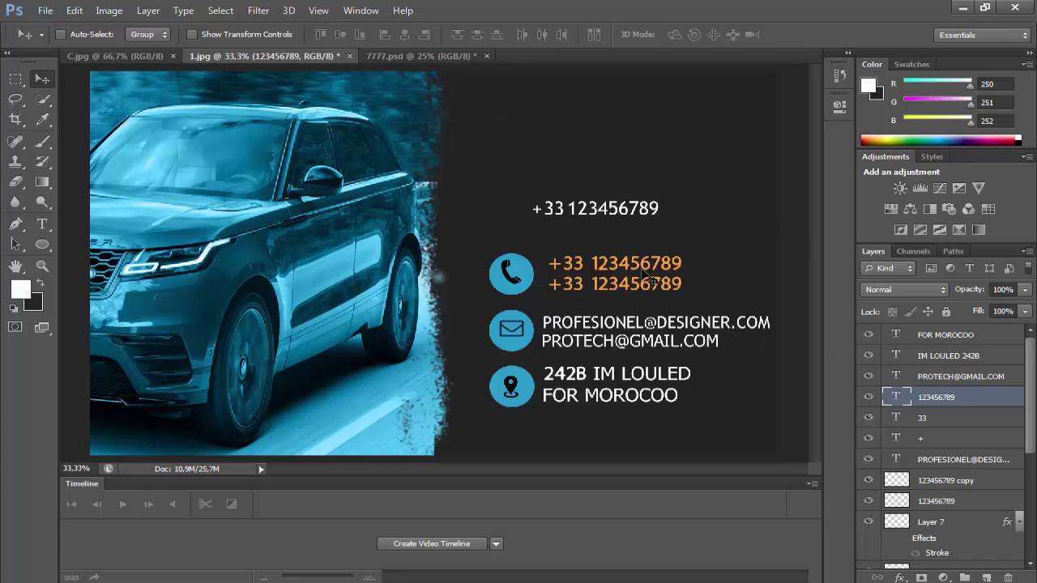
# - Merge the plus sign, country code and nine-digit number text layers into one layer
pyautogui.keyDown('ctrl'); pyautogui.click(932, 418); pyautogui.keyUp('ctrl')
pyautogui.keyDown('ctrl'); pyautogui.click(927, 438); pyautogui.keyUp('ctrl')
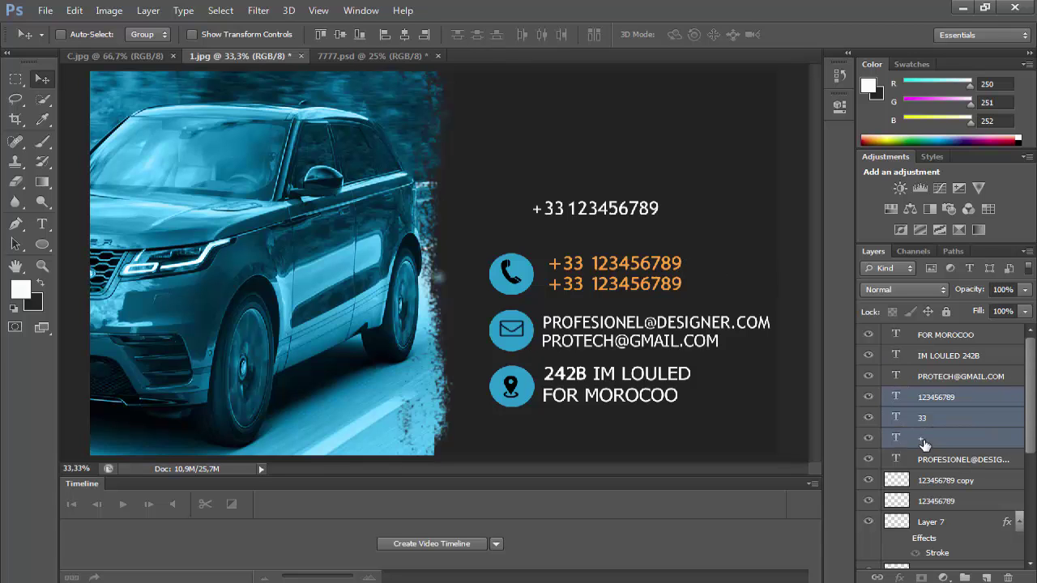
pyautogui.click(75, 11)
pyautogui.moveTo(148, 11)
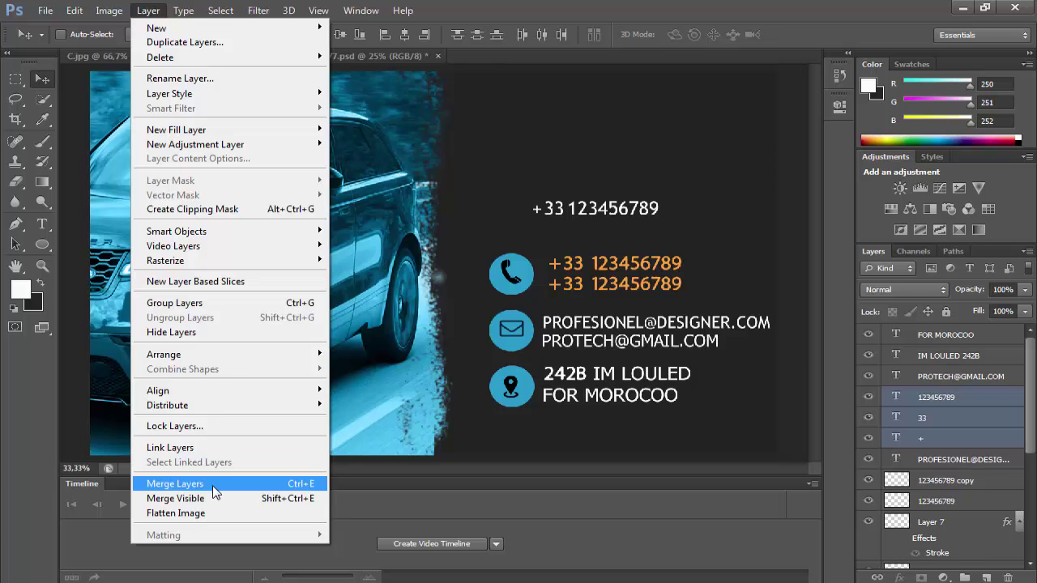
pyautogui.click(175, 483)
# - Duplicate the merged white phone number layer and place the copy directly below the original
pyautogui.rightClick(956, 407)
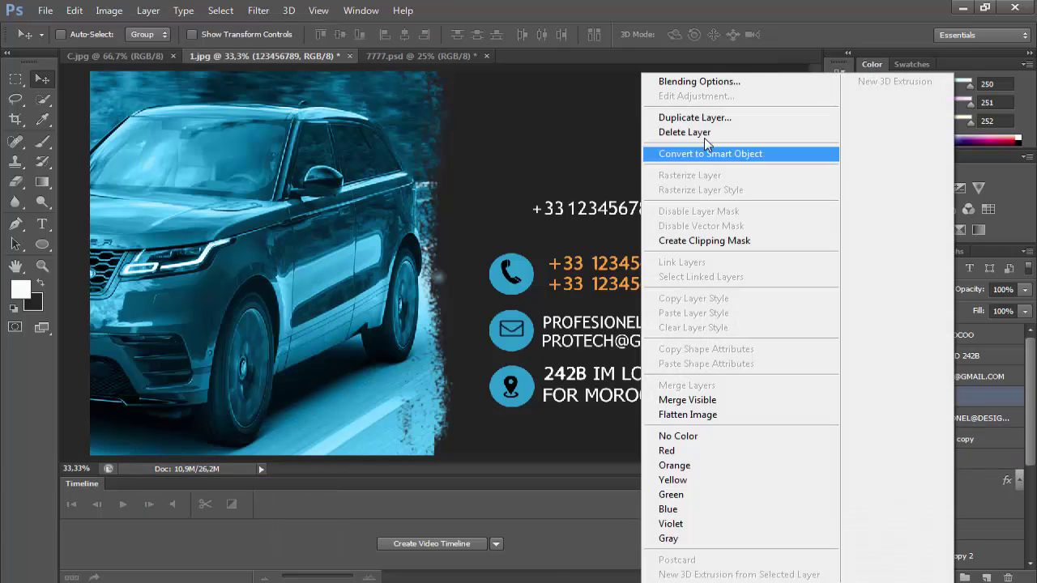
pyautogui.click(729, 118)
pyautogui.click(661, 185)
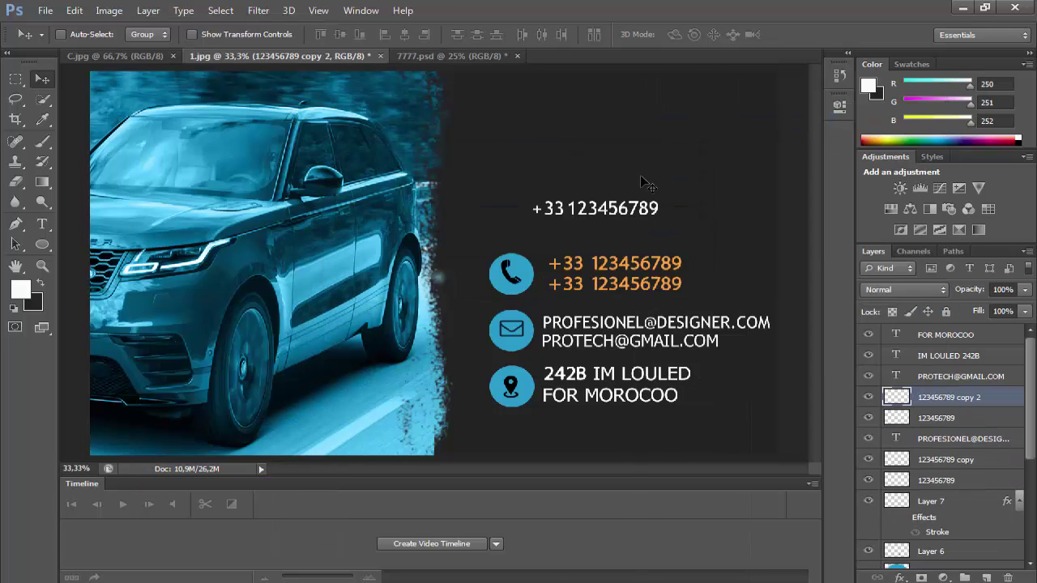
pyautogui.moveTo(641, 183); pyautogui.dragTo(644, 202)
# - Delete the two old orange phone number layers beside the phone circle
pyautogui.click(915, 459)
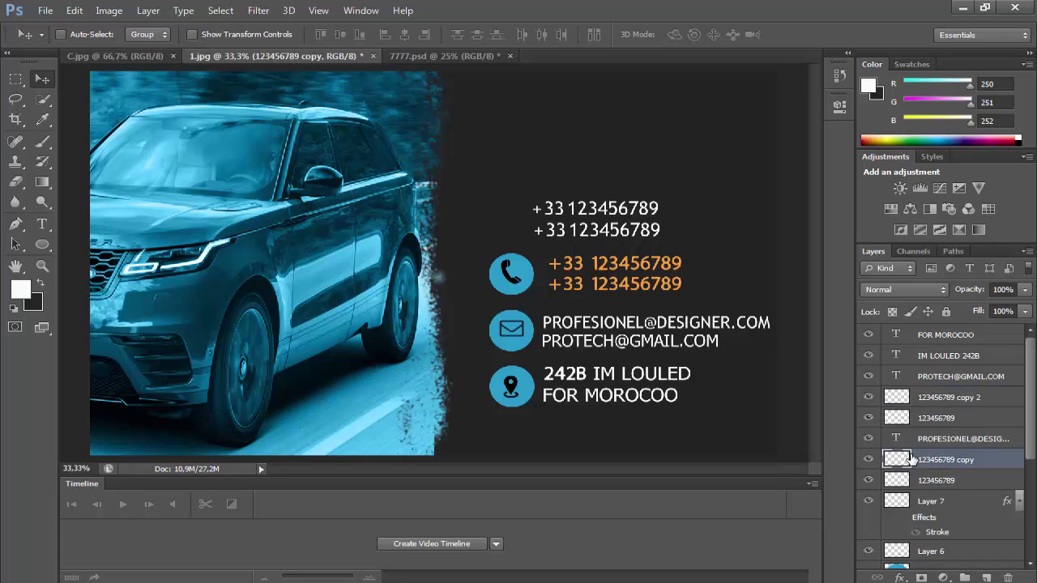
pyautogui.click(867, 460)
pyautogui.press('Delete')
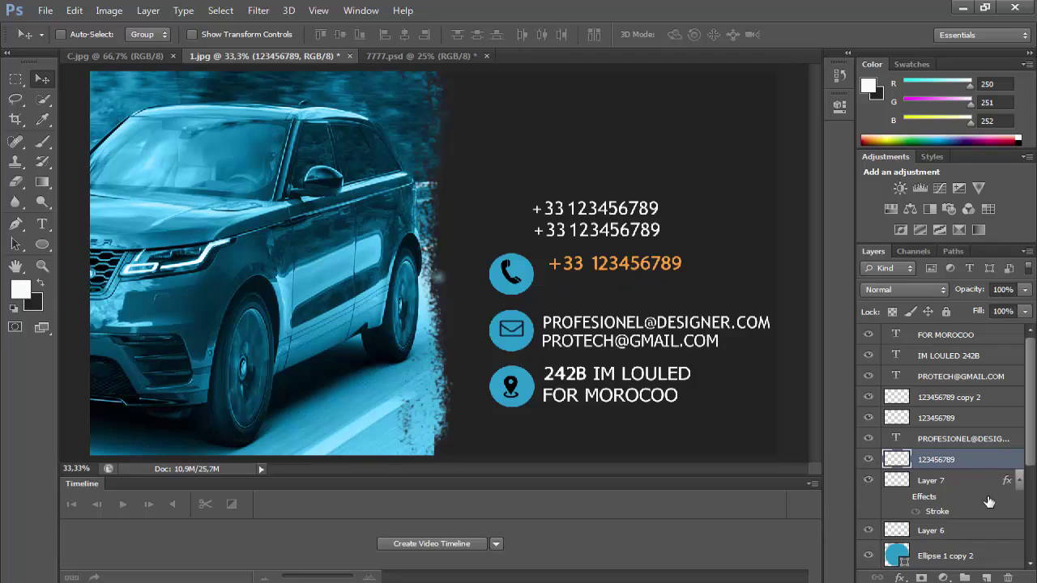
pyautogui.click(869, 459)
pyautogui.press('Delete')
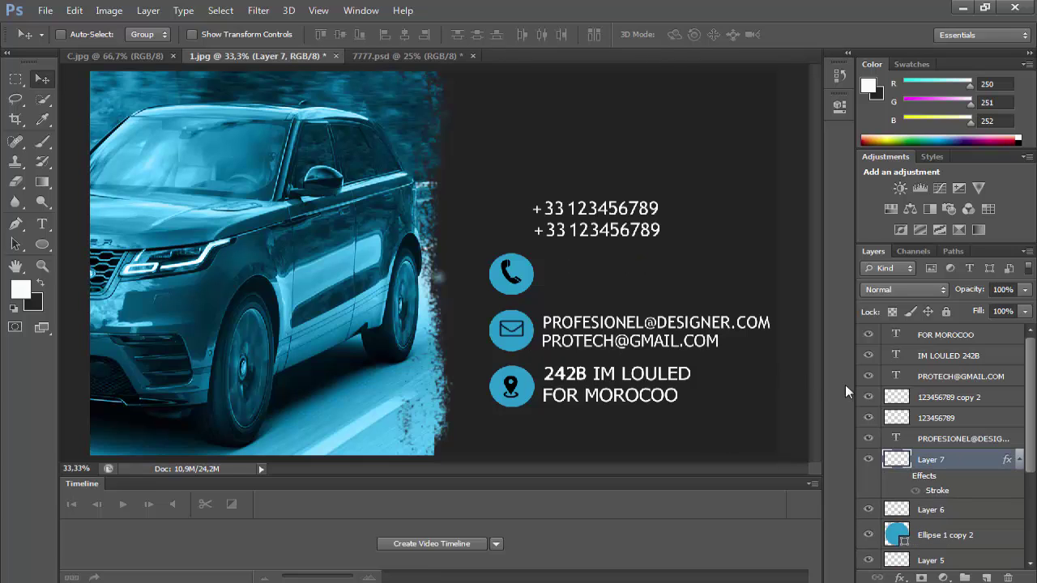
# - Move both white phone number lines together down beside the phone circle
pyautogui.scroll(-2, 973, 405)
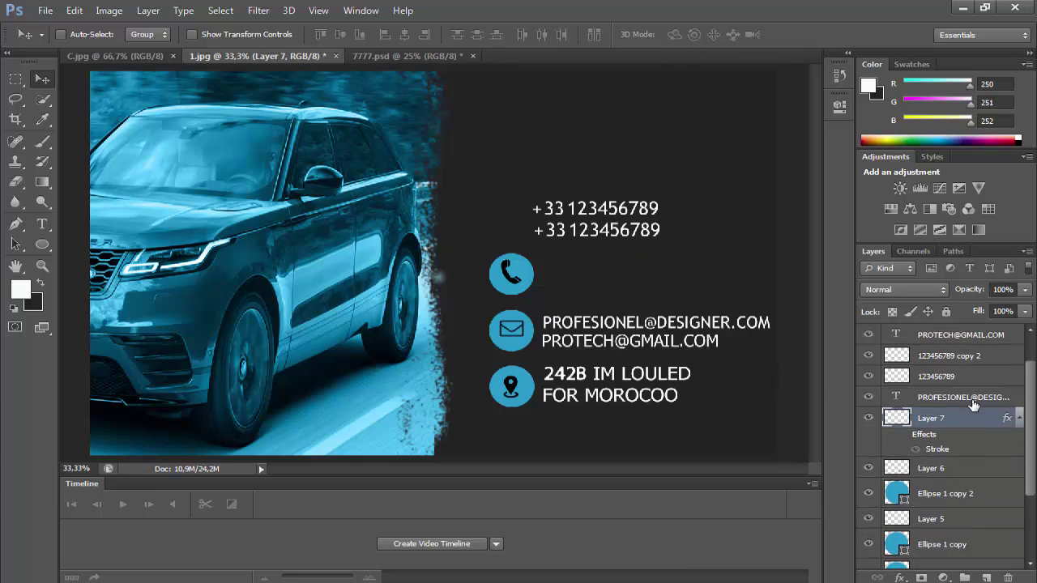
pyautogui.scroll(2, 973, 405)
pyautogui.click(952, 418)
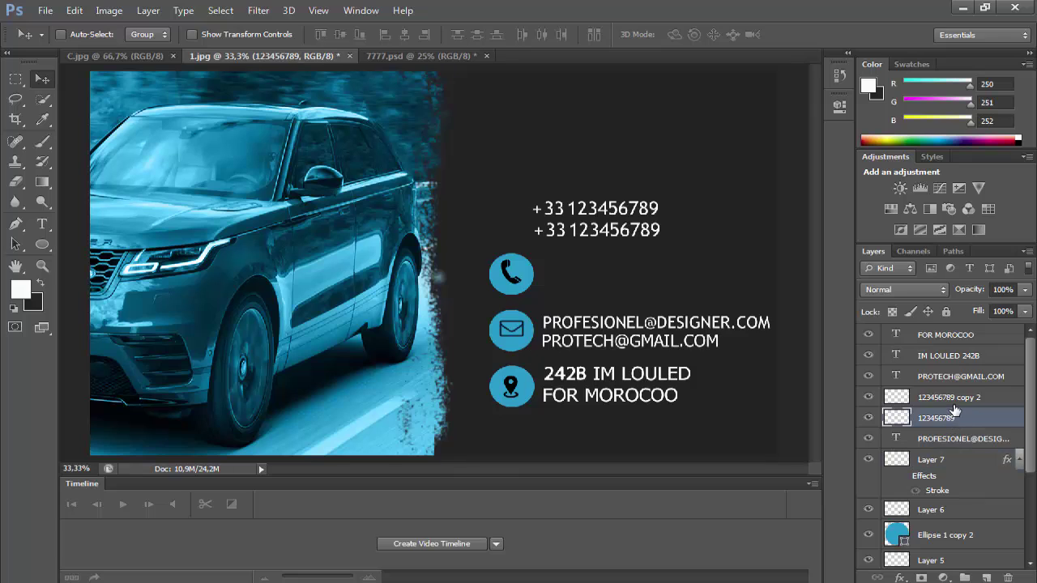
pyautogui.keyDown('shift'); pyautogui.click(955, 397); pyautogui.keyUp('shift')
pyautogui.moveTo(579, 224); pyautogui.dragTo(587, 276)
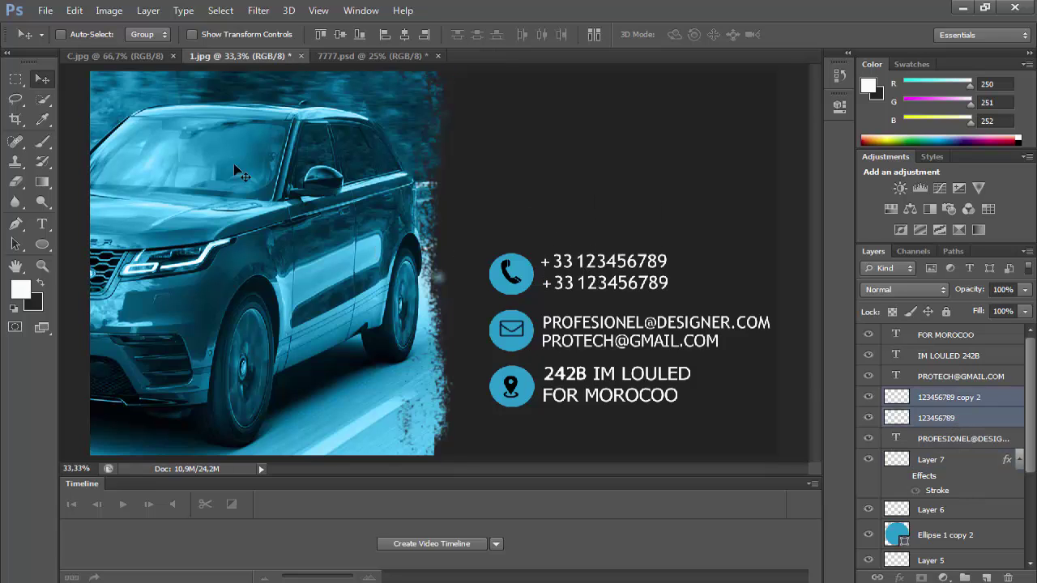
# - Add a text line reading "Design Graphic SCRT" in 72 pt Trebuchet MS above the phone numbers
pyautogui.click(45, 225)
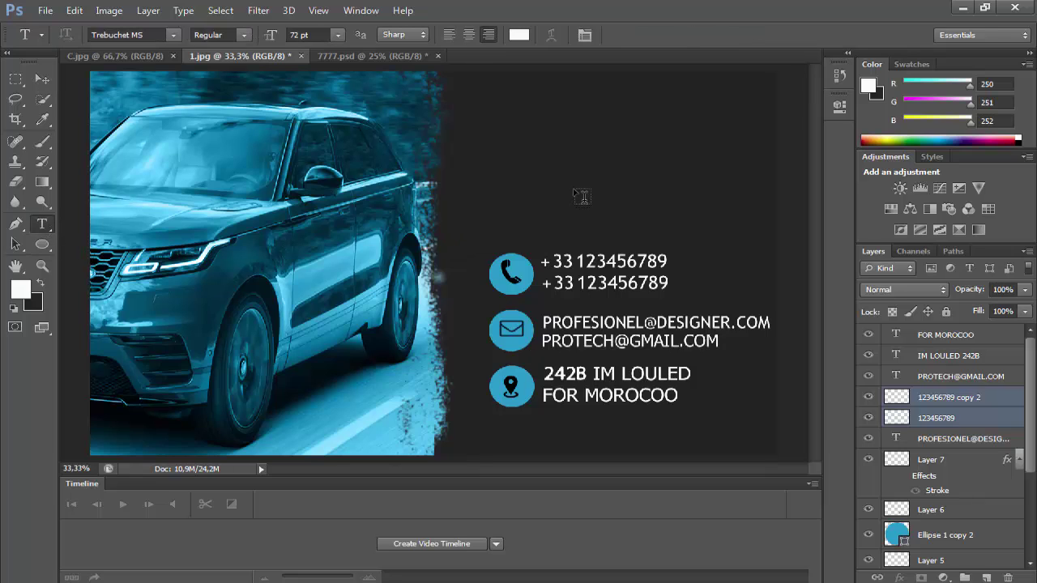
pyautogui.click(573, 191)
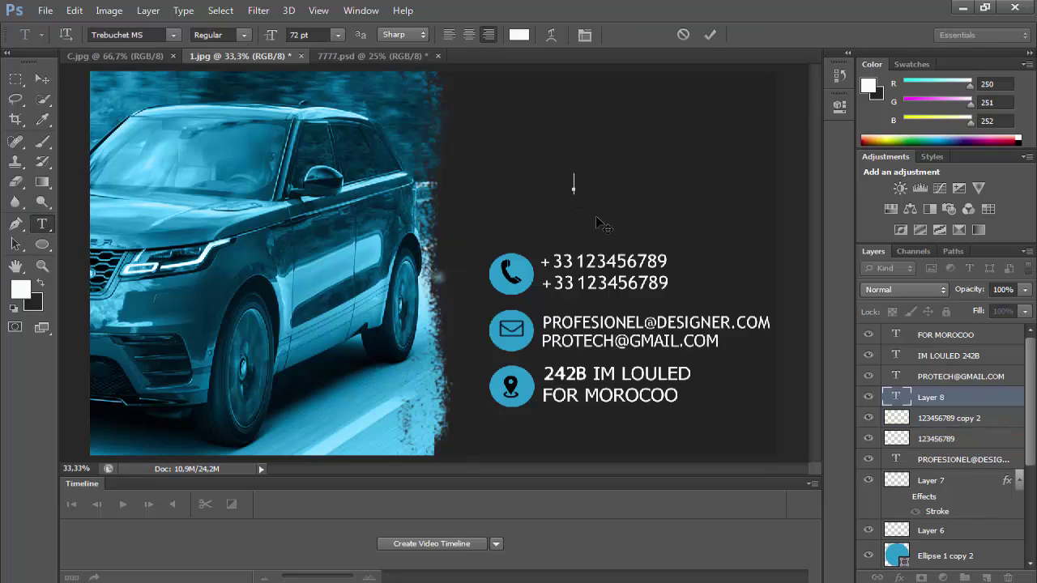
pyautogui.write('DE')
pyautogui.press('BackSpace')
pyautogui.write('esign Graphic')
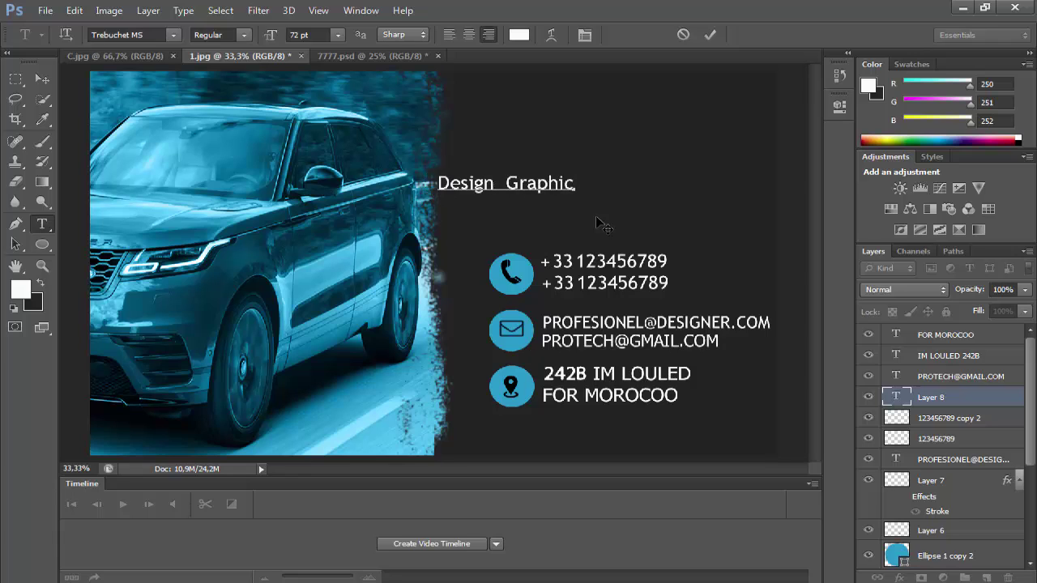
pyautogui.write(' SC')
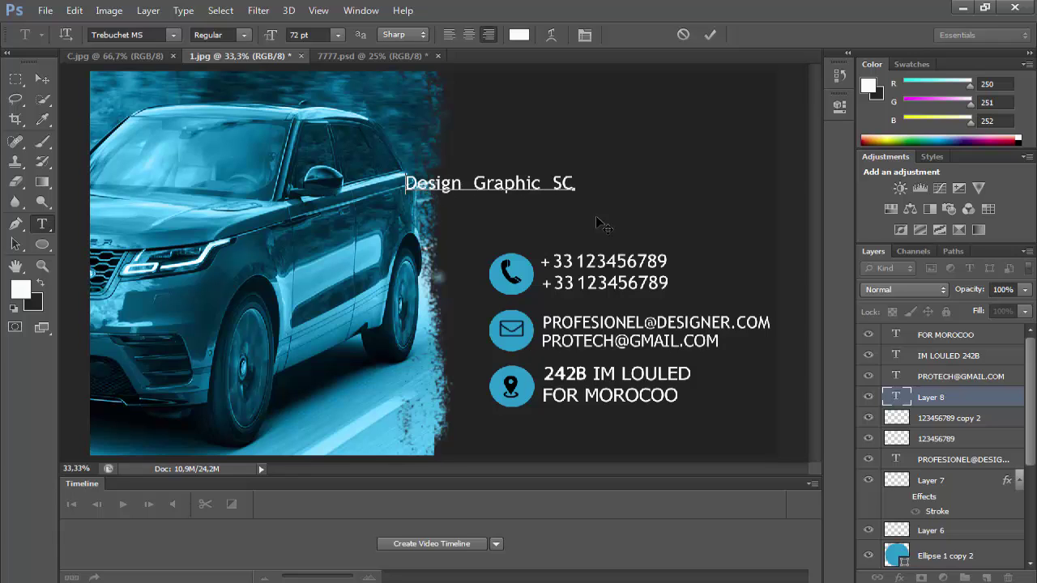
pyautogui.write('RT')
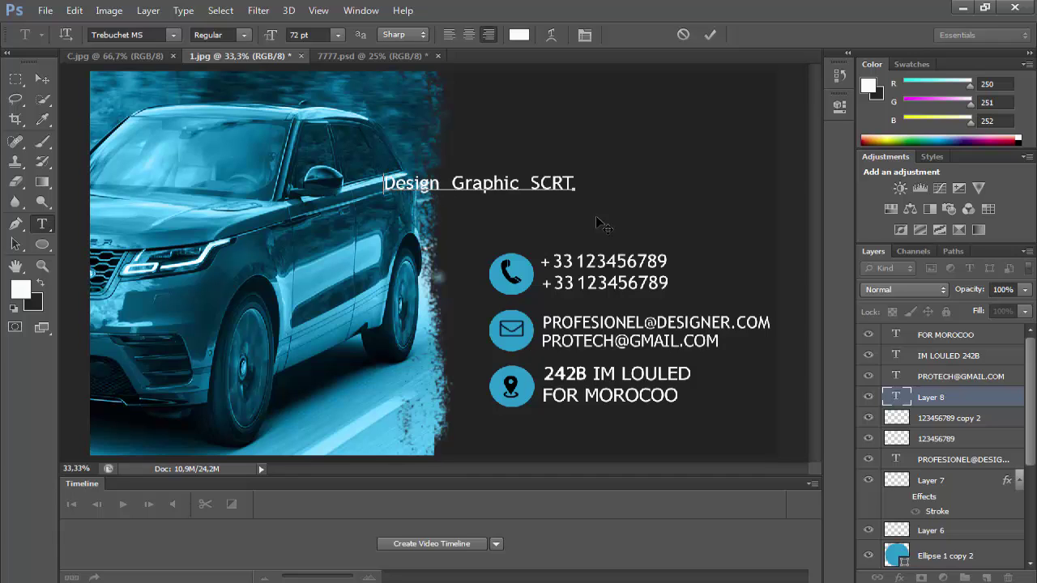
# - Retype the new title text in capitals as "DESIGN GRAPHIC SCRT"
pyautogui.tripleClick(542, 183)
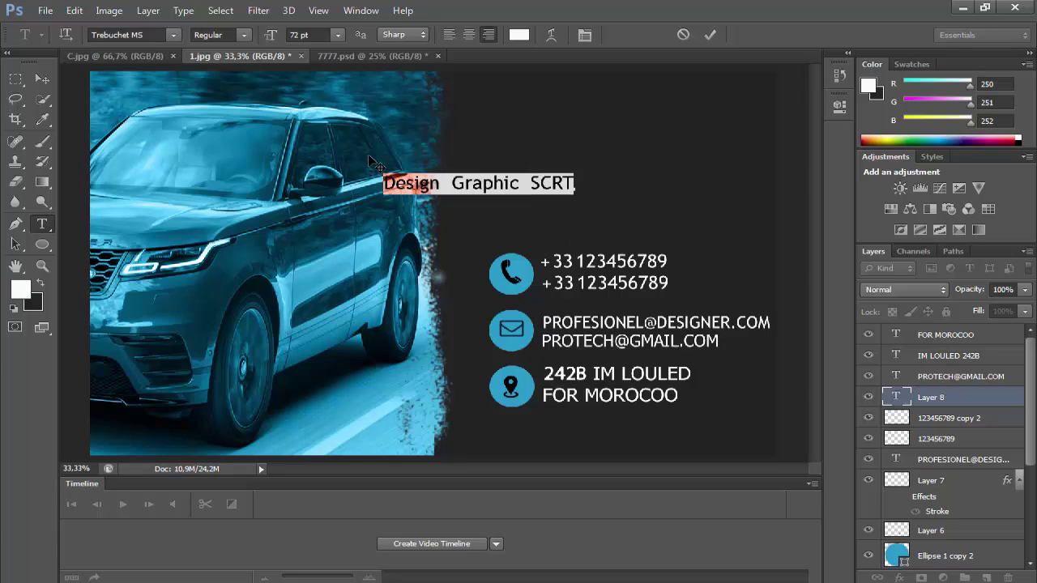
pyautogui.write('DESIGN')
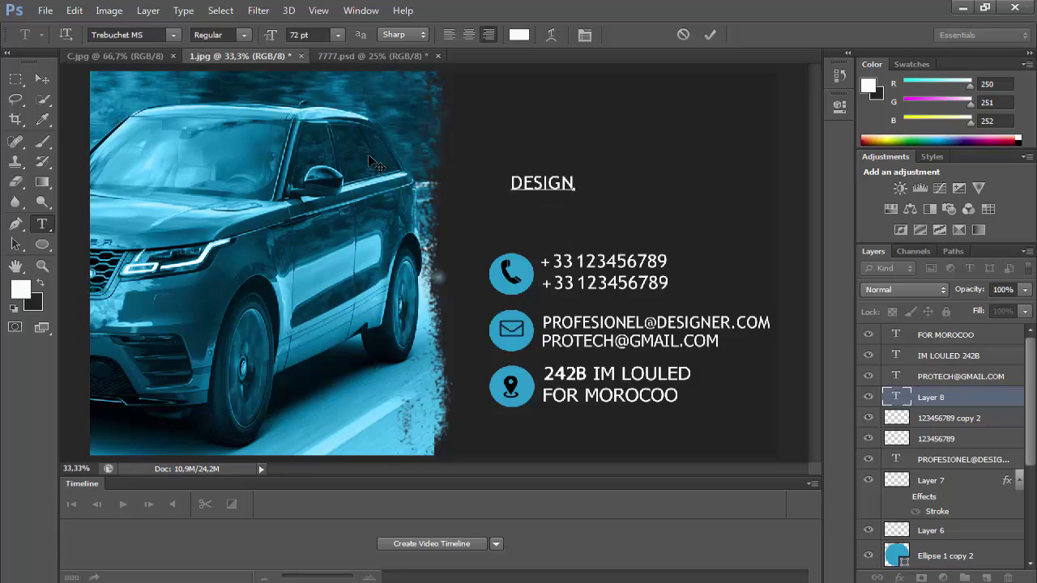
pyautogui.write(' GRAPHIV')
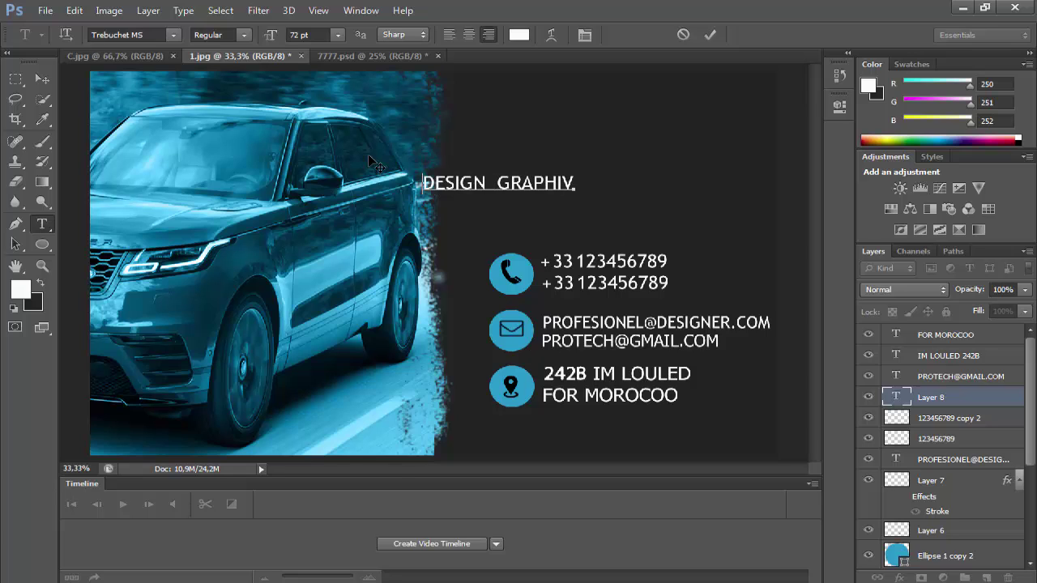
pyautogui.press('BackSpace')
pyautogui.write('C S')
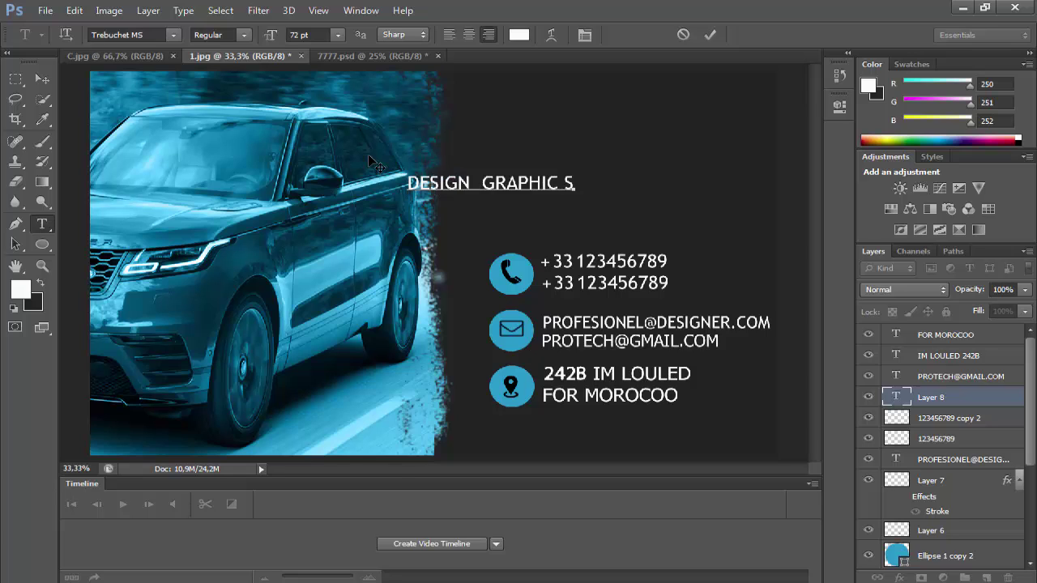
pyautogui.write('CRT.')
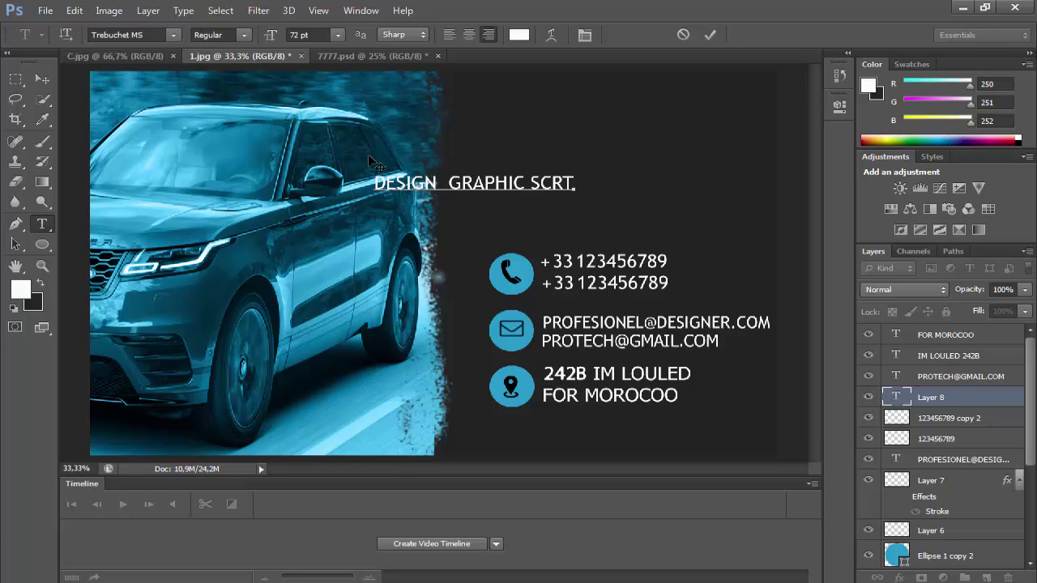
# - Move the title onto the dark area above the contact lines and scale it to about 115% width and 138% height
pyautogui.tripleClick(439, 186)
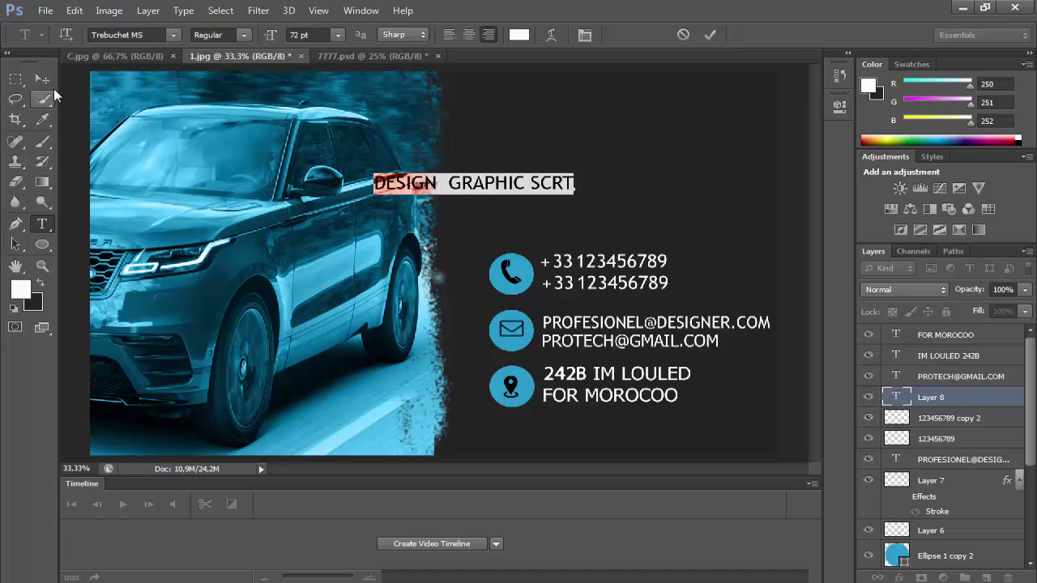
pyautogui.click(43, 79)
pyautogui.moveTo(460, 156); pyautogui.dragTo(583, 129)
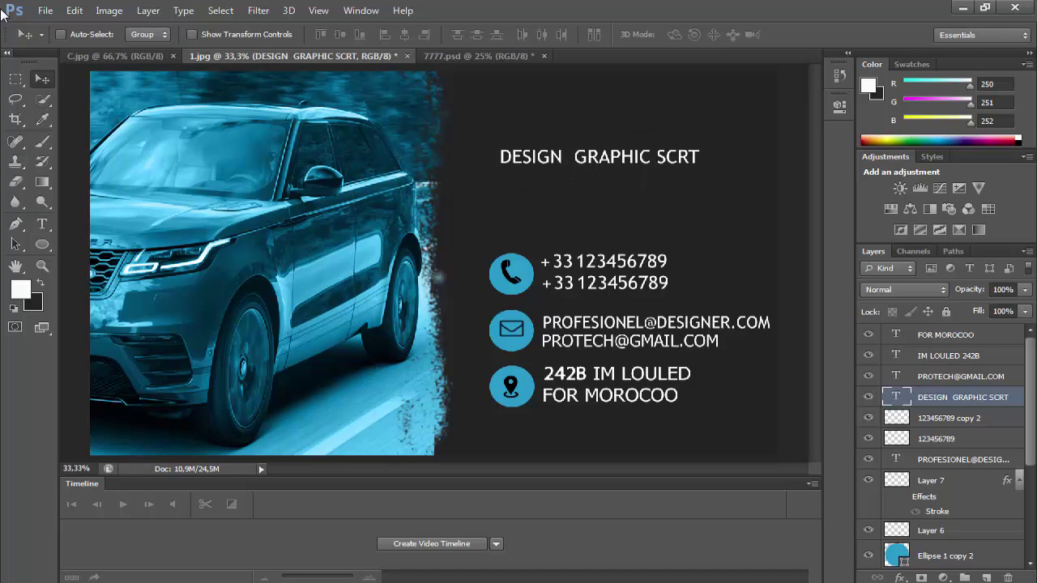
pyautogui.click(74, 10)
pyautogui.click(162, 297)
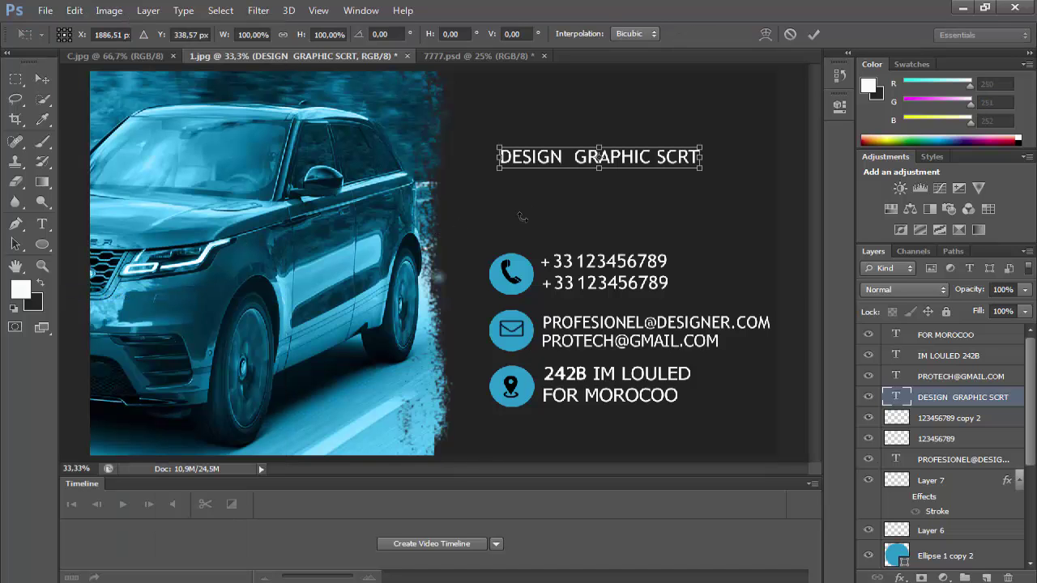
pyautogui.moveTo(699, 173); pyautogui.dragTo(731, 183)
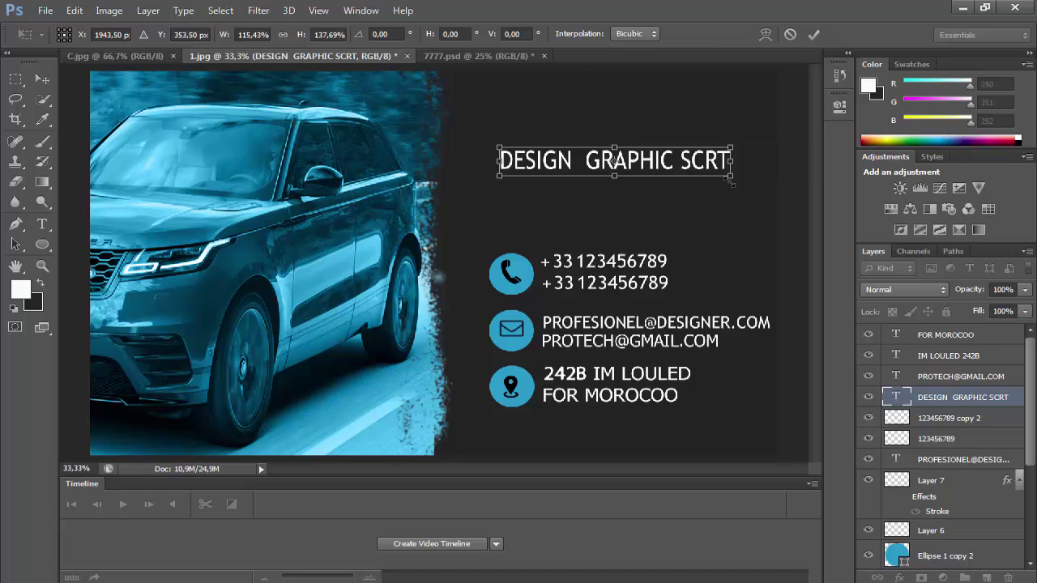
pyautogui.press('Return')
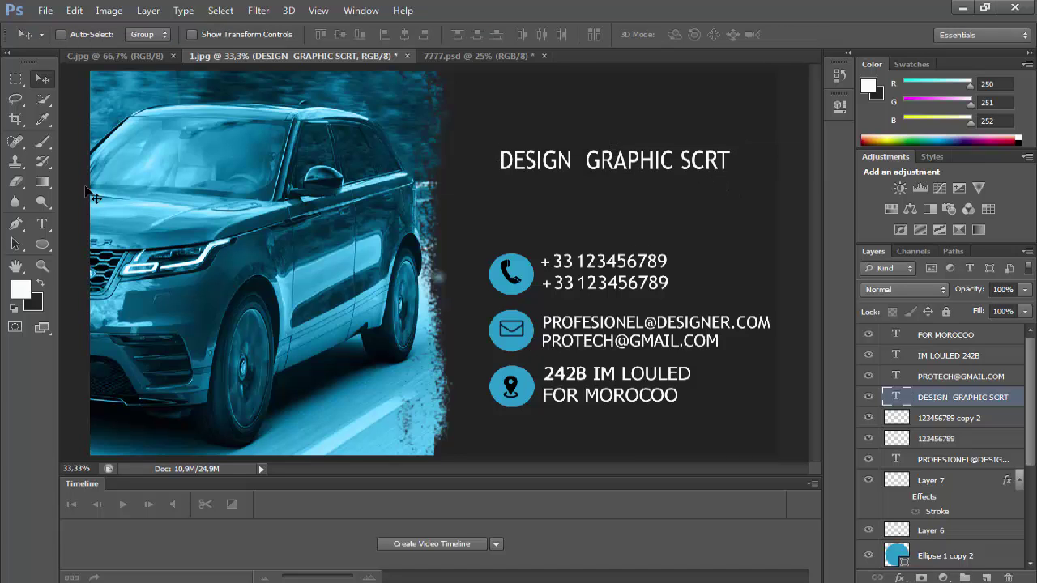
# - Recolour the whole DESIGN GRAPHIC SCRT title to light blue 40b3e0
pyautogui.click(42, 224)
pyautogui.click(567, 162)
pyautogui.tripleClick(567, 162)
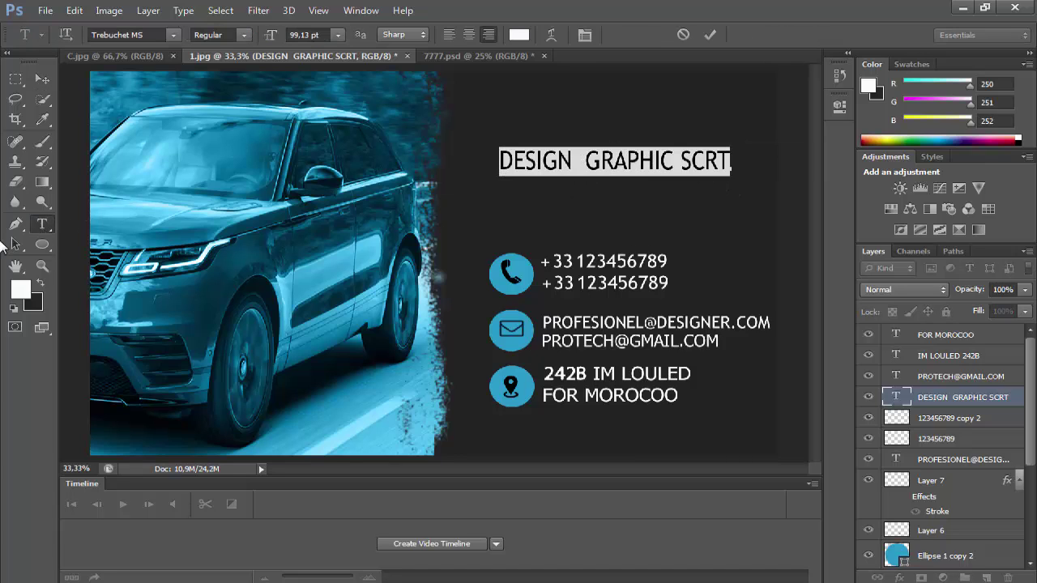
pyautogui.click(20, 290)
pyautogui.click(684, 212)
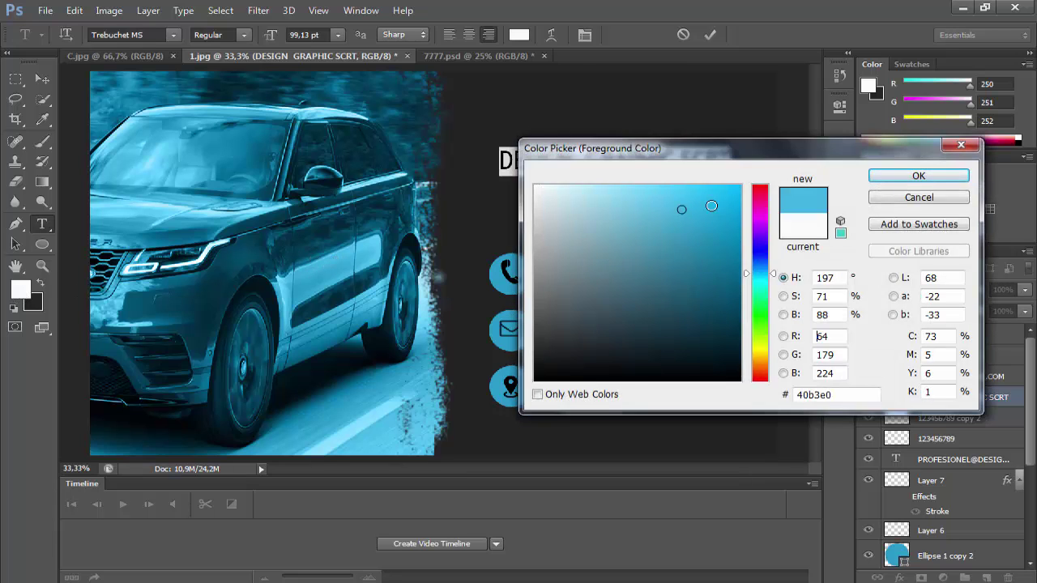
pyautogui.click(917, 175)
pyautogui.click(658, 162)
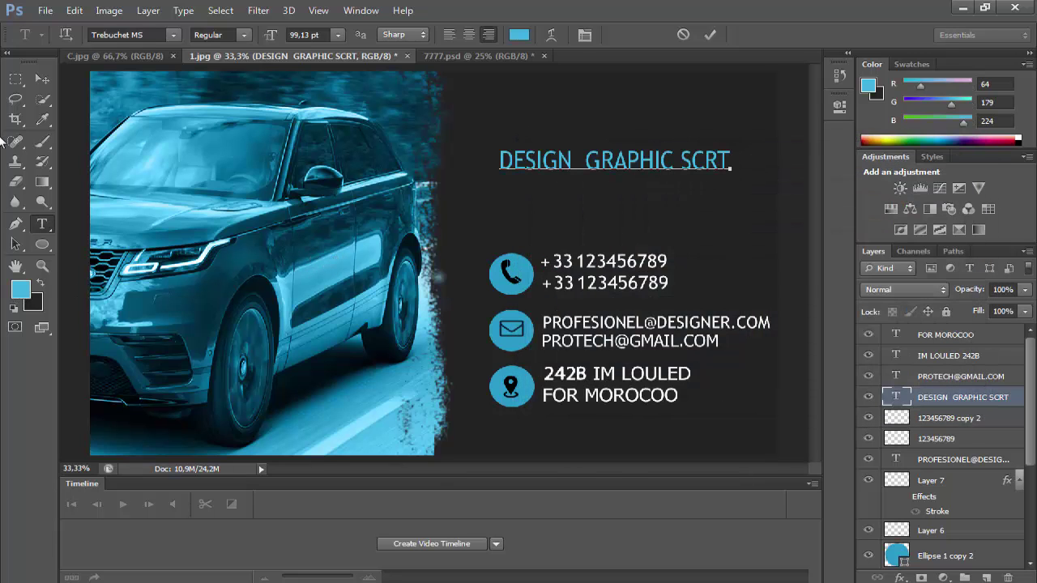
pyautogui.click(43, 78)
# - Add a separate text line reading "CREAT GRAPHIC DESIGNER" below the title
pyautogui.click(42, 224)
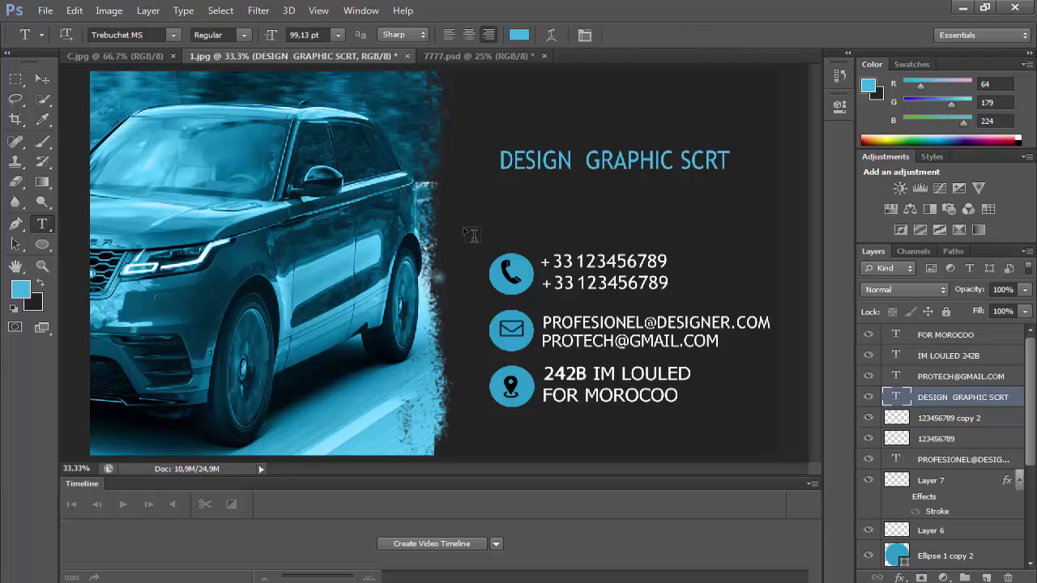
pyautogui.click(492, 215)
pyautogui.write('CR')
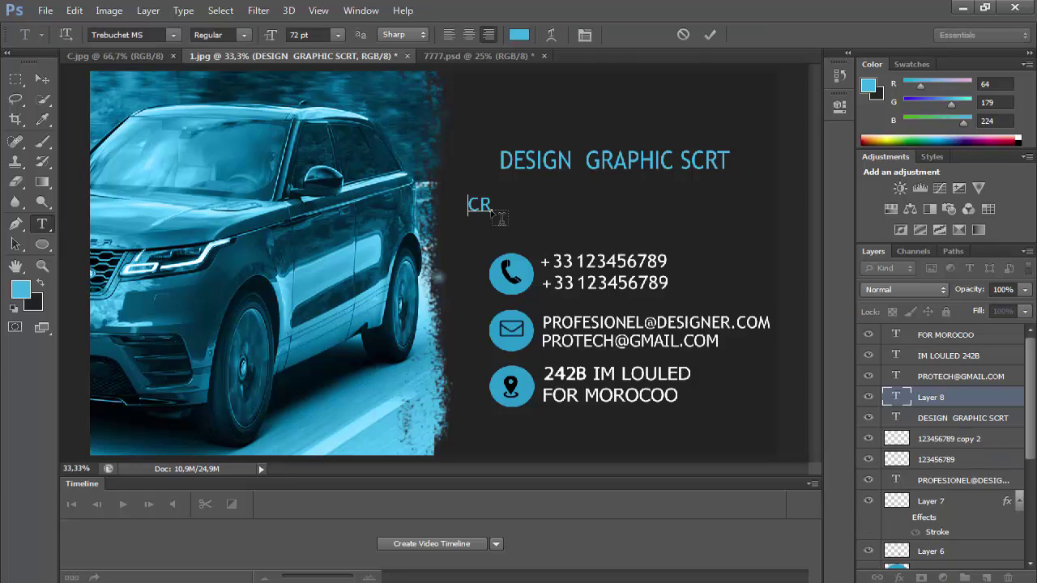
pyautogui.write('EAT GRAPHIC')
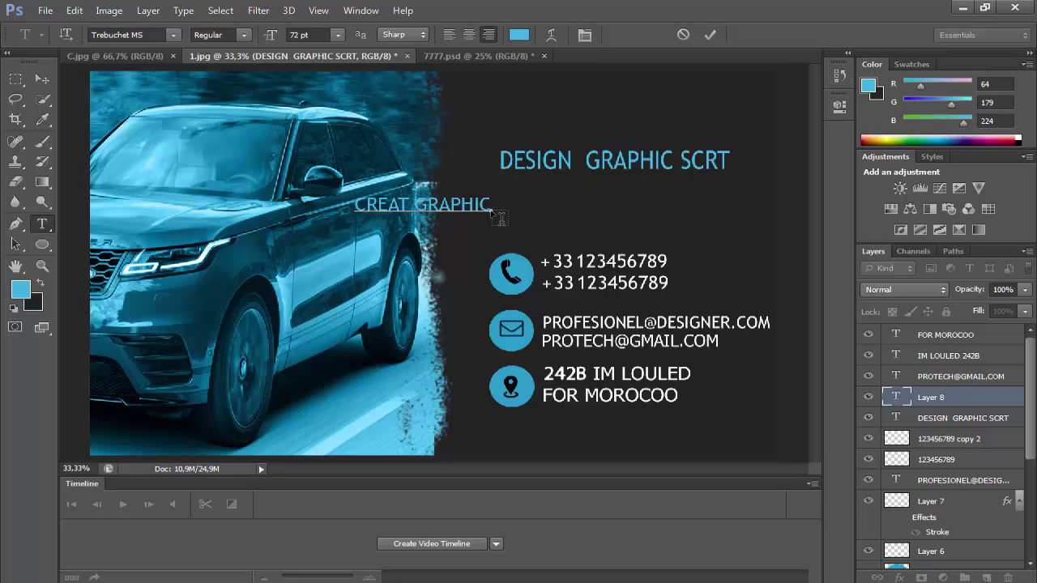
pyautogui.write('  DESIGNER')
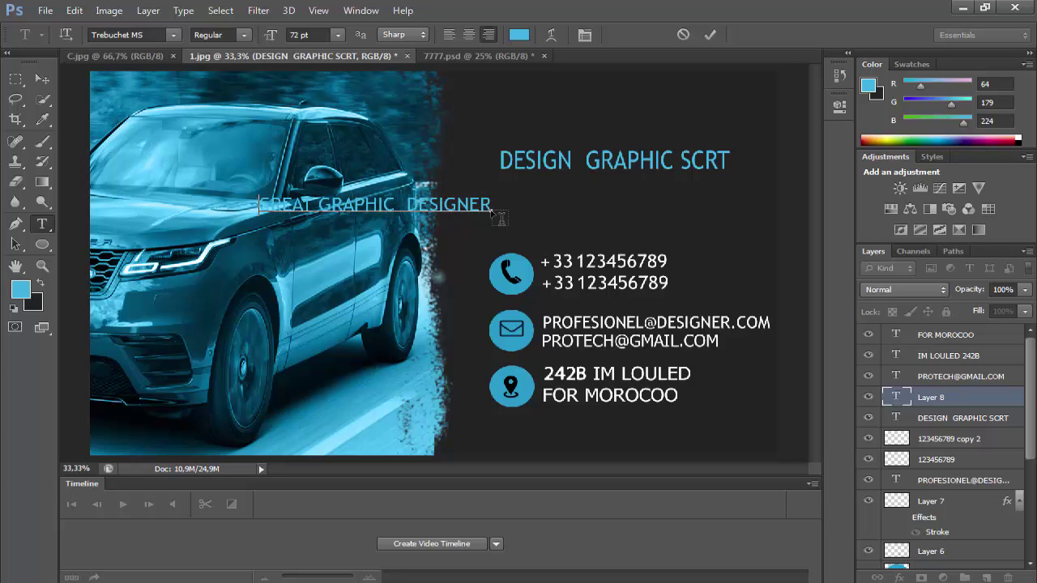
# - Recolour the CREAT GRAPHIC DESIGNER line to white ffffff
pyautogui.tripleClick(448, 209)
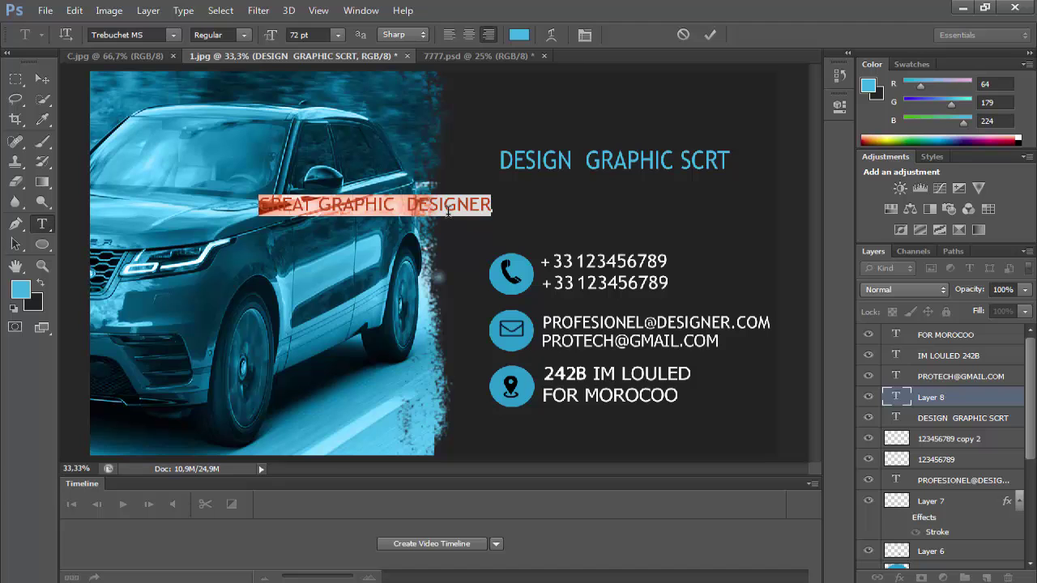
pyautogui.click(21, 294)
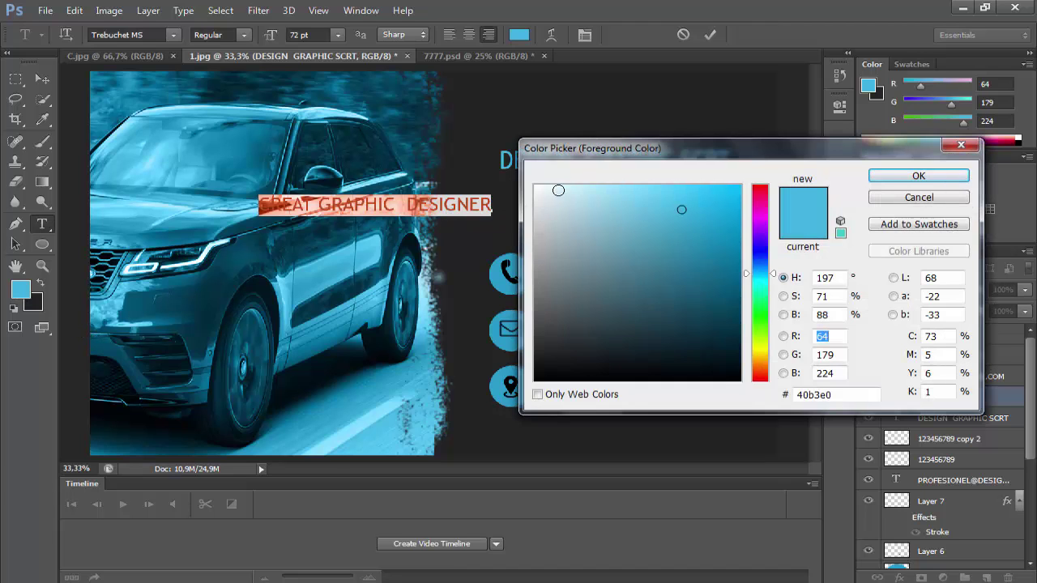
pyautogui.moveTo(545, 187); pyautogui.dragTo(535, 187)
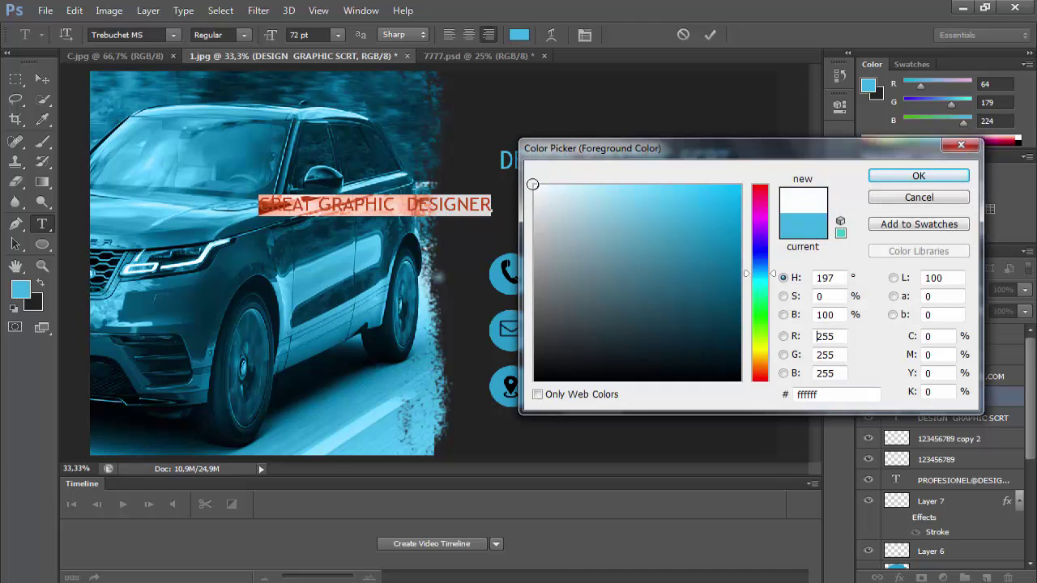
pyautogui.click(886, 177)
# - Scale the subtitle to about 75% width and 86% height and place it directly under the title, aligned with its start
pyautogui.click(73, 11)
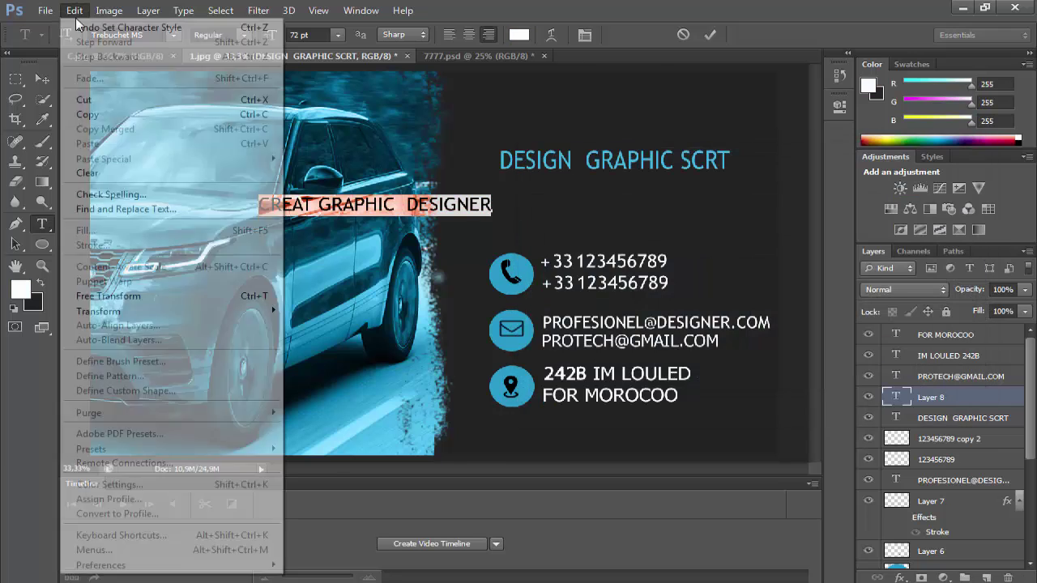
pyautogui.click(113, 296)
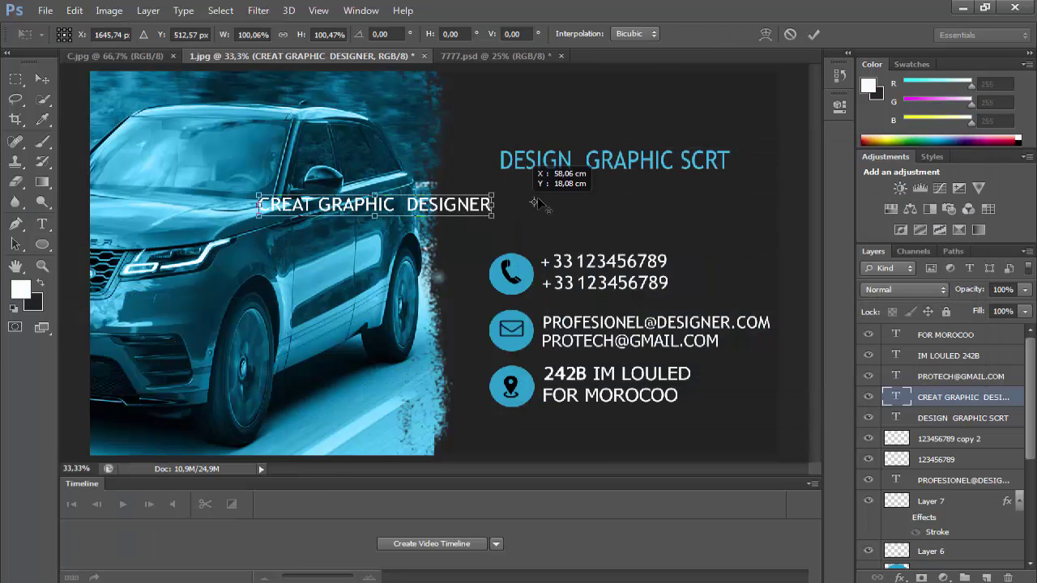
pyautogui.moveTo(478, 217); pyautogui.dragTo(640, 188)
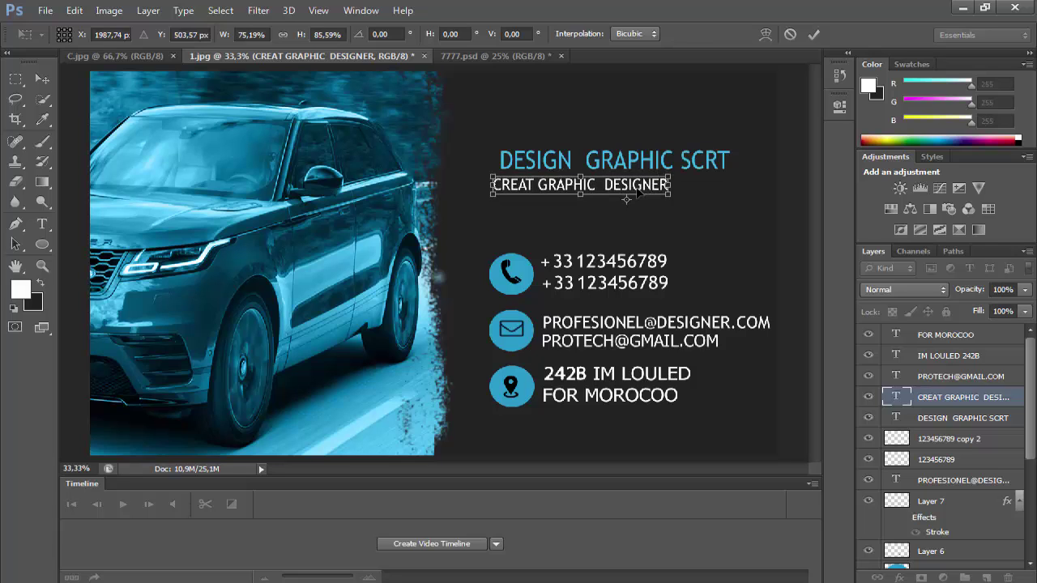
pyautogui.press('Return')
pyautogui.press('t')
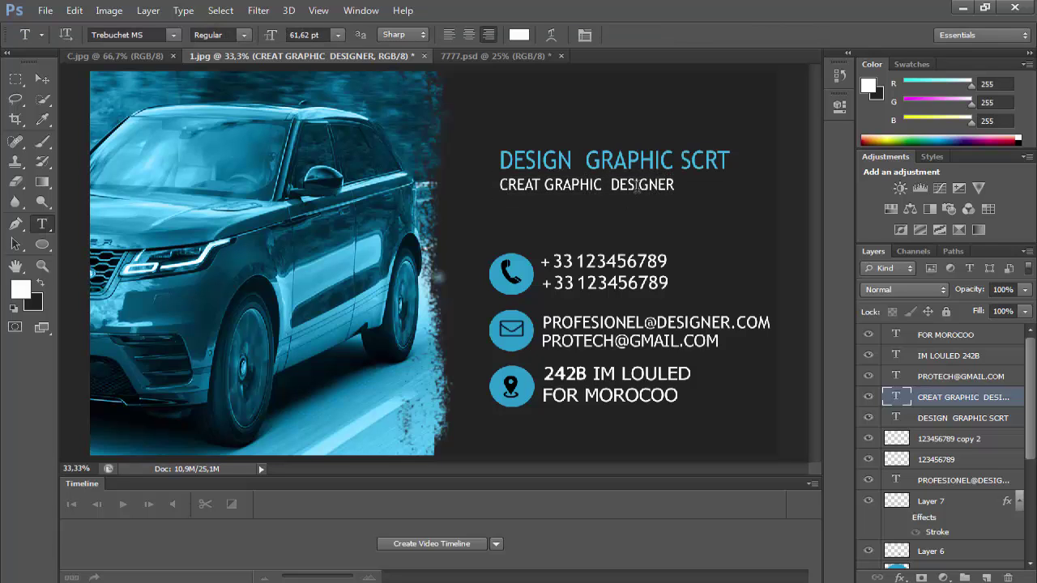